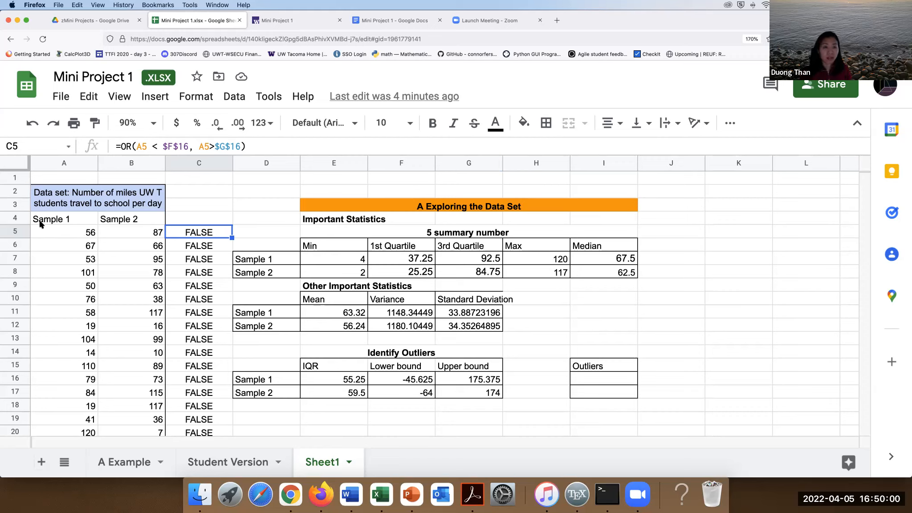
# Examine the Sample 1 and Sample 2 headings and the formulas behind their first data values.
pyautogui.click(65, 220)
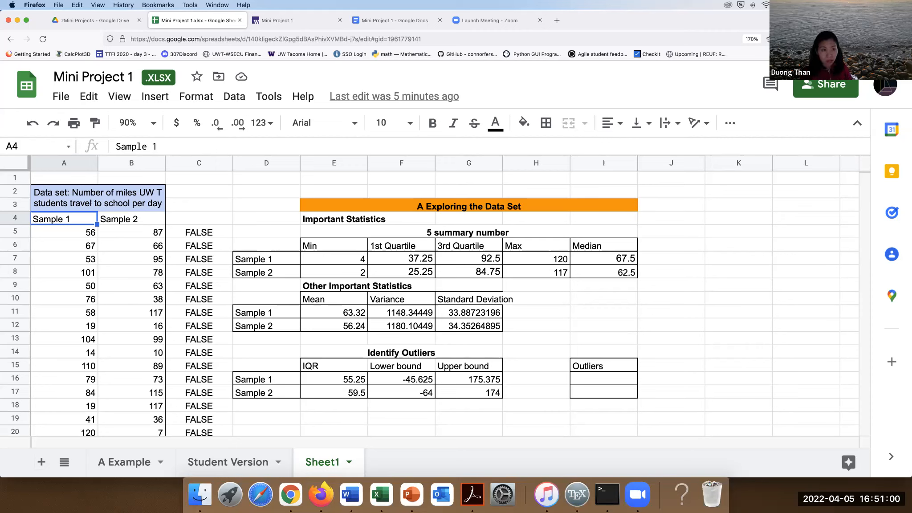
pyautogui.click(64, 245)
pyautogui.press('Up')
pyautogui.press('Down')
pyautogui.press('Down')
pyautogui.press('Down')
pyautogui.press('Down')
pyautogui.press('Down')
pyautogui.press('Up')
pyautogui.press('Up')
pyautogui.press('Up')
pyautogui.press('Right')
pyautogui.press('Left')
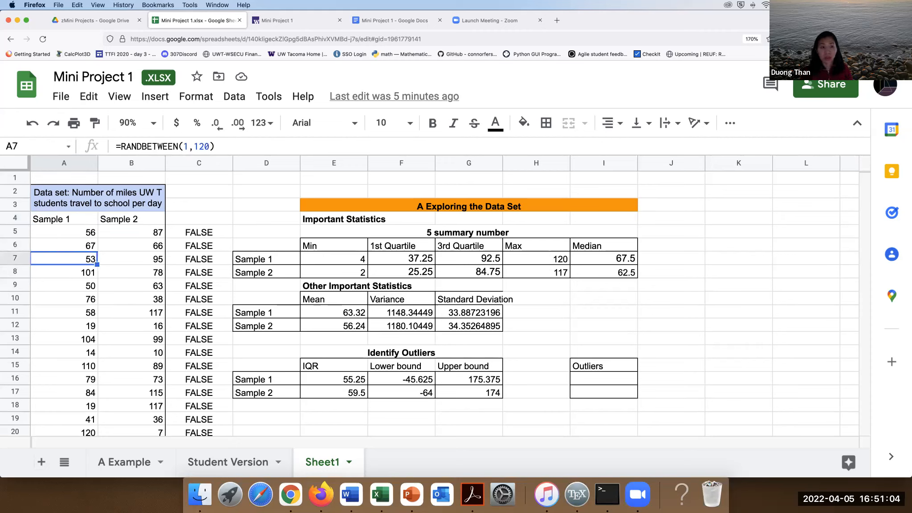
pyautogui.press('Up')
pyautogui.press('Up')
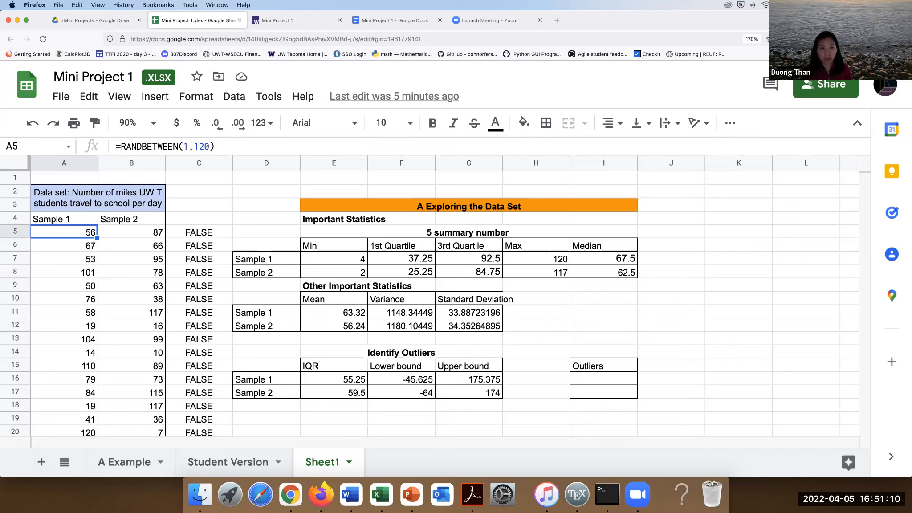
pyautogui.click(131, 232)
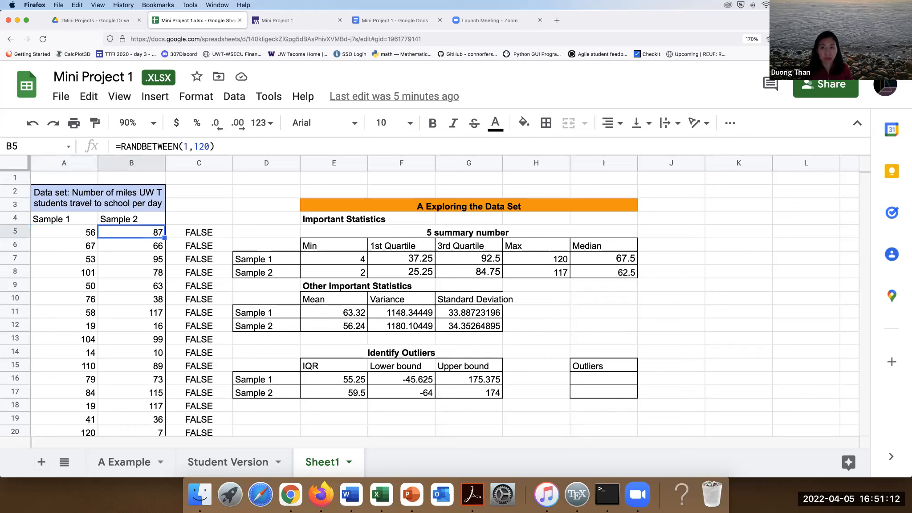
pyautogui.click(64, 232)
pyautogui.click(64, 219)
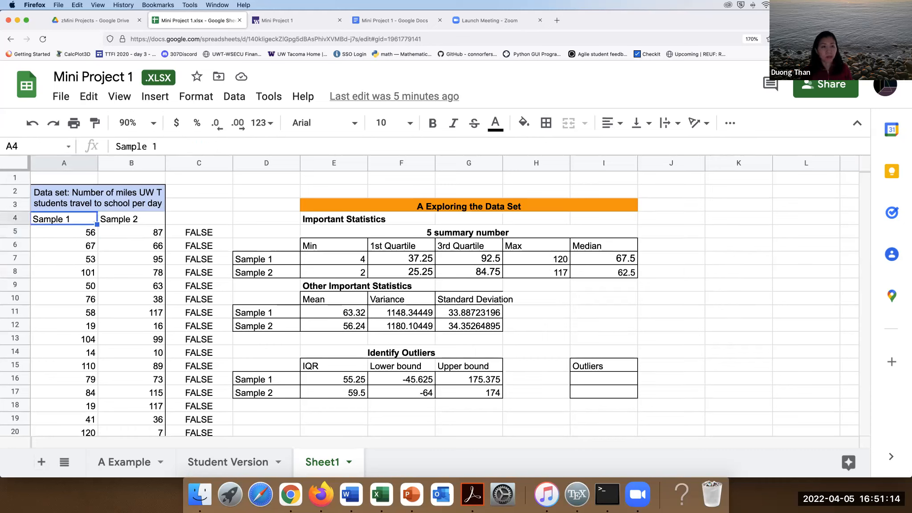
pyautogui.press('Right')
pyautogui.press('Down')
pyautogui.press('Down')
pyautogui.press('Left')
pyautogui.press('Up')
pyautogui.press('Down')
# Review the column headings of the 5 summary number table, from Min through Median.
pyautogui.press('Right')
pyautogui.press('Right')
pyautogui.press('Right')
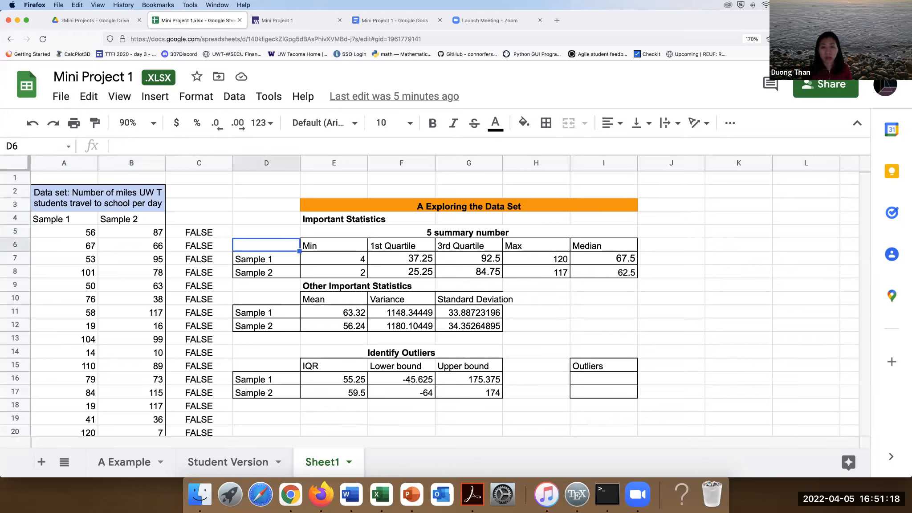
pyautogui.press('Up')
pyautogui.press('Right')
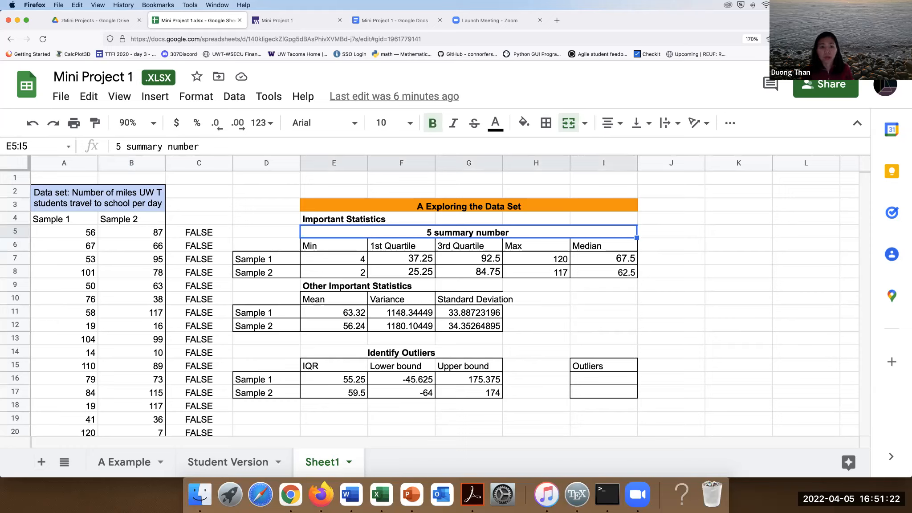
pyautogui.press('Down')
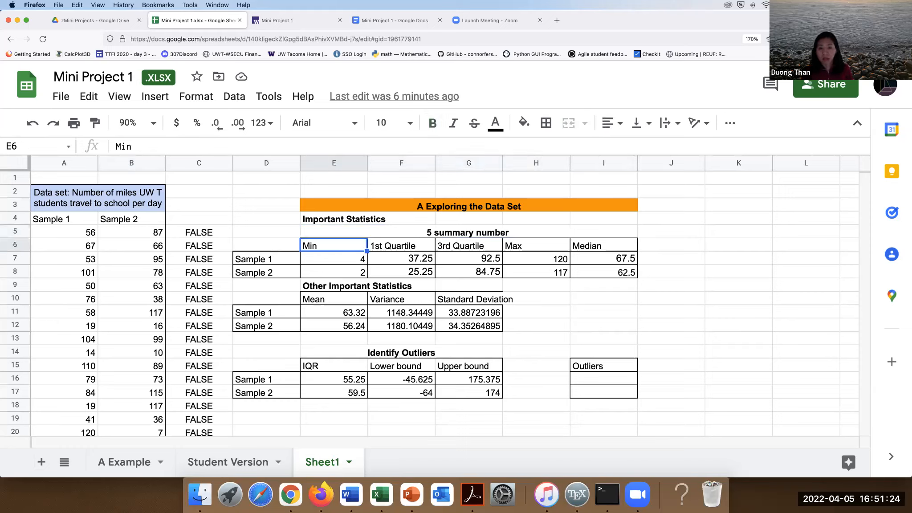
pyautogui.press('Right')
pyautogui.press('Right')
pyautogui.press('Left')
pyautogui.press('Right')
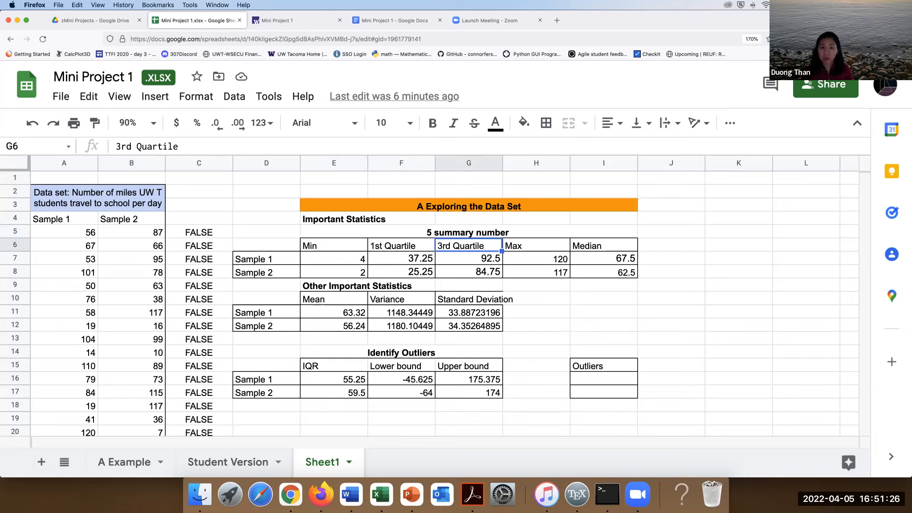
pyautogui.press('Right')
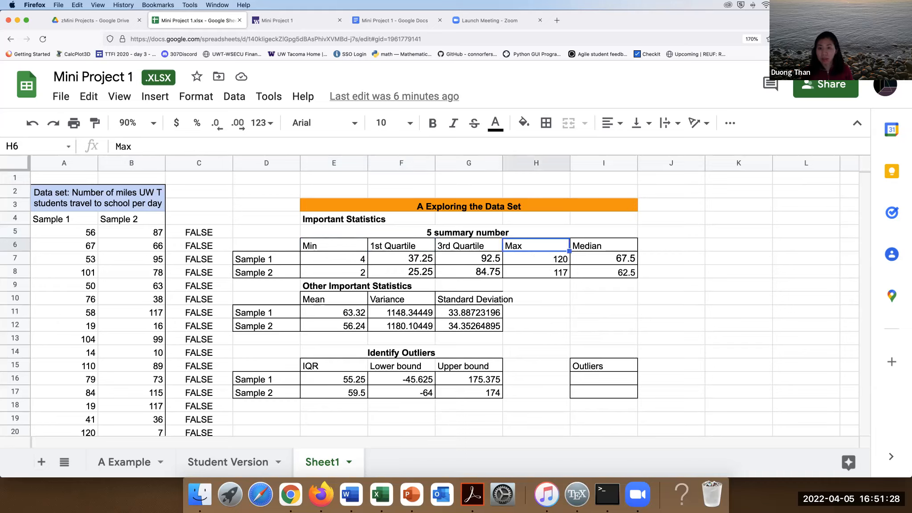
pyautogui.press('Right')
pyautogui.press('Left')
# Review the Mean, Variance and Standard Deviation headings under Other Important Statistics.
pyautogui.press('Down')
pyautogui.press('Down')
pyautogui.press('Left')
pyautogui.press('Left')
pyautogui.press('Down')
pyautogui.press('Left')
pyautogui.press('Down')
pyautogui.press('Right')
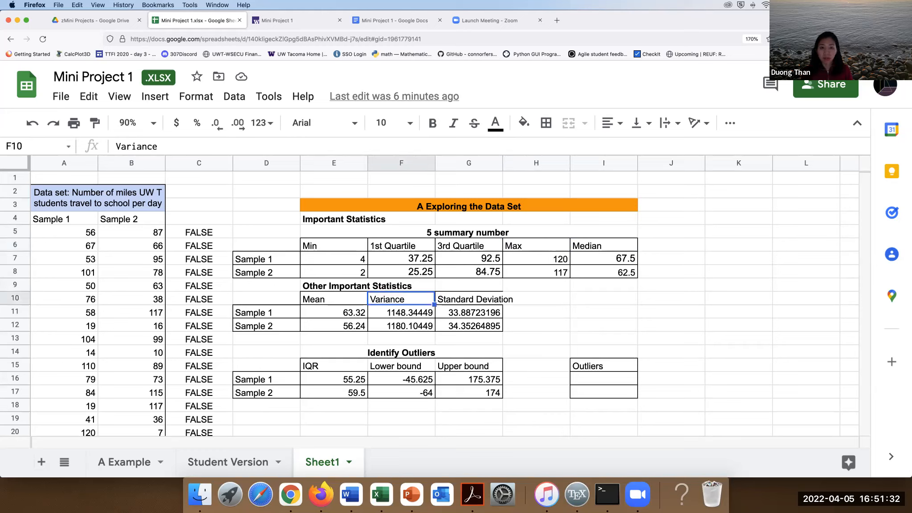
pyautogui.press('Right')
# Inspect the Identify Outliers table, including the IQR and lower bound formulas for the two samples.
pyautogui.press('Down')
pyautogui.press('Down')
pyautogui.press('Down')
pyautogui.press('Down')
pyautogui.press('Down')
pyautogui.press('Left')
pyautogui.press('Left')
pyautogui.press('Left')
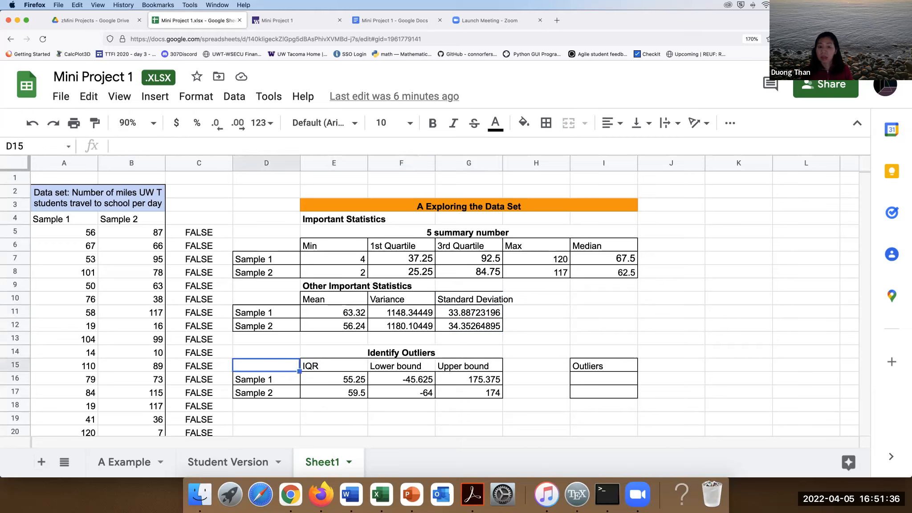
pyautogui.press('Right')
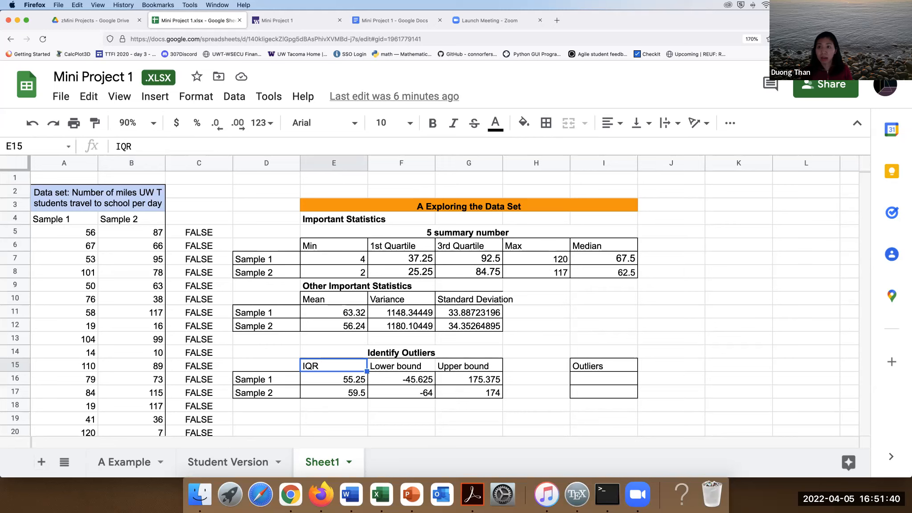
pyautogui.press('Right')
pyautogui.press('Right')
pyautogui.press('Left')
pyautogui.press('Left')
pyautogui.press('Down')
pyautogui.press('Down')
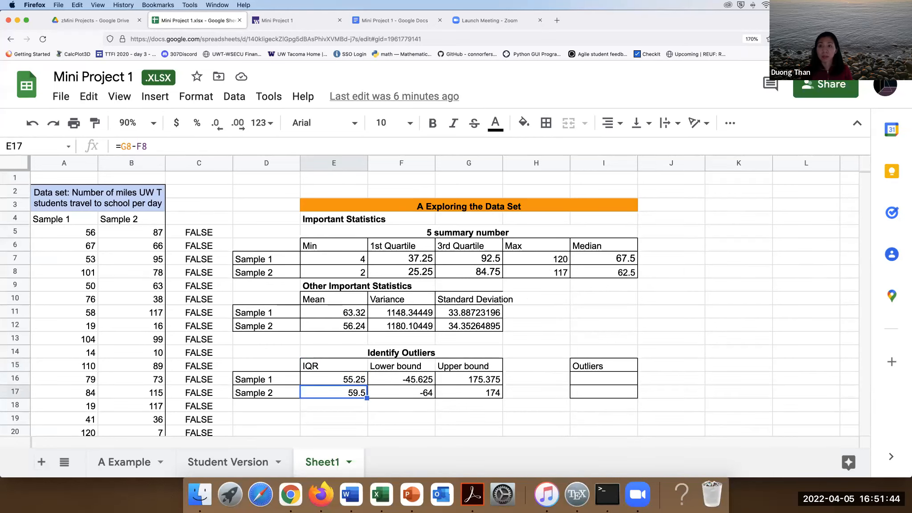
pyautogui.press('Right')
pyautogui.press('Up')
pyautogui.press('Left')
pyautogui.press('Right')
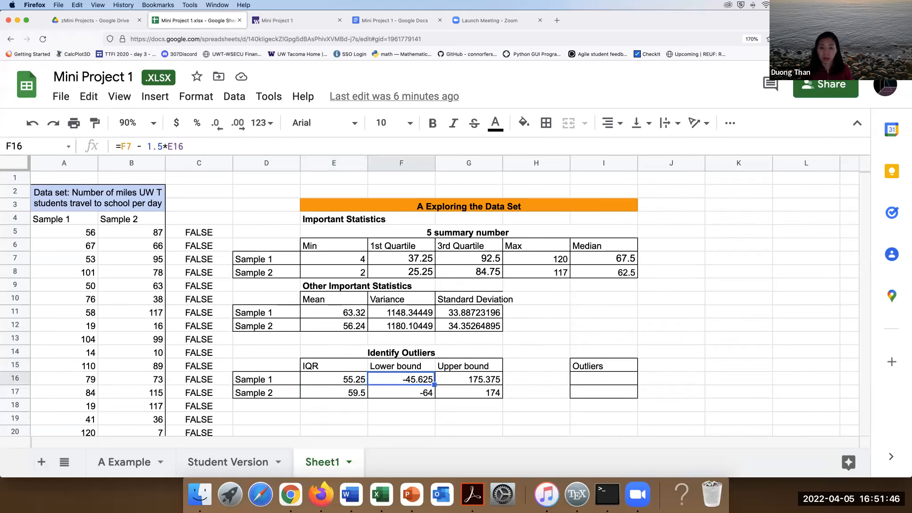
pyautogui.press('Left')
pyautogui.press('Left')
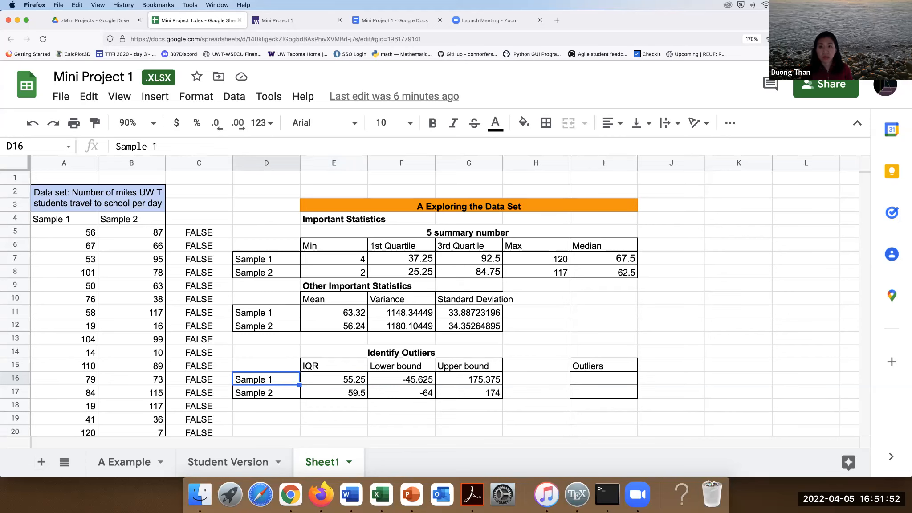
# Look over the Sample 1 block of the Frequency Histograms section and its Number of classes row.
pyautogui.press('Down')
pyautogui.press('Down')
pyautogui.press('Down')
pyautogui.press('Down')
pyautogui.press('Down')
pyautogui.press('Down')
pyautogui.press('Down')
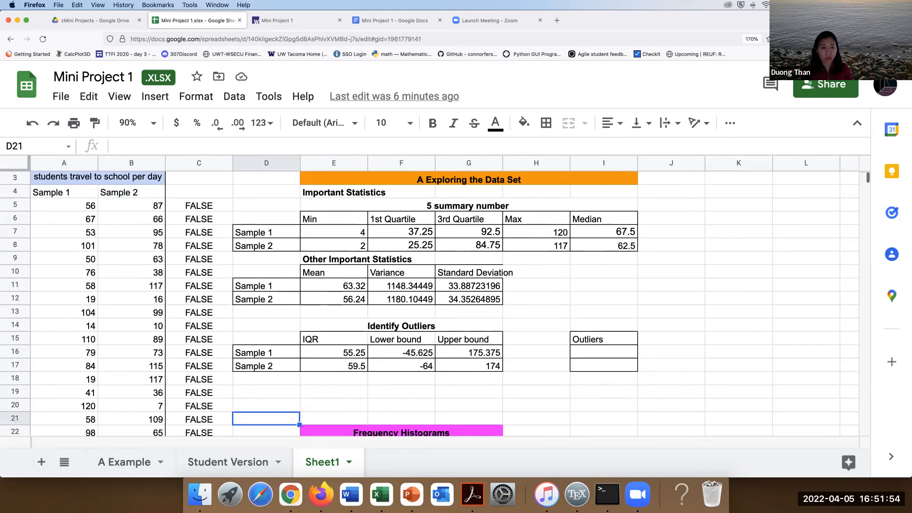
pyautogui.press('Down')
pyautogui.press('Down')
pyautogui.press('Down')
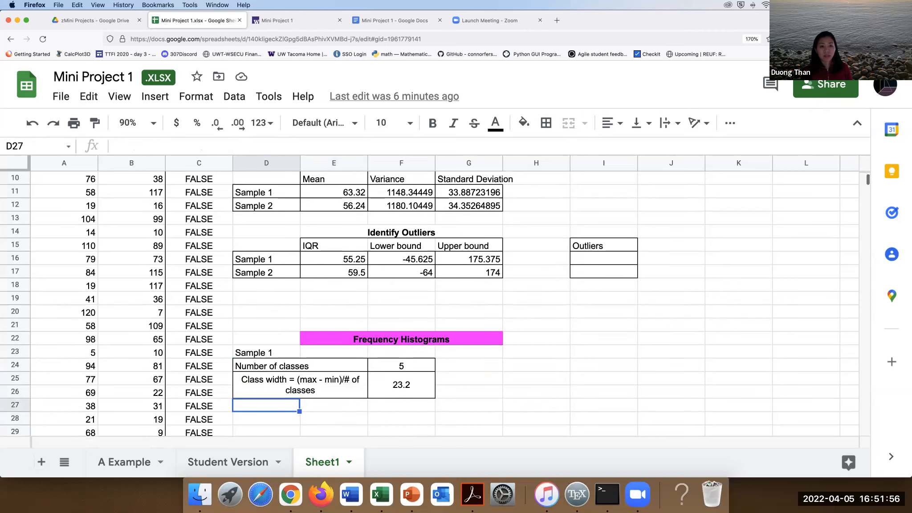
pyautogui.press('Up')
pyautogui.press('Up')
pyautogui.press('Up')
pyautogui.press('Down')
pyautogui.press('Up')
pyautogui.press('Down')
pyautogui.press('Right')
pyautogui.press('Left')
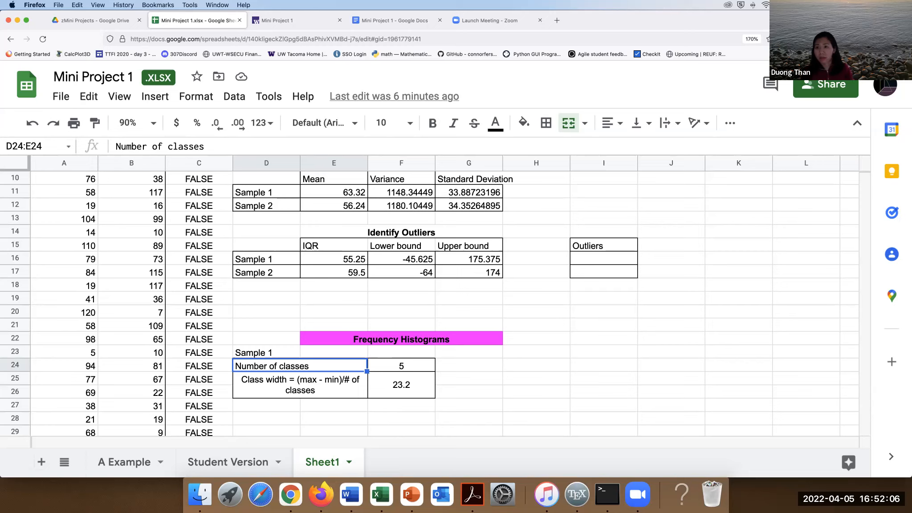
# Inspect the number of classes entry and compare the class width description with its formula.
pyautogui.click(401, 365)
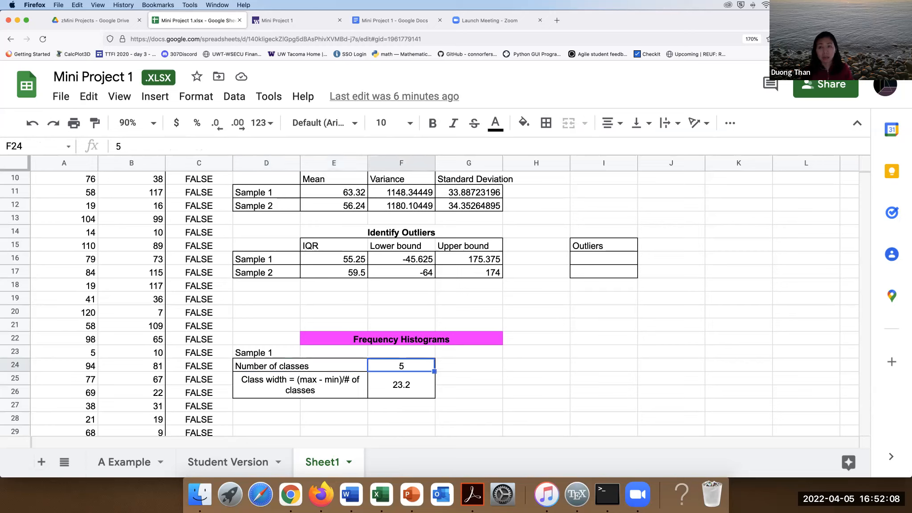
pyautogui.click(401, 384)
pyautogui.click(401, 365)
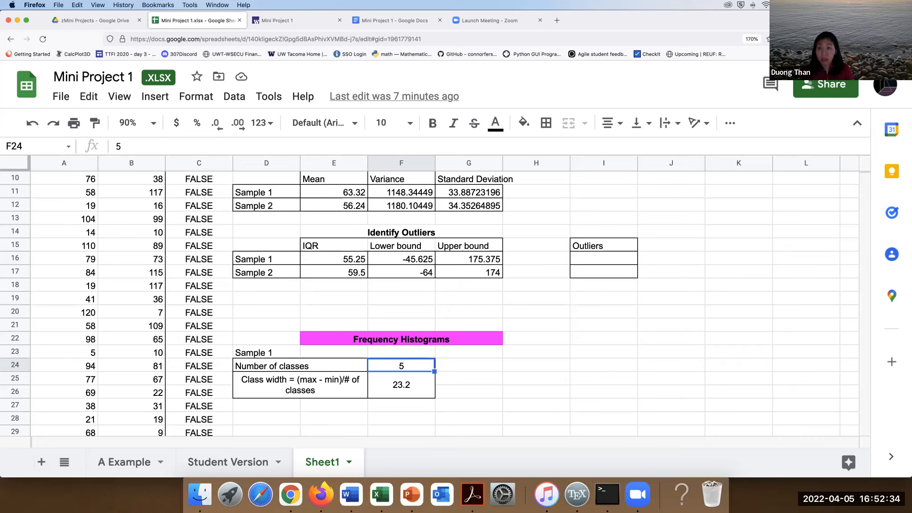
pyautogui.click(401, 385)
pyautogui.click(299, 384)
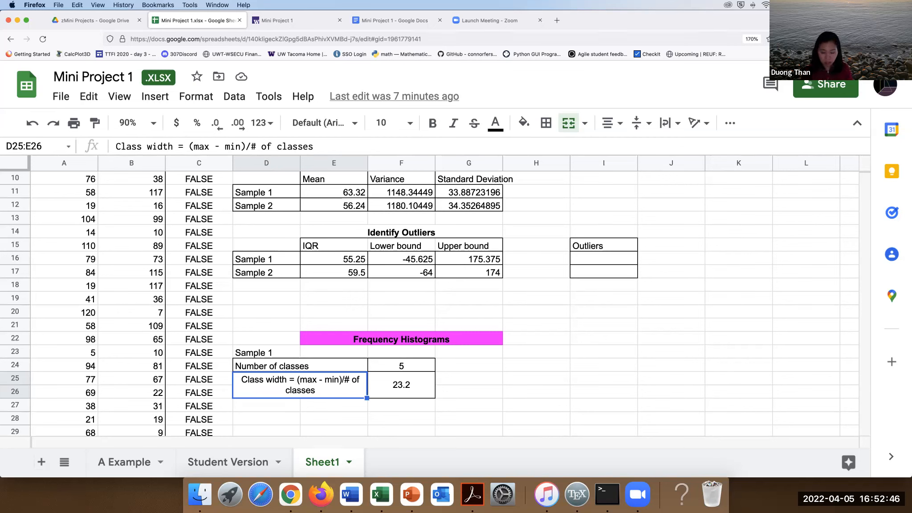
pyautogui.click(401, 384)
pyautogui.click(300, 385)
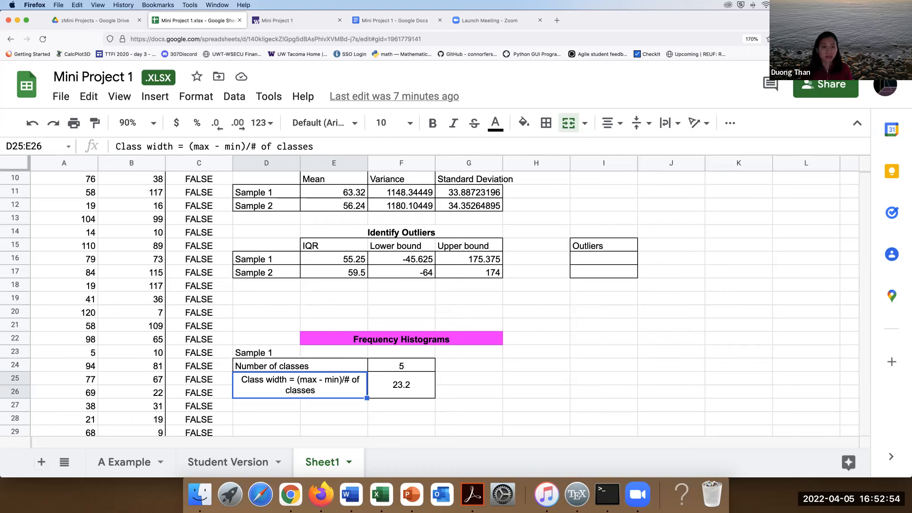
pyautogui.click(401, 385)
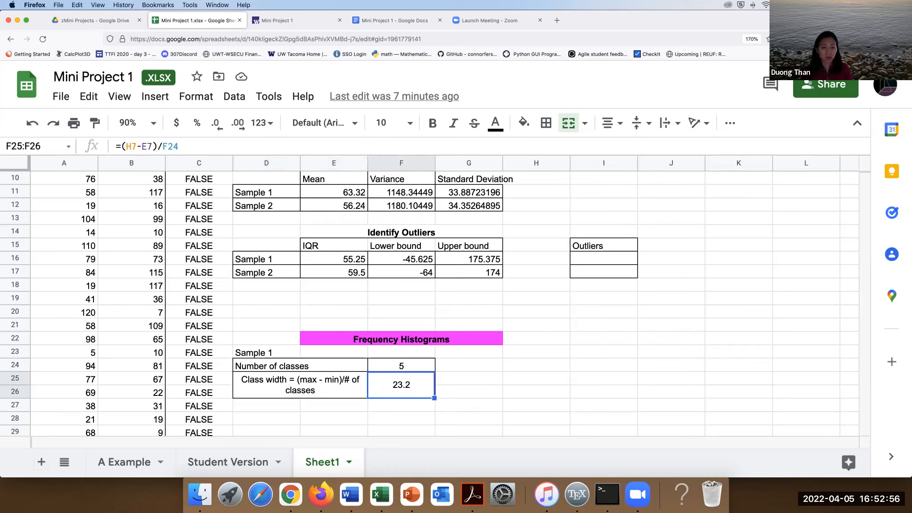
# Insert a histogram chart from the Sample 1 data in A5:A54.
pyautogui.press('Left')
pyautogui.press('Left')
pyautogui.press('Left')
pyautogui.press('Left')
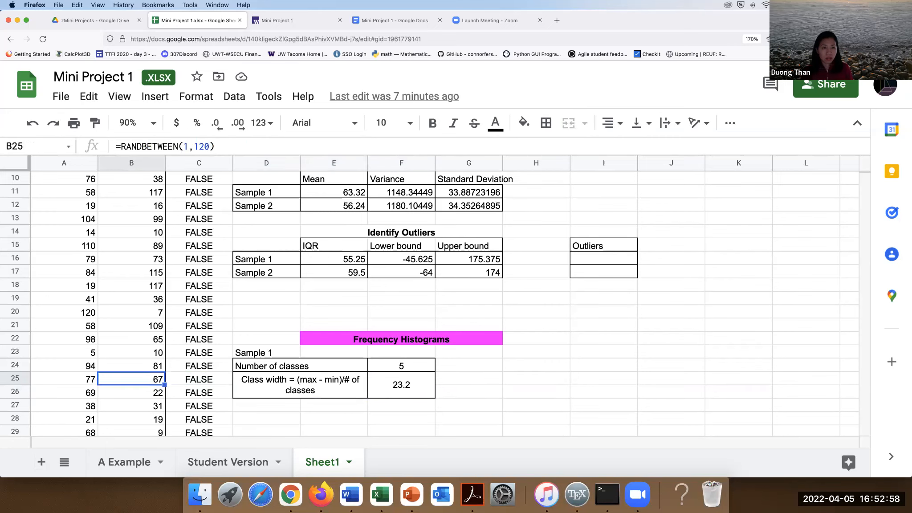
pyautogui.press('Up')
pyautogui.press('Up')
pyautogui.press('Up')
pyautogui.press('Up')
pyautogui.press('Up')
pyautogui.press('Up')
pyautogui.press('Up')
pyautogui.press('Up')
pyautogui.press('Up')
pyautogui.press('Up')
pyautogui.press('Up')
pyautogui.press('Up')
pyautogui.press('Up')
pyautogui.press('Up')
pyautogui.press('Up')
pyautogui.press('Up')
pyautogui.press('Up')
pyautogui.press('Up')
pyautogui.press('Up')
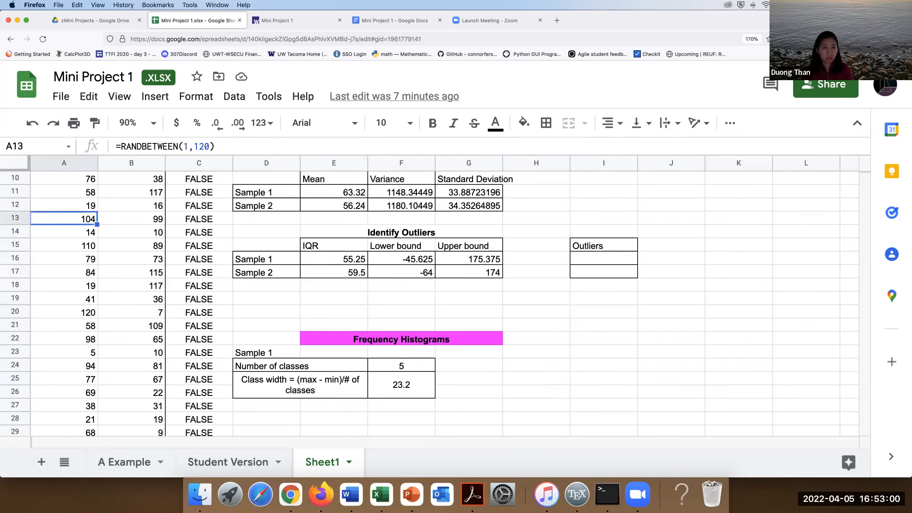
pyautogui.press('Up')
pyautogui.press('Up')
pyautogui.press('Up')
pyautogui.press('Down')
pyautogui.press('Down')
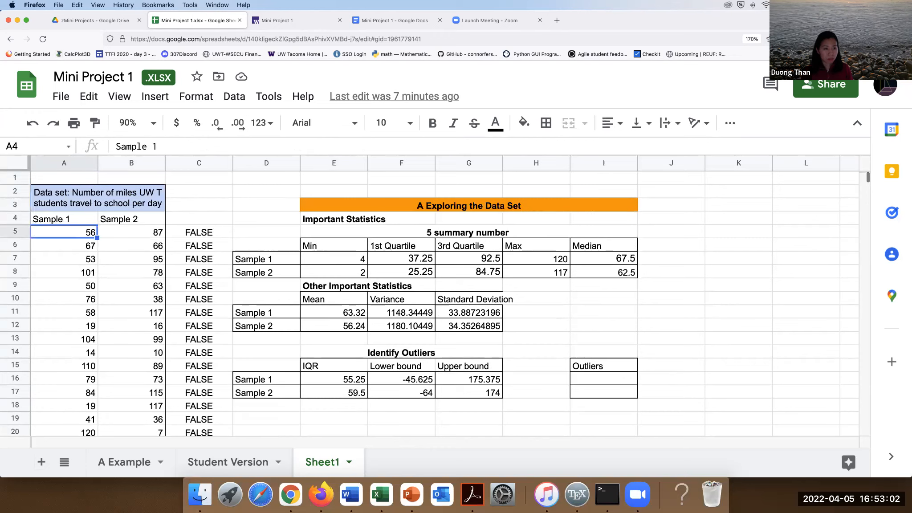
pyautogui.hotkey('shift', 'Down')
pyautogui.hotkey('shift', 'Down')
pyautogui.hotkey('shift', 'Down')
pyautogui.hotkey('shift', 'Down')
pyautogui.hotkey('shift', 'Down')
pyautogui.hotkey('shift', 'Down')
pyautogui.hotkey('shift', 'Down')
pyautogui.hotkey('shift', 'Down')
pyautogui.hotkey('shift', 'Down')
pyautogui.hotkey('shift', 'Down')
pyautogui.hotkey('shift', 'Down')
pyautogui.hotkey('shift', 'Down')
pyautogui.hotkey('shift', 'Down')
pyautogui.hotkey('shift', 'Down')
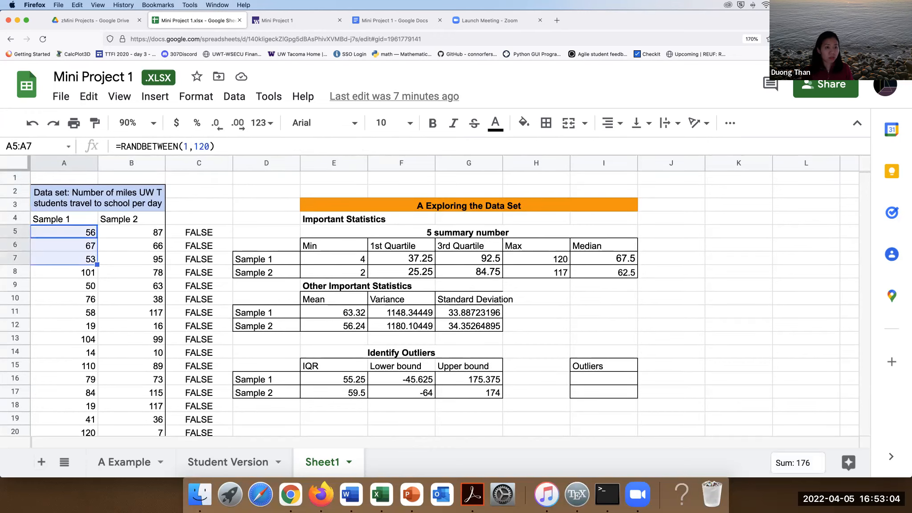
pyautogui.hotkey('shift', 'Down')
pyautogui.hotkey('shift', 'Down')
pyautogui.hotkey('shift', 'Down')
pyautogui.hotkey('shift', 'Down')
pyautogui.hotkey('shift', 'Down')
pyautogui.hotkey('shift', 'Down')
pyautogui.hotkey('shift', 'Down')
pyautogui.hotkey('shift', 'Down')
pyautogui.hotkey('shift', 'Down')
pyautogui.hotkey('shift', 'Down')
pyautogui.hotkey('shift', 'Down')
pyautogui.hotkey('shift', 'Down')
pyautogui.hotkey('shift', 'Down')
pyautogui.hotkey('shift', 'Down')
pyautogui.hotkey('shift', 'Down')
pyautogui.hotkey('shift', 'Down')
pyautogui.hotkey('shift', 'Down')
pyautogui.hotkey('shift', 'Down')
pyautogui.hotkey('shift', 'Down')
pyautogui.hotkey('shift', 'Down')
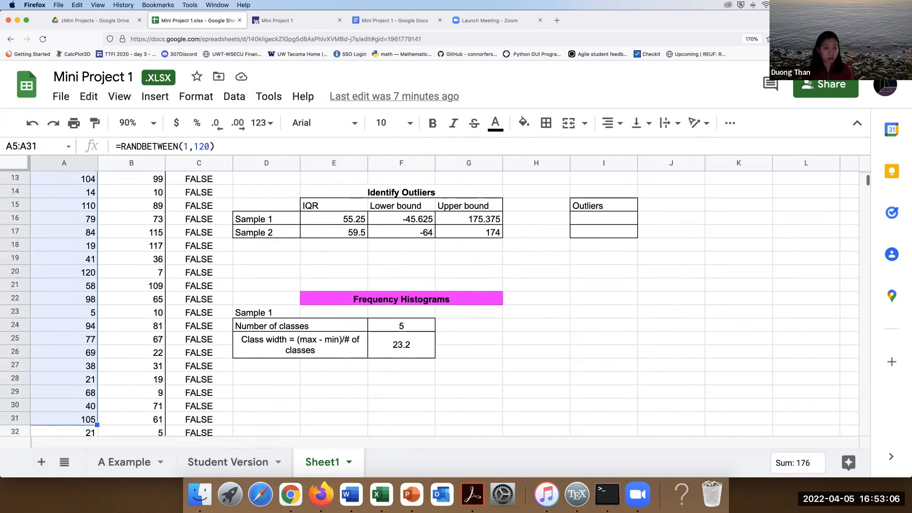
pyautogui.hotkey('shift', 'Down')
pyautogui.hotkey('shift', 'Down')
pyautogui.hotkey('shift', 'Down')
pyautogui.hotkey('shift', 'Down')
pyautogui.hotkey('shift', 'Down')
pyautogui.hotkey('shift', 'Down')
pyautogui.hotkey('shift', 'Down')
pyautogui.hotkey('shift', 'Down')
pyautogui.hotkey('shift', 'Down')
pyautogui.hotkey('shift', 'Down')
pyautogui.hotkey('shift', 'Down')
pyautogui.hotkey('shift', 'Down')
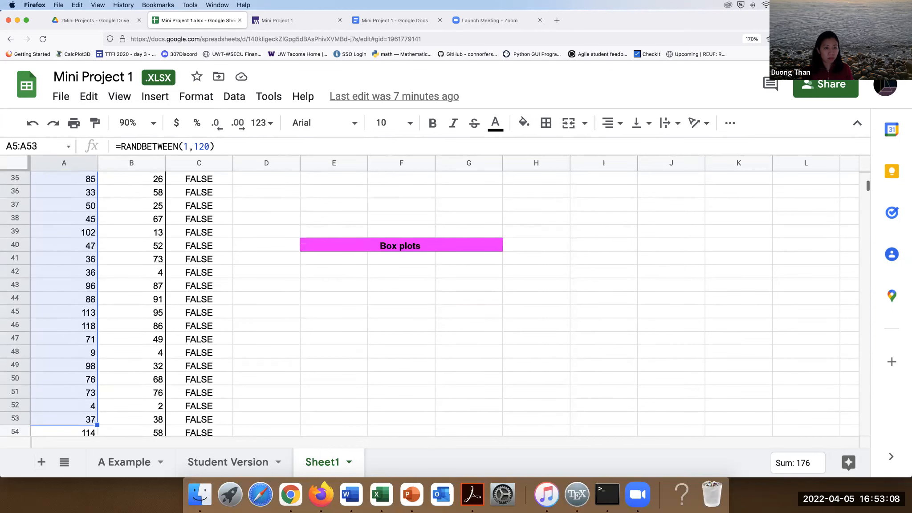
pyautogui.click(154, 99)
pyautogui.click(183, 230)
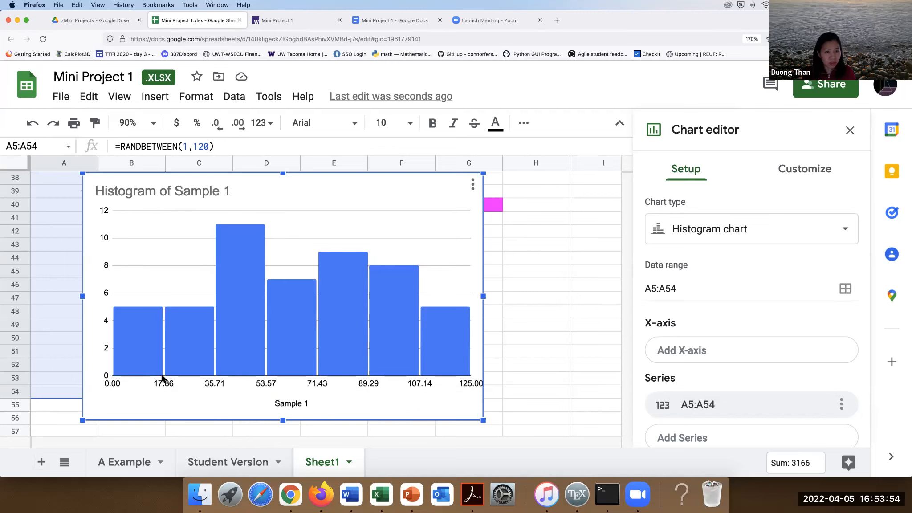
# Look through the chart's customization sections, including Series, Chart style and the axis and gridline options.
pyautogui.click(147, 363)
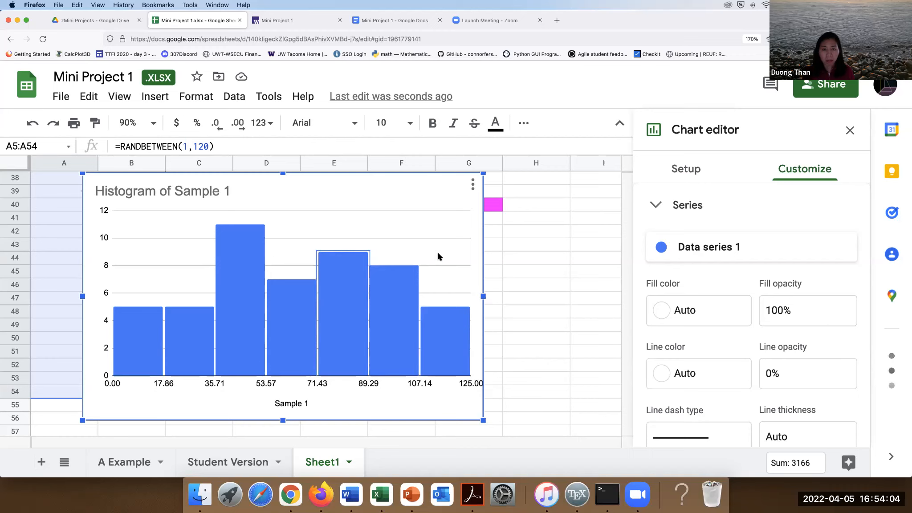
pyautogui.scroll(3, 731, 315)
pyautogui.scroll(-4, 721, 319)
pyautogui.scroll(5, 721, 318)
pyautogui.click(653, 204)
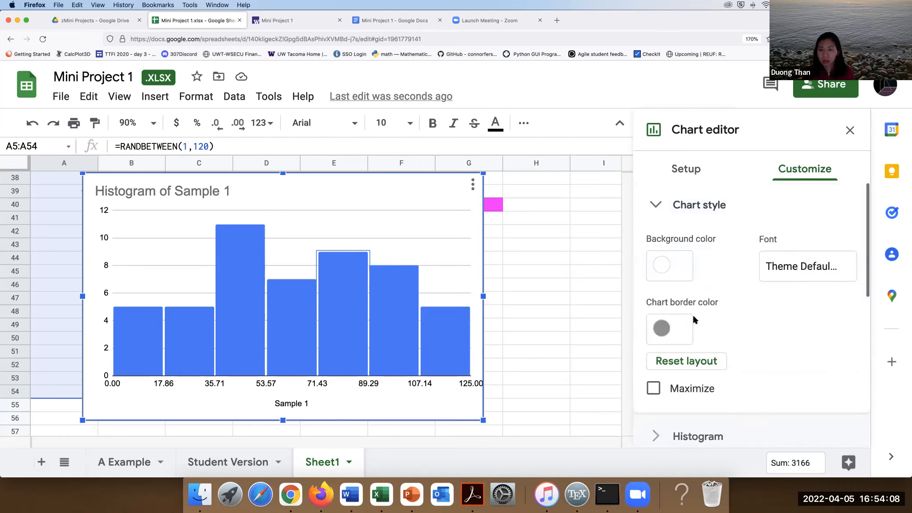
pyautogui.scroll(-5, 710, 328)
pyautogui.scroll(4, 710, 325)
pyautogui.scroll(1, 710, 328)
pyautogui.scroll(-5, 707, 327)
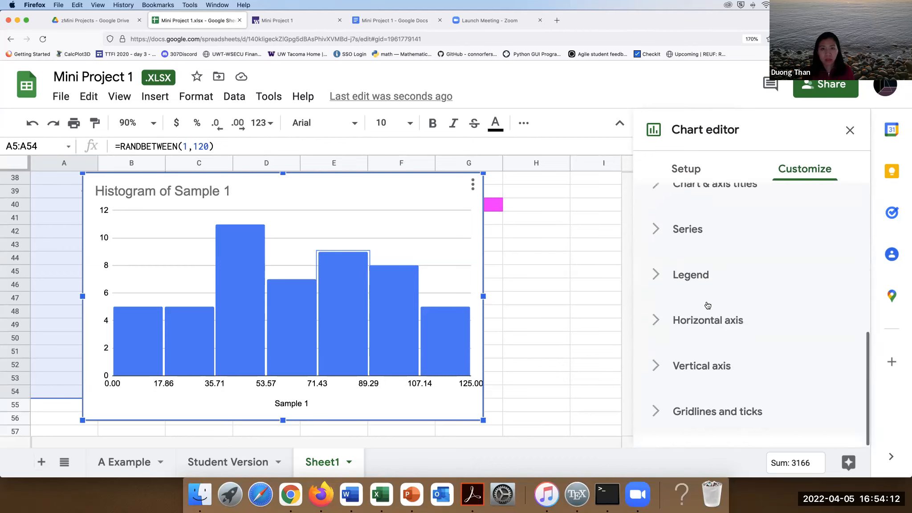
pyautogui.scroll(5, 688, 306)
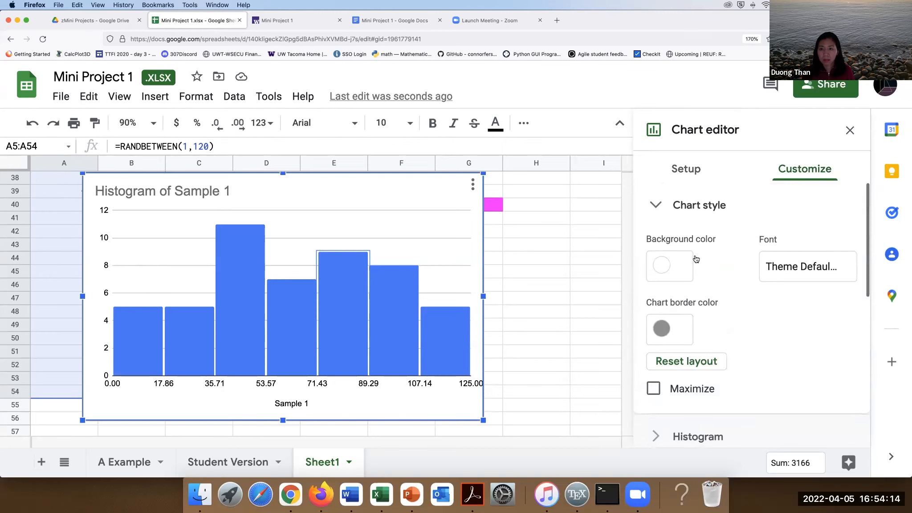
# Check the chart's setup options and open the Histogram customization settings that hold the bucket size.
pyautogui.click(686, 175)
pyautogui.scroll(-4, 710, 352)
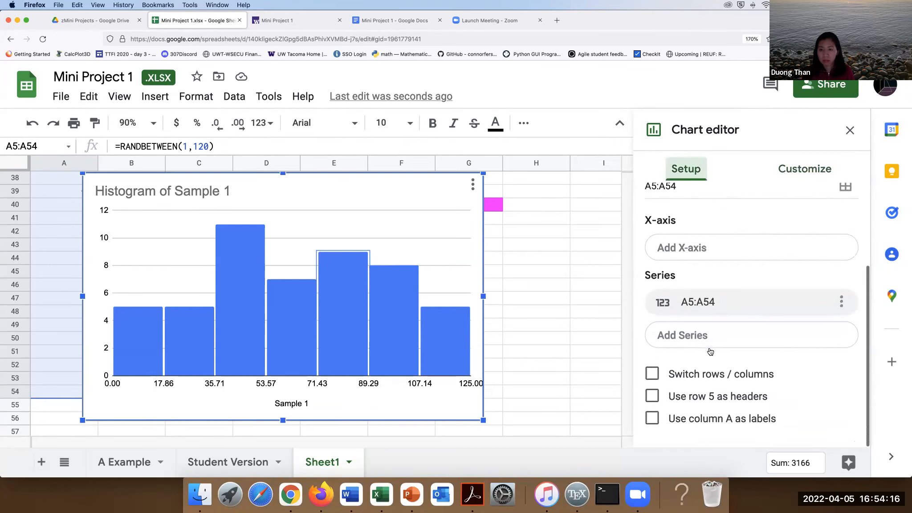
pyautogui.scroll(3, 710, 351)
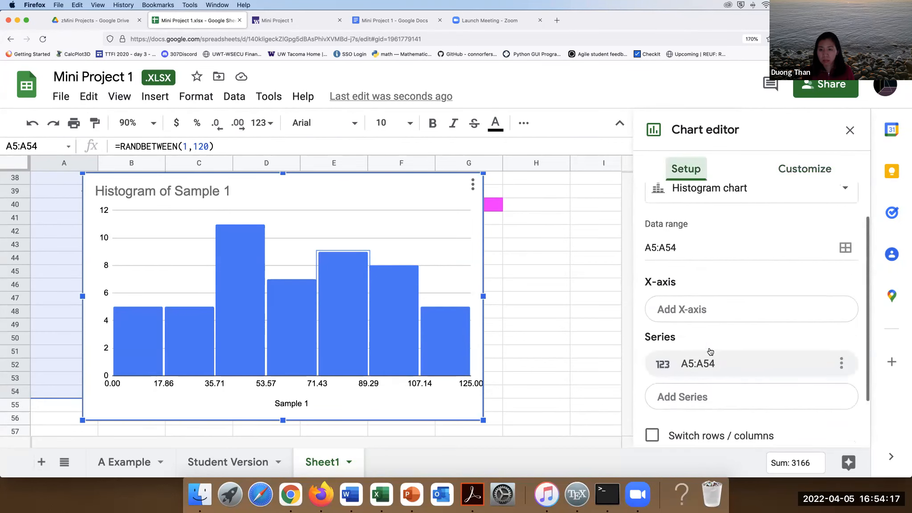
pyautogui.click(799, 173)
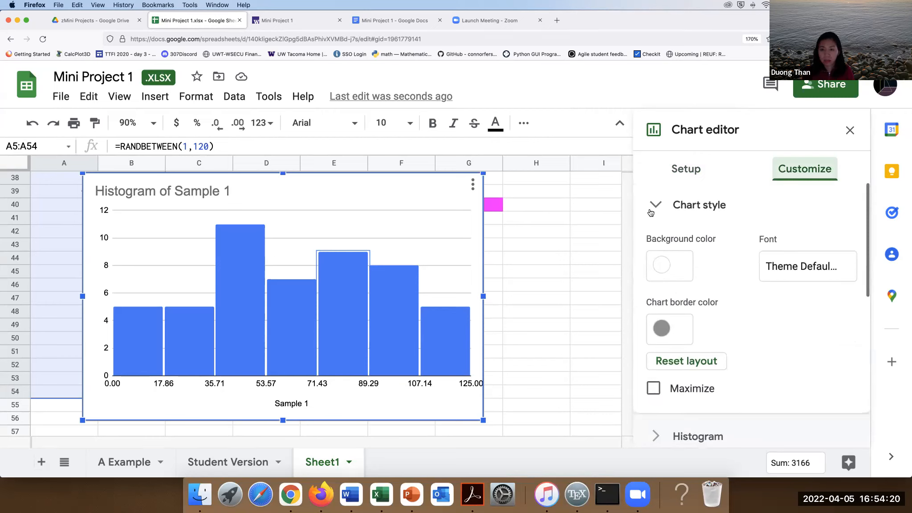
pyautogui.click(651, 210)
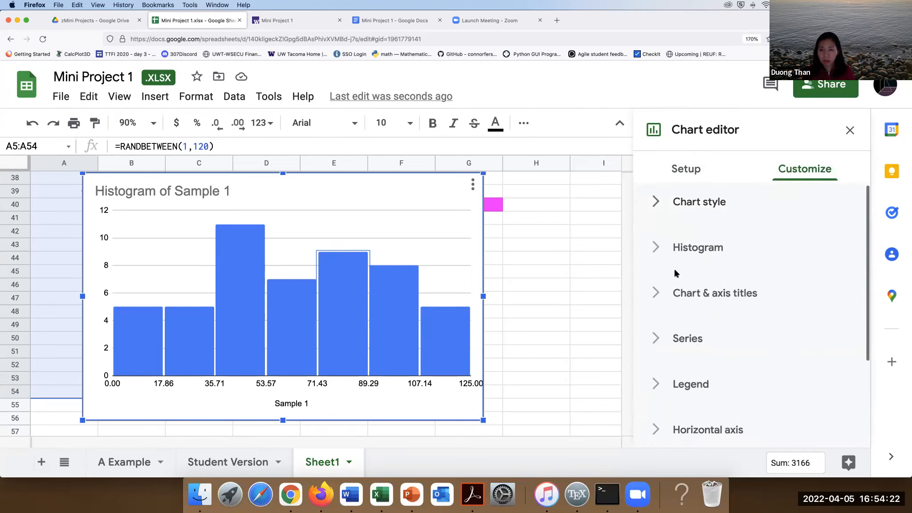
pyautogui.click(653, 246)
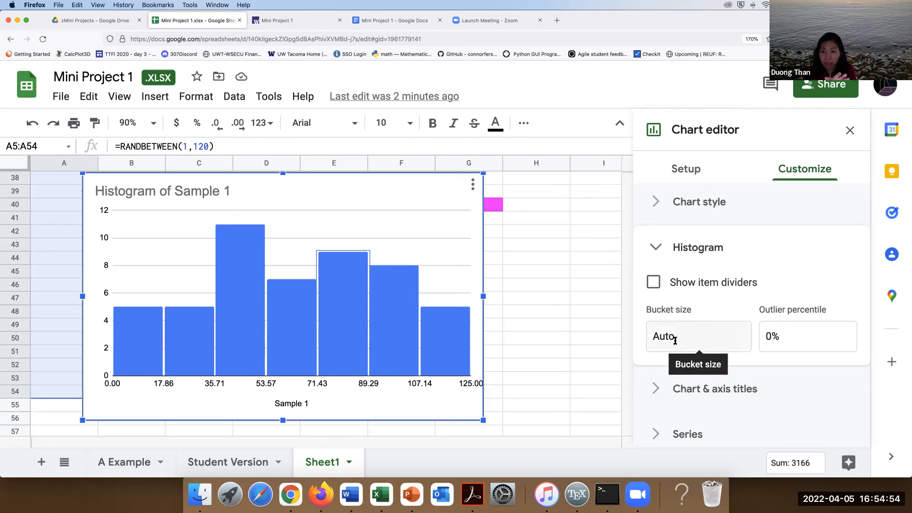
# Move the Sample 1 histogram directly below the Number of classes and Class width table.
pyautogui.moveTo(455, 224); pyautogui.dragTo(496, 200)
pyautogui.scroll(5, 476, 388)
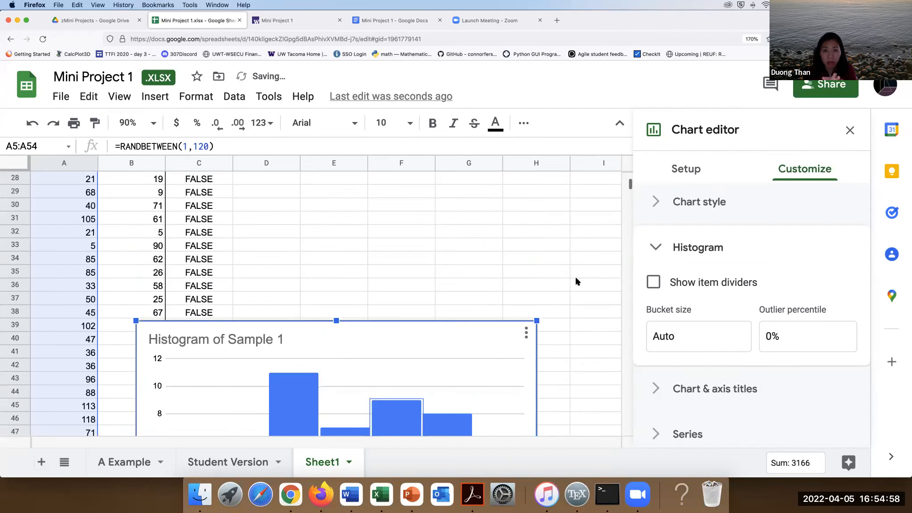
pyautogui.moveTo(521, 303); pyautogui.dragTo(562, 246)
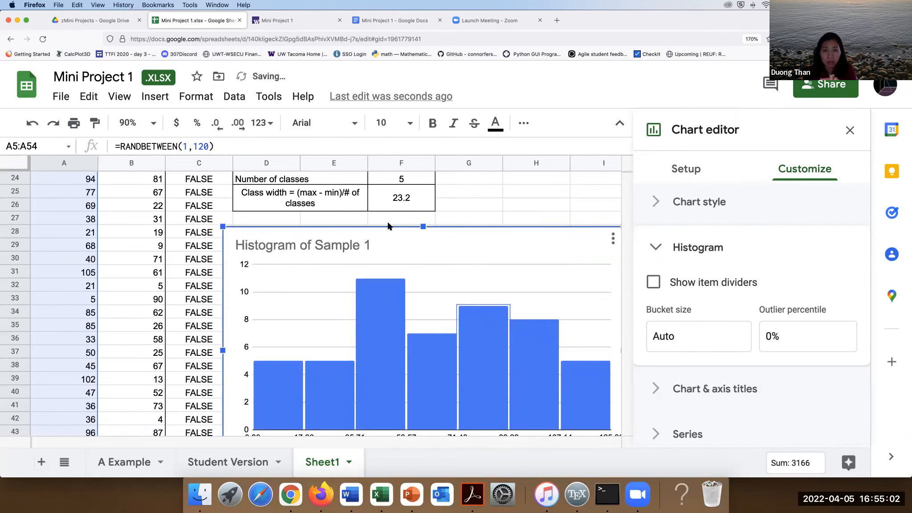
# Check the class width formula, reopen the chart for editing and set the histogram's bucket size to 24.
pyautogui.click(399, 202)
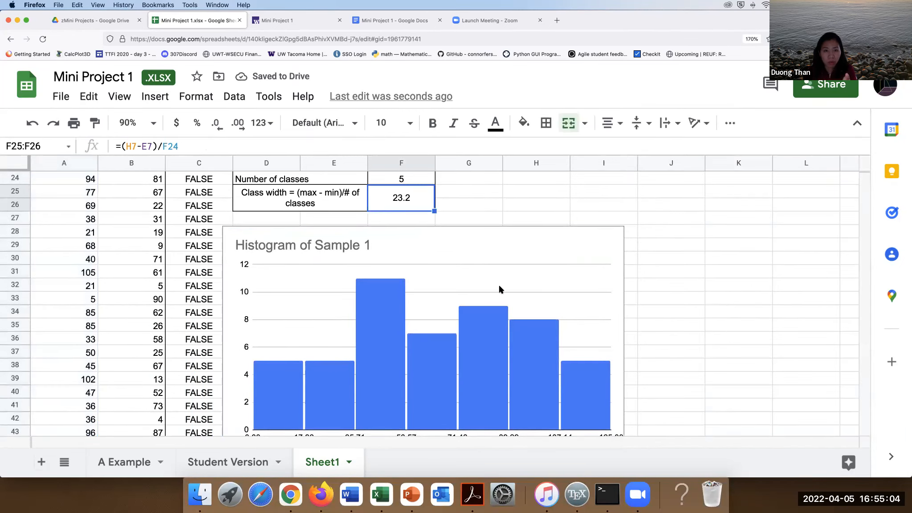
pyautogui.click(530, 260)
pyautogui.click(613, 239)
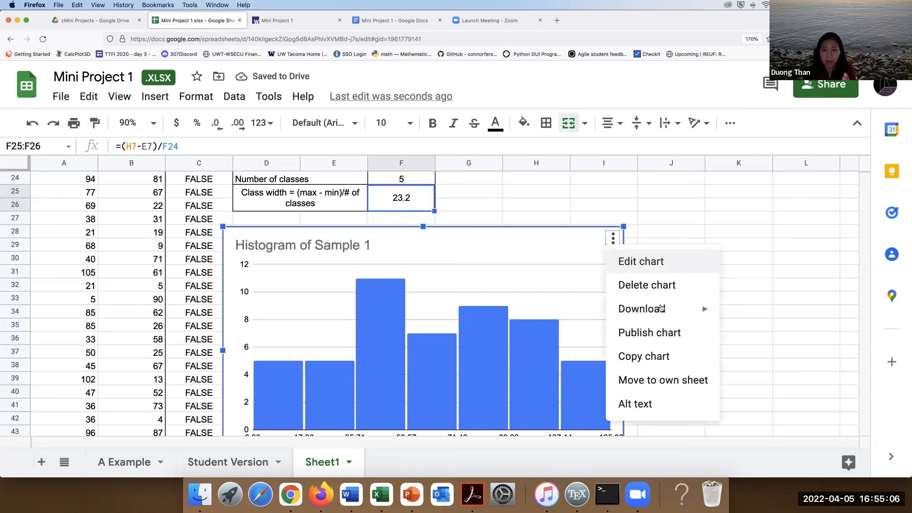
pyautogui.click(636, 261)
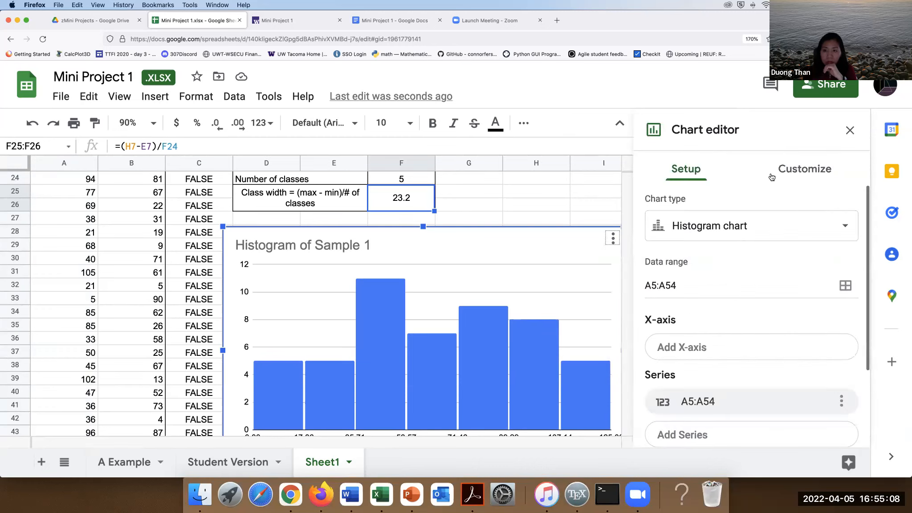
pyautogui.click(771, 177)
pyautogui.click(699, 248)
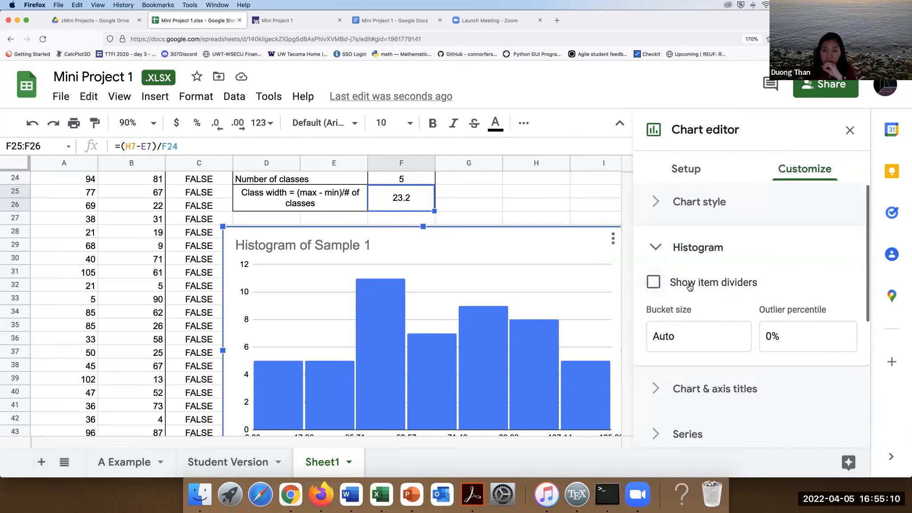
pyautogui.click(678, 339)
pyautogui.write('24')
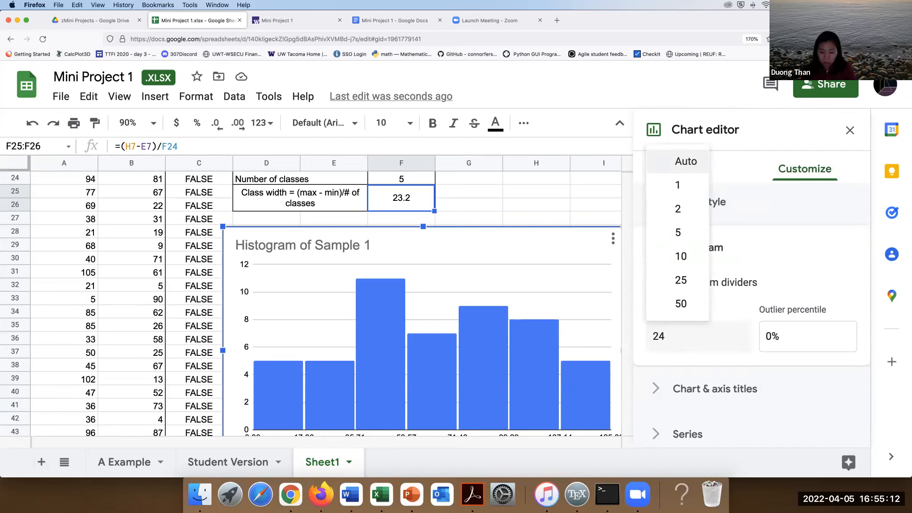
pyautogui.press('Return')
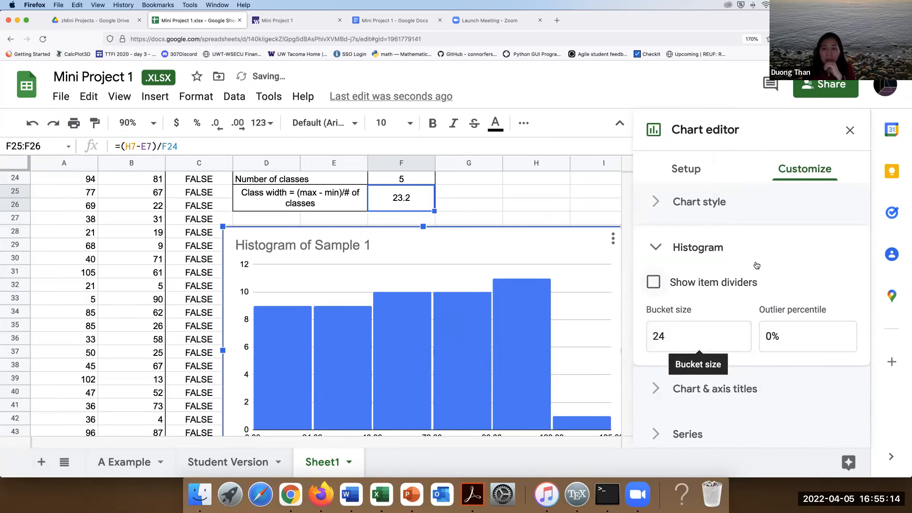
# Examine the histogram's class boundaries and its last bar, comparing them with the Sample 1 summary statistics.
pyautogui.click(558, 197)
pyautogui.scroll(-1, 672, 321)
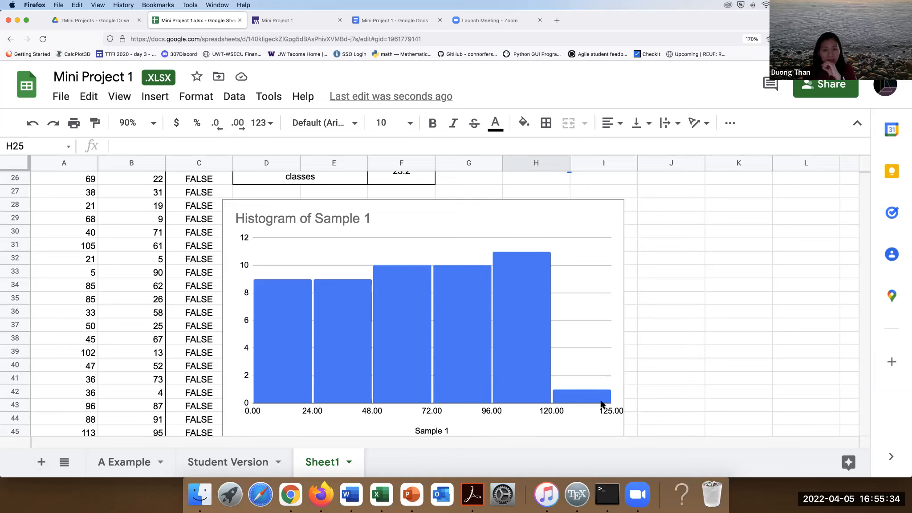
pyautogui.click(577, 399)
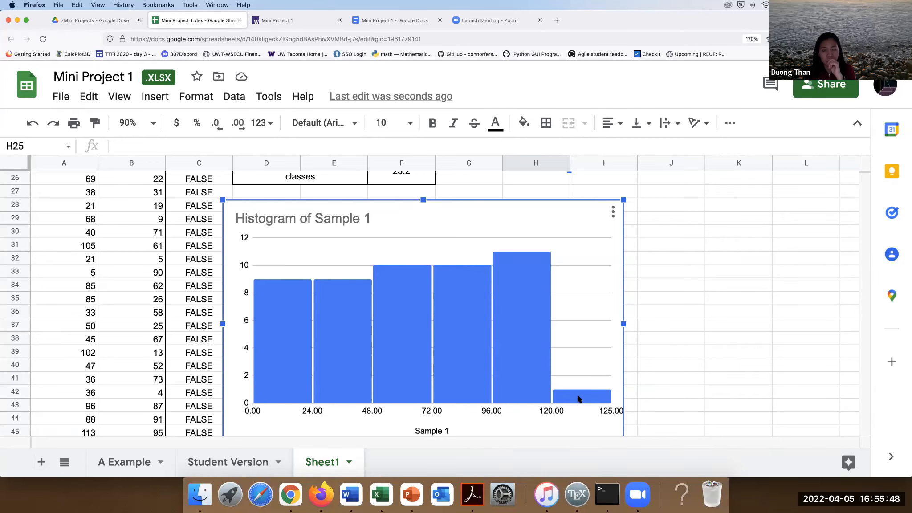
pyautogui.scroll(5, 663, 401)
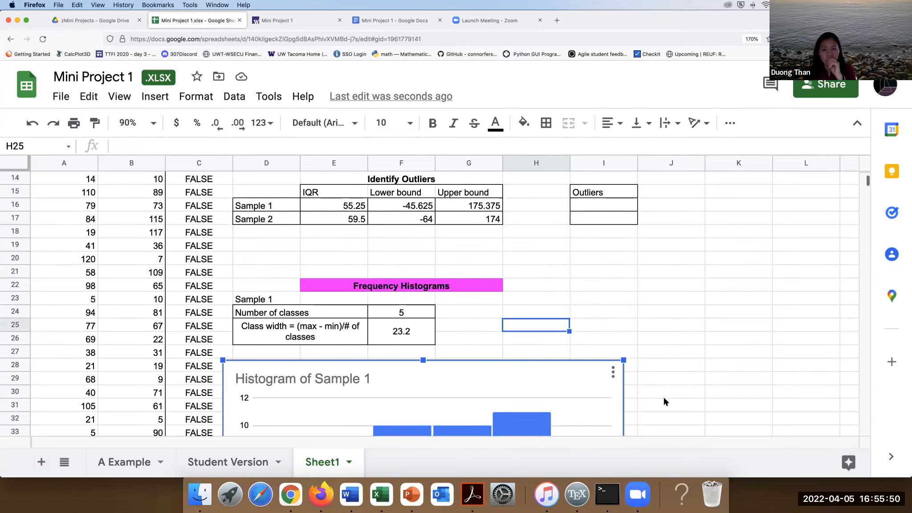
pyautogui.scroll(4, 663, 401)
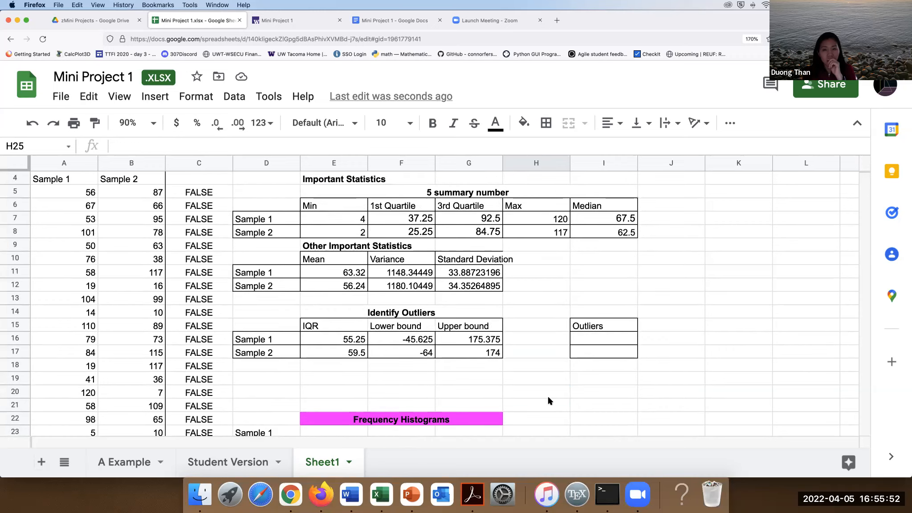
pyautogui.scroll(-2, 552, 400)
pyautogui.scroll(2, 547, 394)
pyautogui.scroll(-10, 549, 394)
pyautogui.scroll(2, 548, 394)
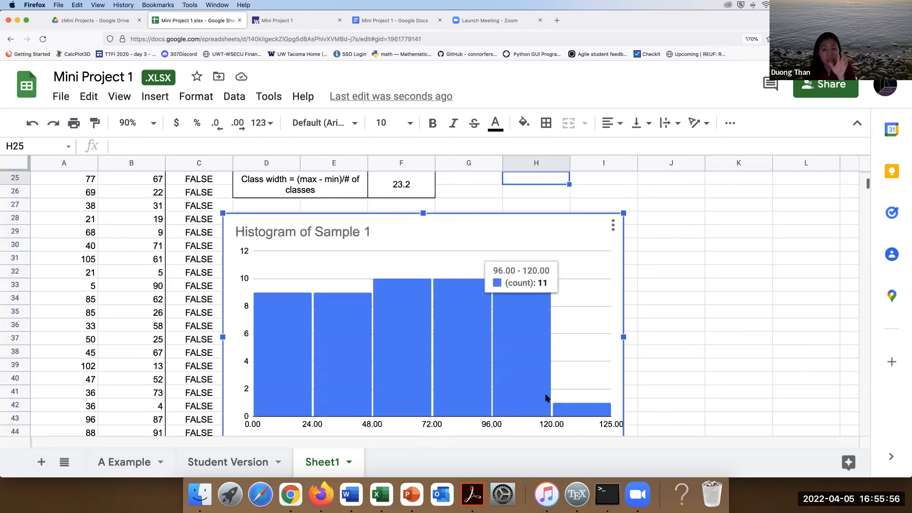
# Inspect the counts of the individual histogram bars, especially the last two classes, against the number of classes and class width.
pyautogui.moveTo(565, 413)
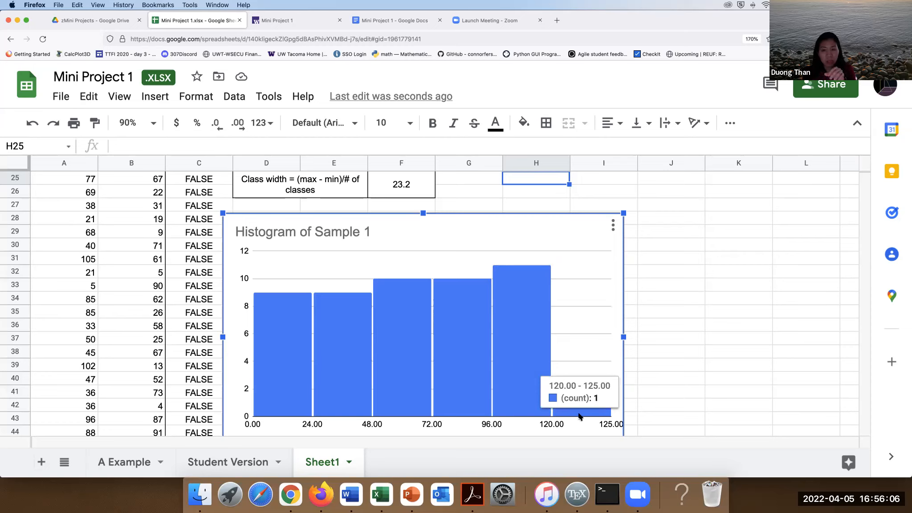
pyautogui.moveTo(510, 376)
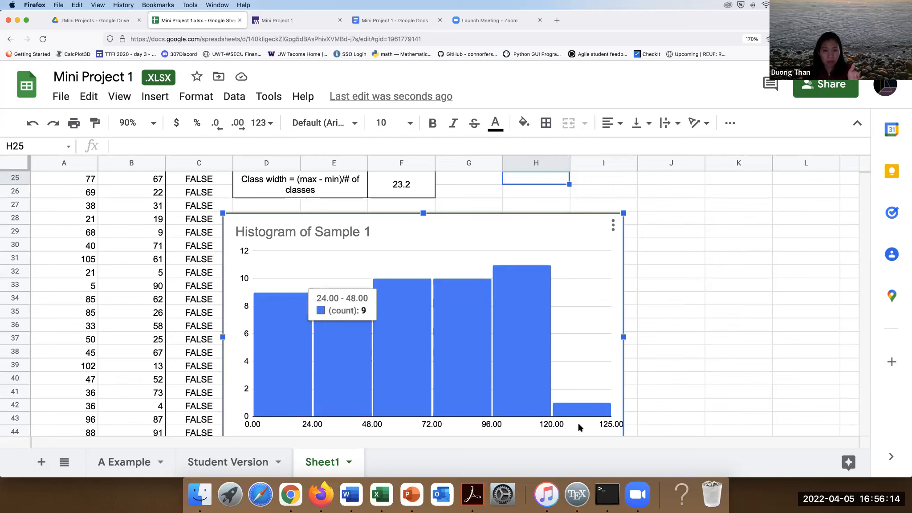
pyautogui.moveTo(520, 348)
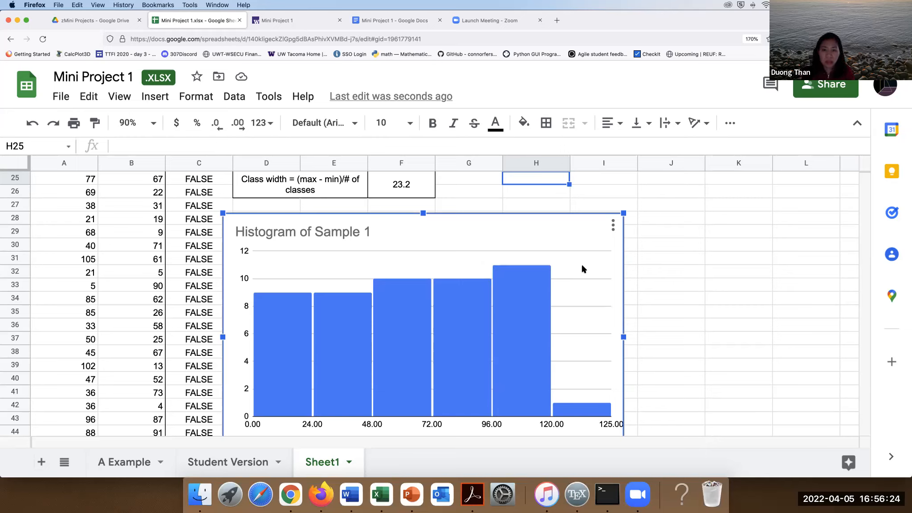
pyautogui.scroll(2, 537, 315)
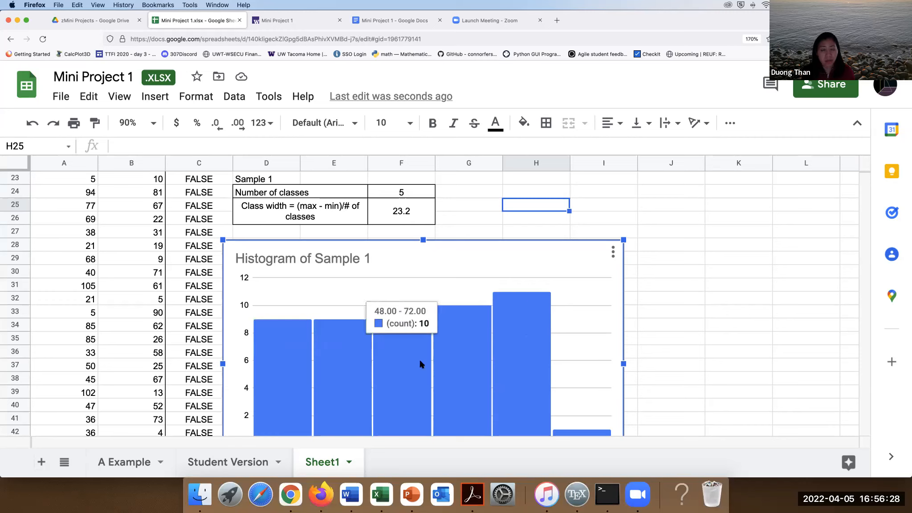
pyautogui.scroll(-2, 581, 363)
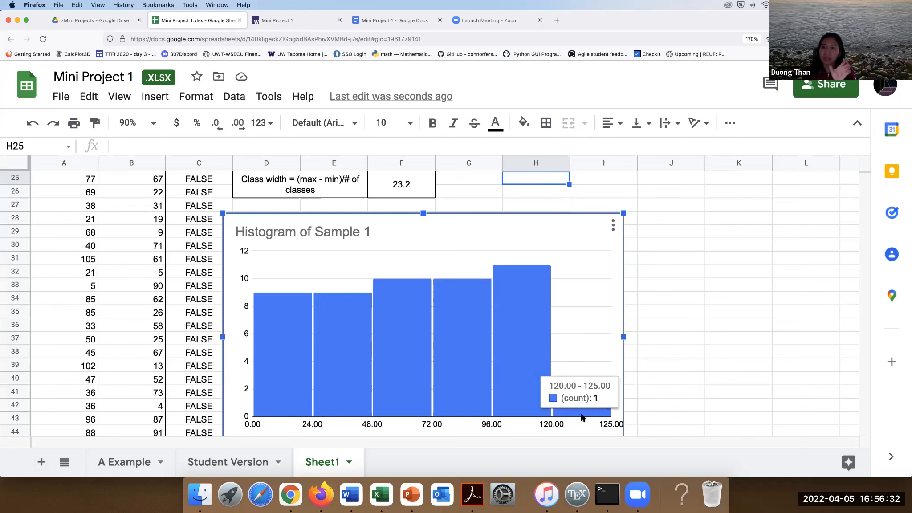
pyautogui.scroll(10, 539, 409)
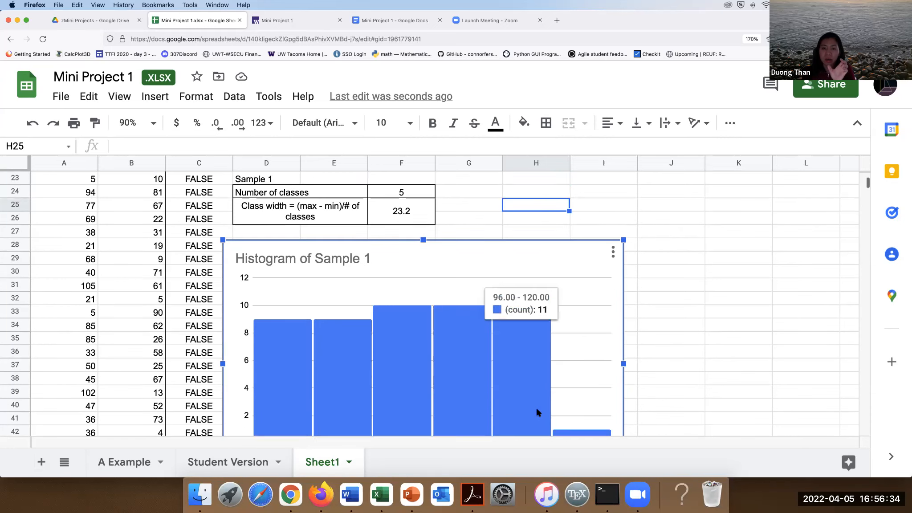
# Check the Sample 1 maximum in the summary statistics against the upper class boundaries of the histogram.
pyautogui.click(545, 223)
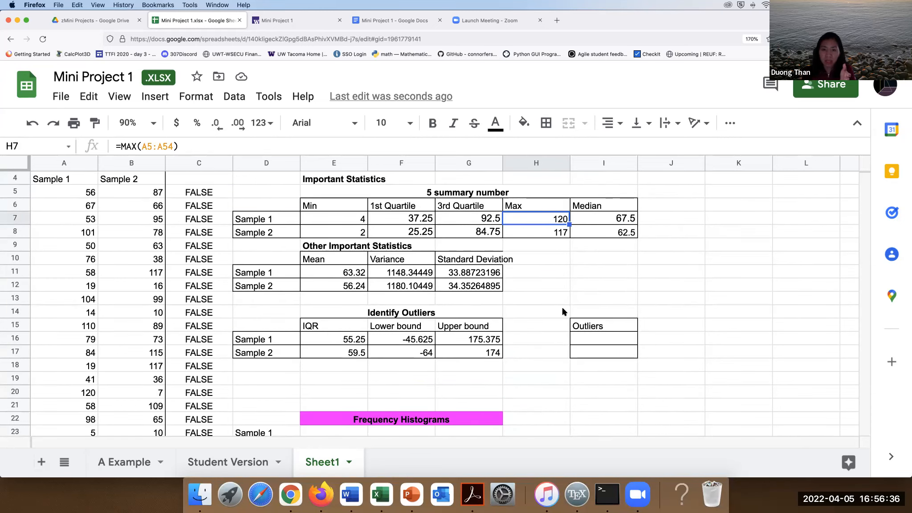
pyautogui.scroll(-10, 562, 312)
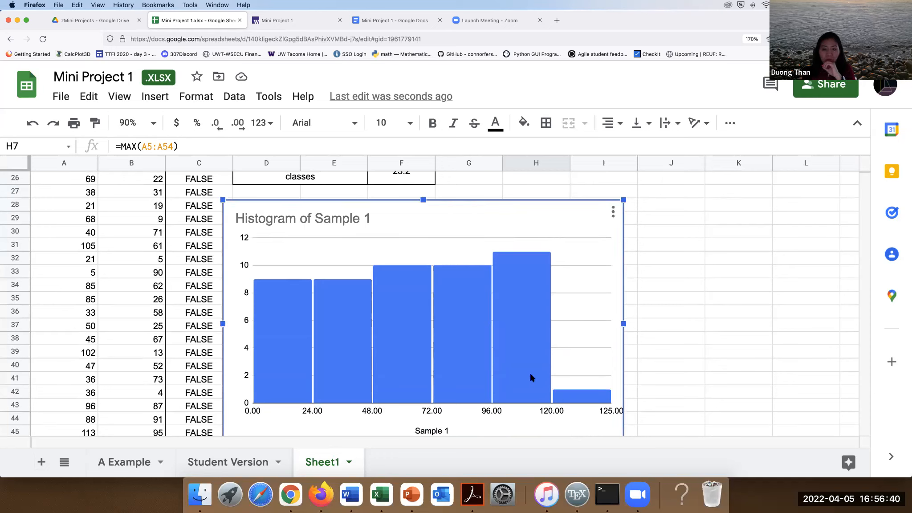
pyautogui.moveTo(508, 370)
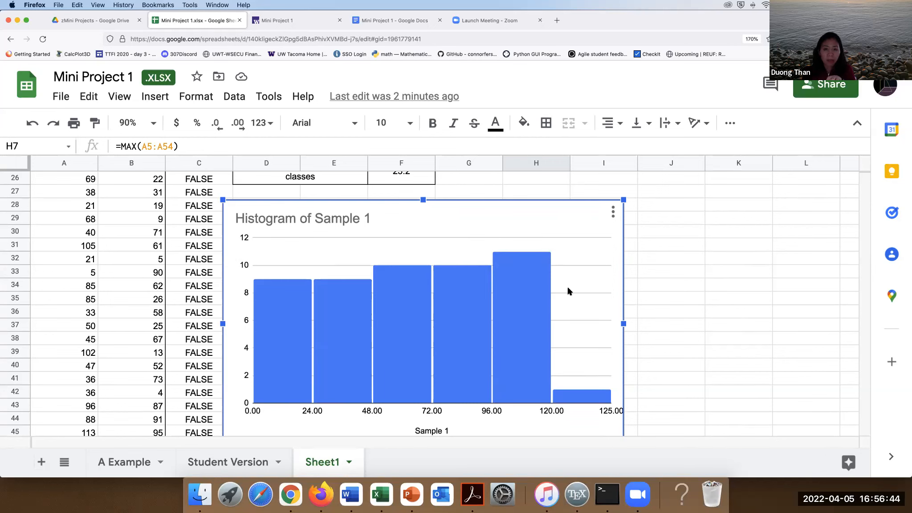
# Reopen the Sample 1 histogram for editing, set its bucket size to 25 and close the chart editor.
pyautogui.click(613, 213)
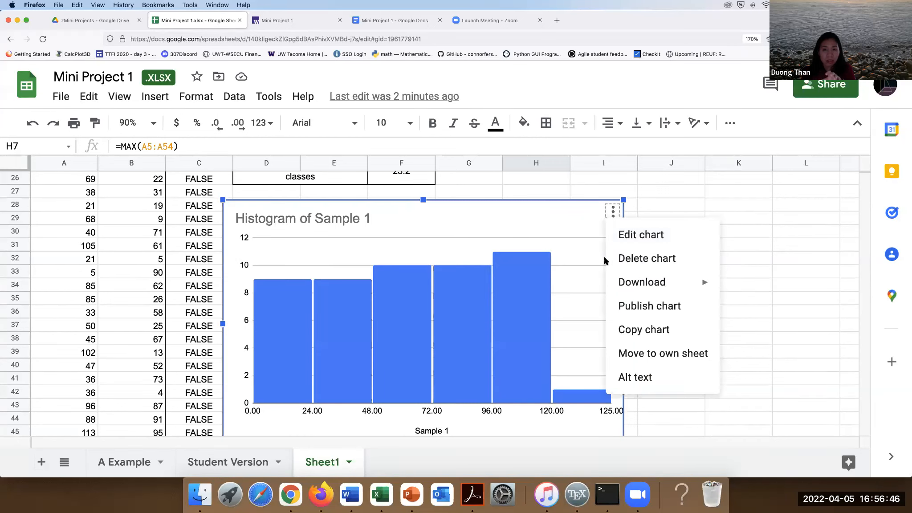
pyautogui.click(635, 240)
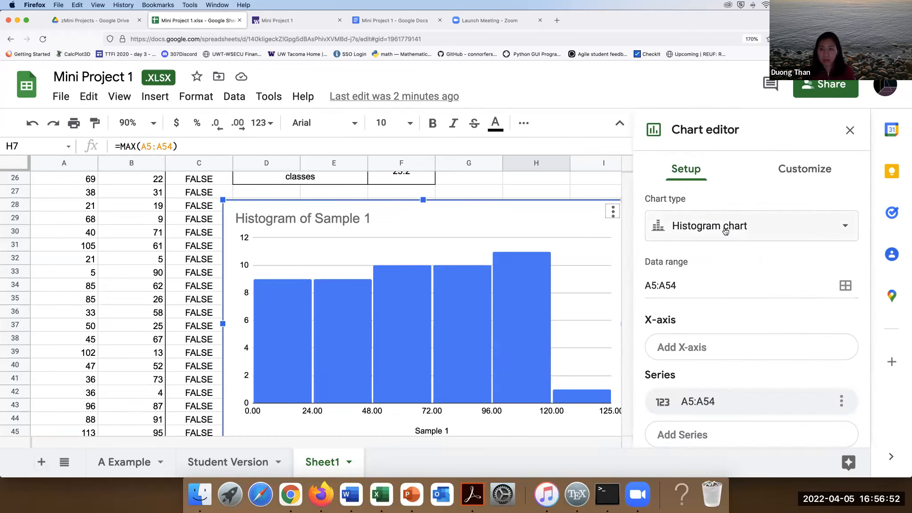
pyautogui.click(807, 171)
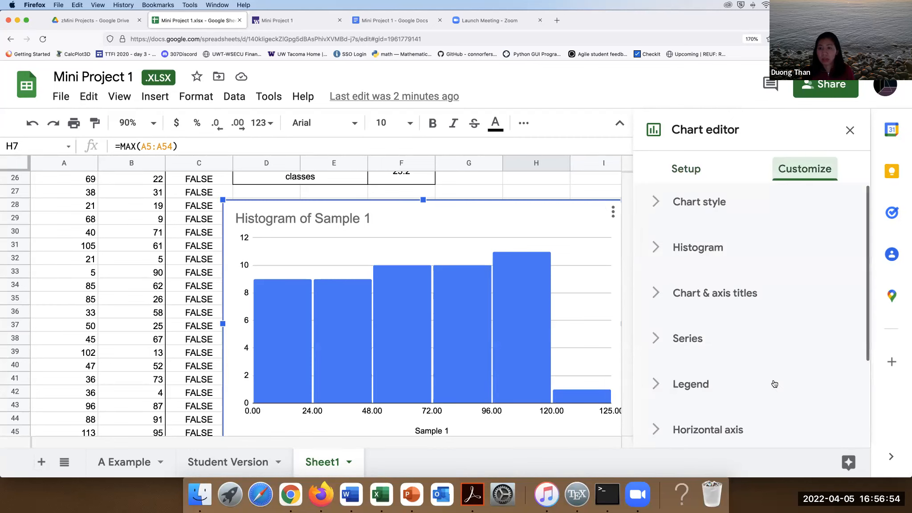
pyautogui.click(657, 246)
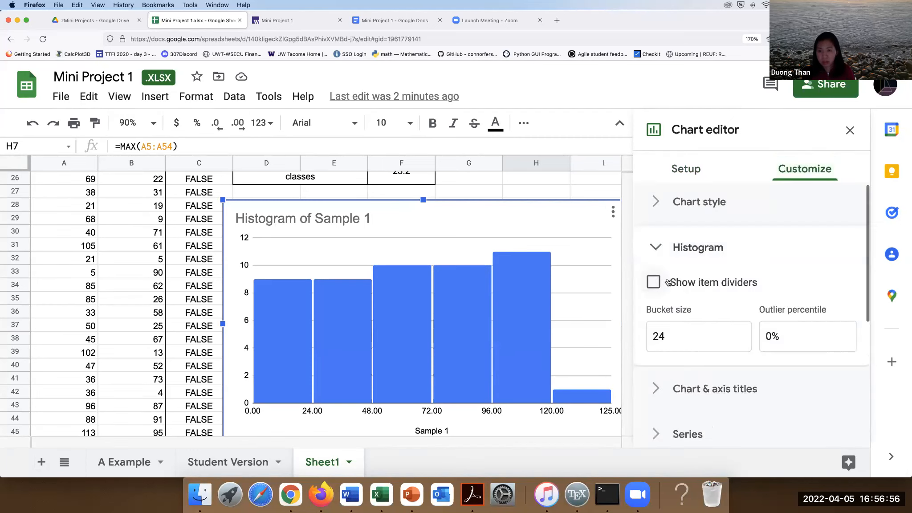
pyautogui.click(701, 332)
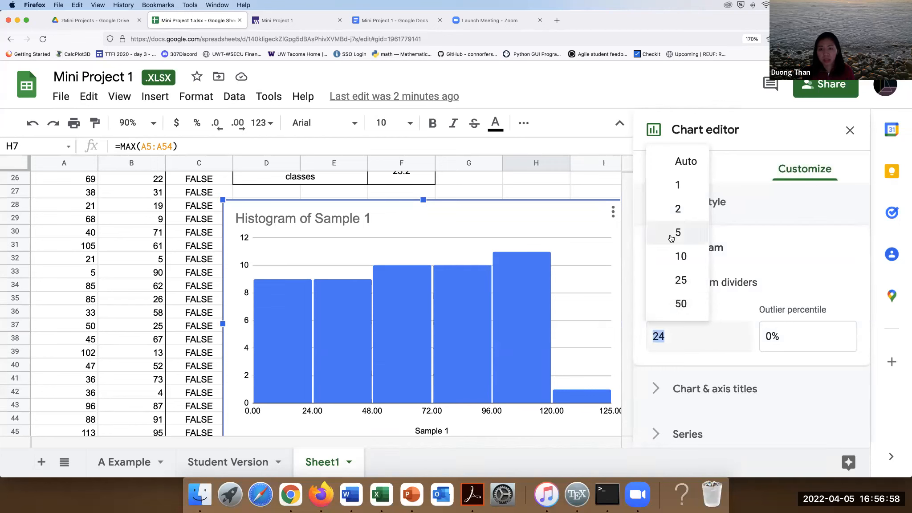
pyautogui.click(671, 336)
pyautogui.press('BackSpace')
pyautogui.write('5')
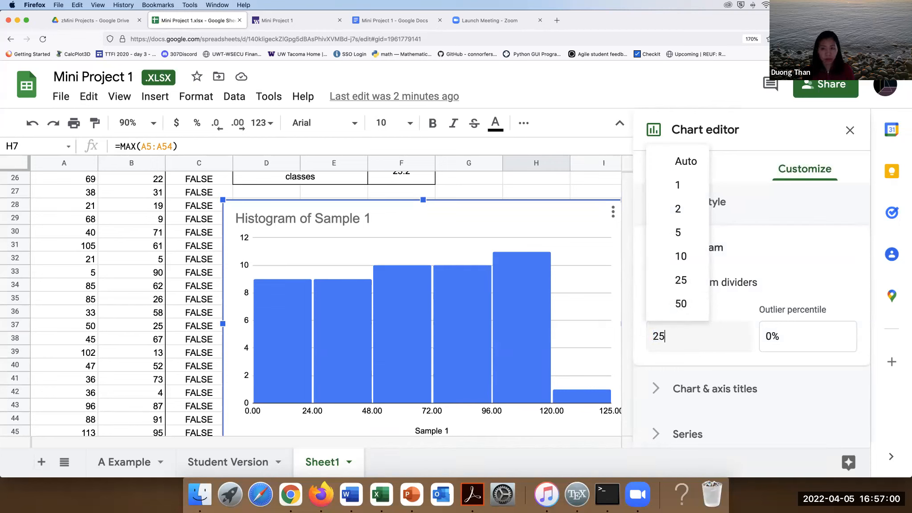
pyautogui.press('Return')
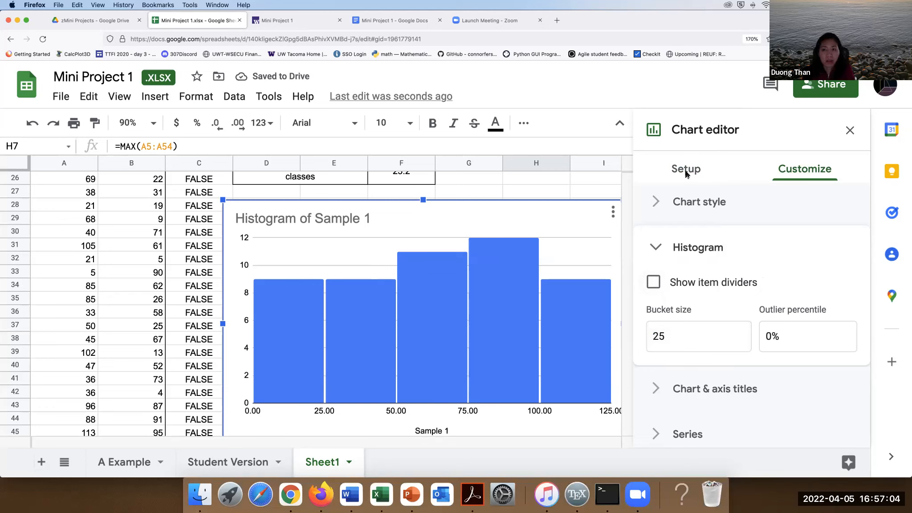
pyautogui.click(849, 130)
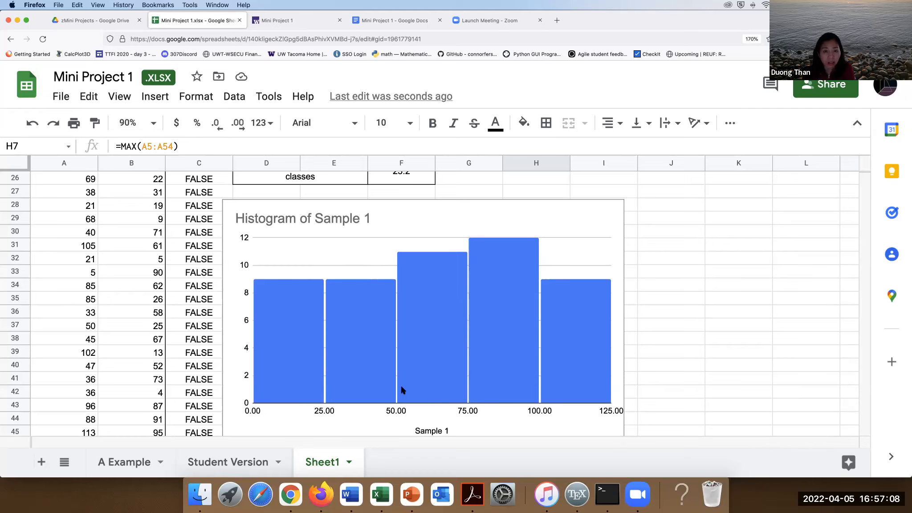
# Compare the computed class width for Sample 1 with the class boundaries on the histogram's horizontal axis.
pyautogui.click(639, 348)
pyautogui.scroll(1, 407, 201)
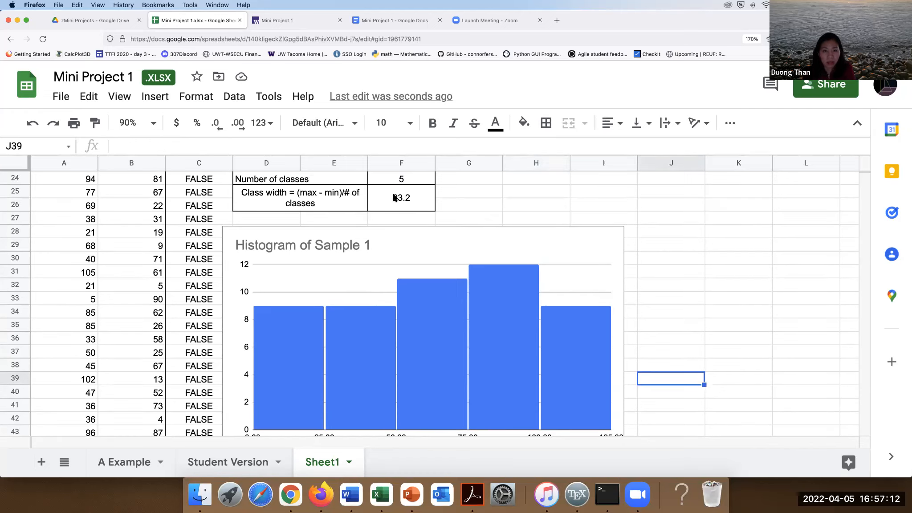
pyautogui.click(395, 198)
pyautogui.click(659, 316)
pyautogui.scroll(-1, 653, 338)
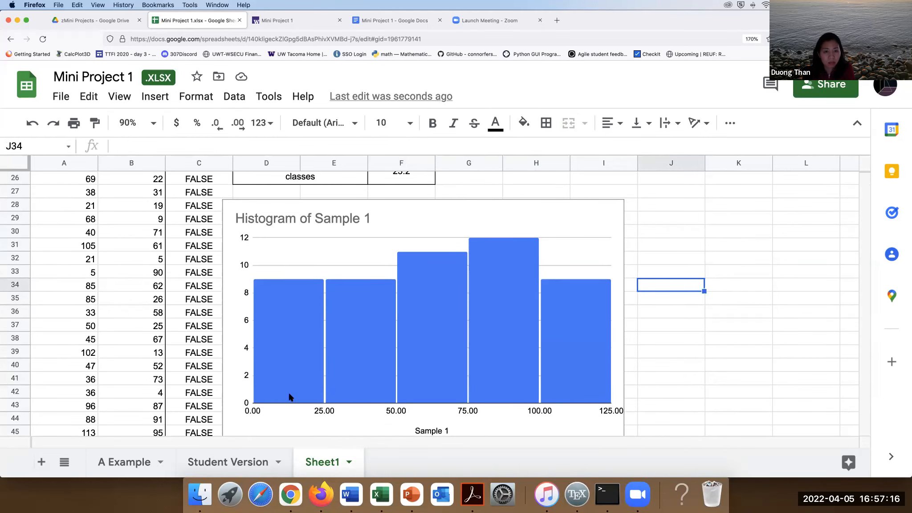
# Inspect the class range and count of each bar in the Sample 1 histogram.
pyautogui.click(331, 387)
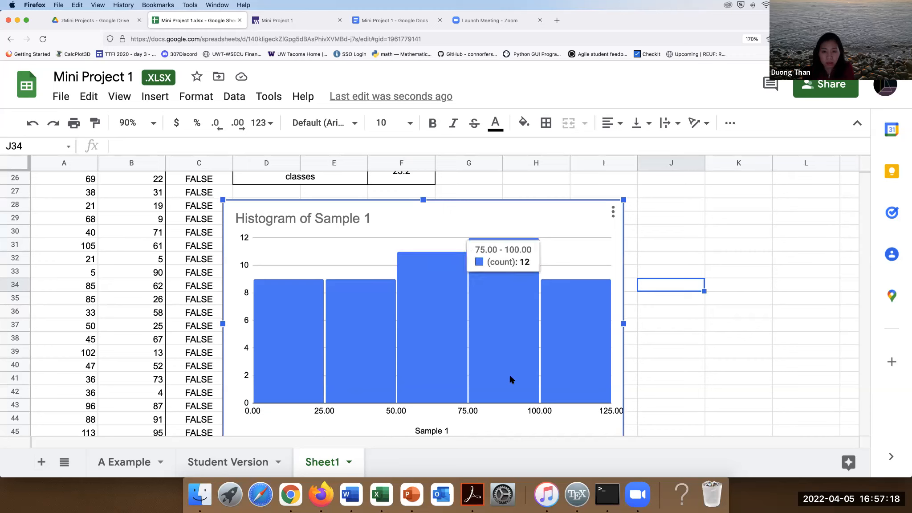
pyautogui.moveTo(440, 401)
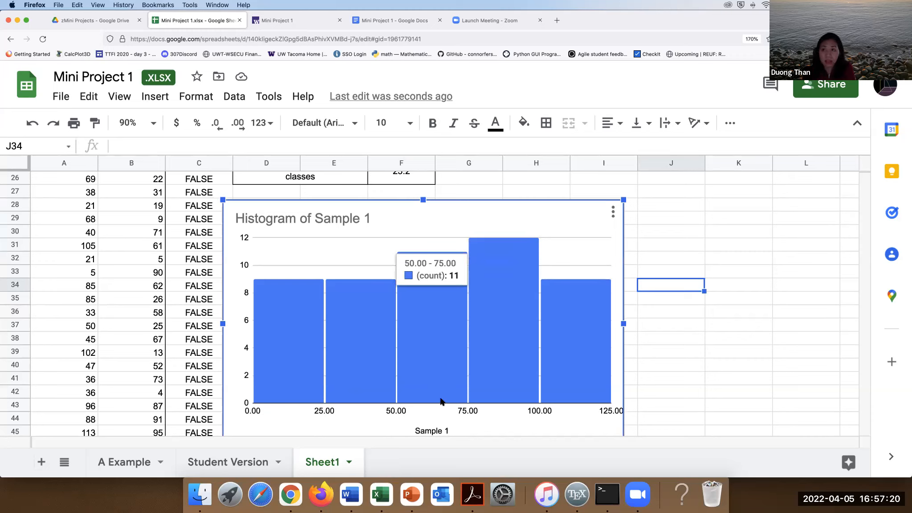
pyautogui.moveTo(306, 404)
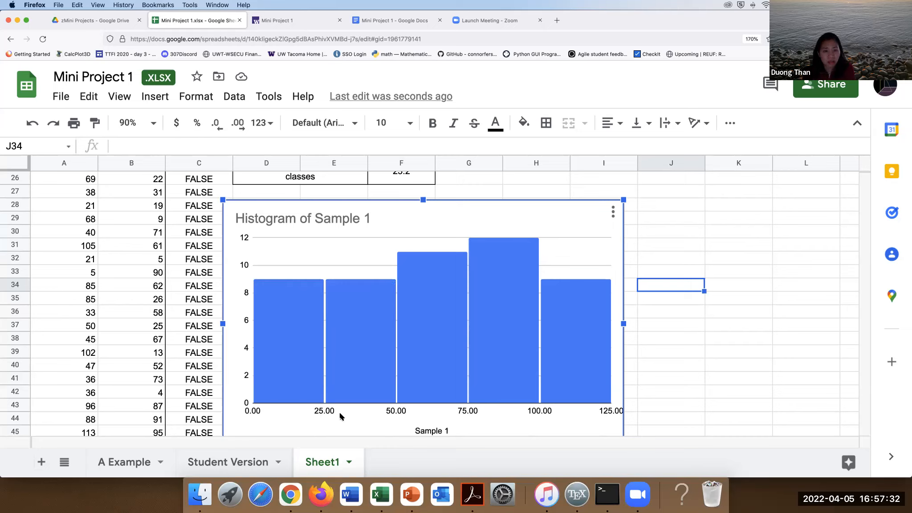
pyautogui.moveTo(302, 387)
pyautogui.moveTo(347, 388)
pyautogui.moveTo(411, 387)
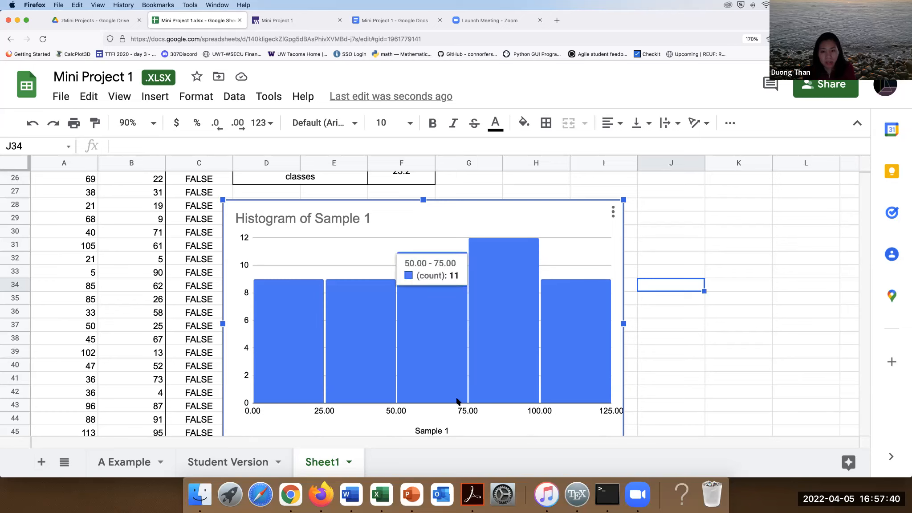
pyautogui.moveTo(590, 389)
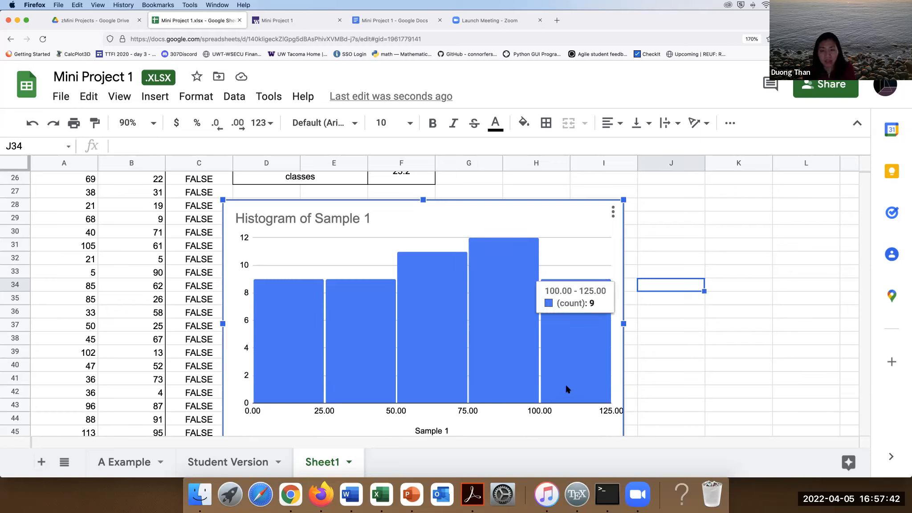
pyautogui.moveTo(500, 390)
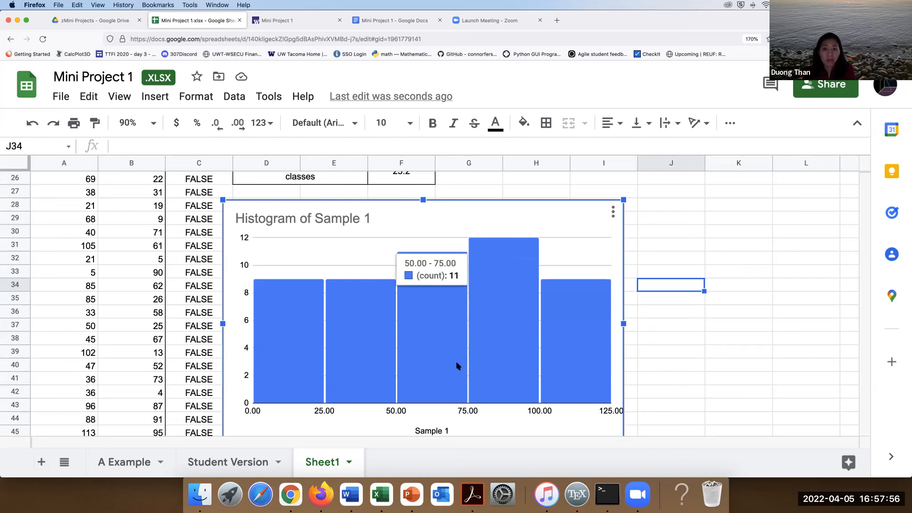
# Review the number of classes and the class width formula in the Sample 1 table above the histogram.
pyautogui.scroll(2, 534, 366)
pyautogui.click(633, 366)
pyautogui.scroll(3, 403, 281)
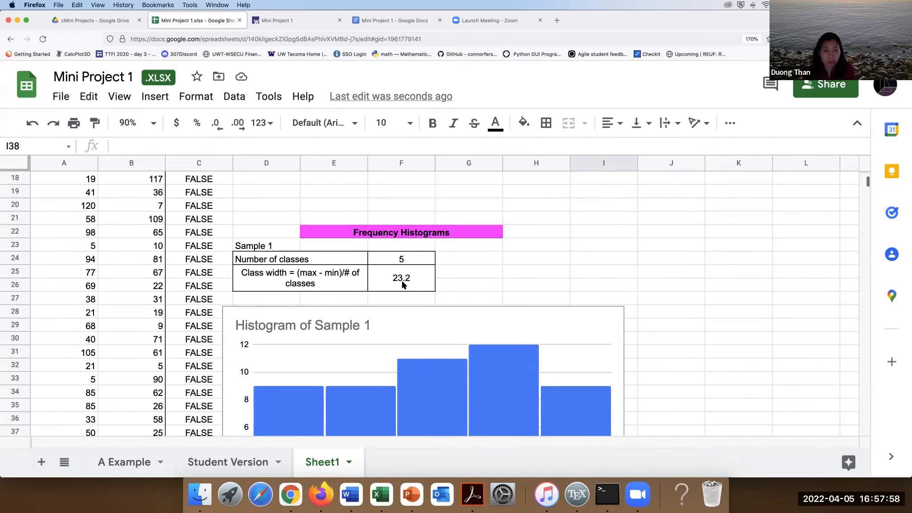
pyautogui.click(474, 278)
pyautogui.click(408, 283)
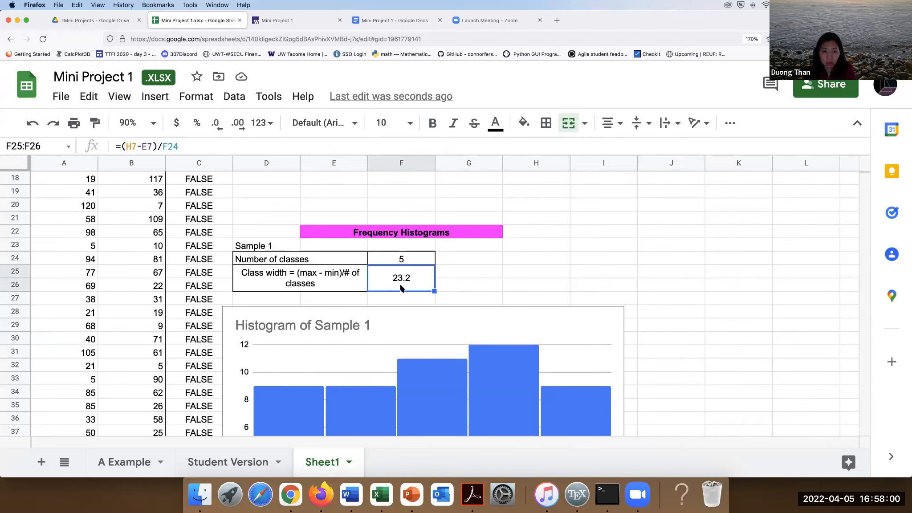
pyautogui.click(477, 287)
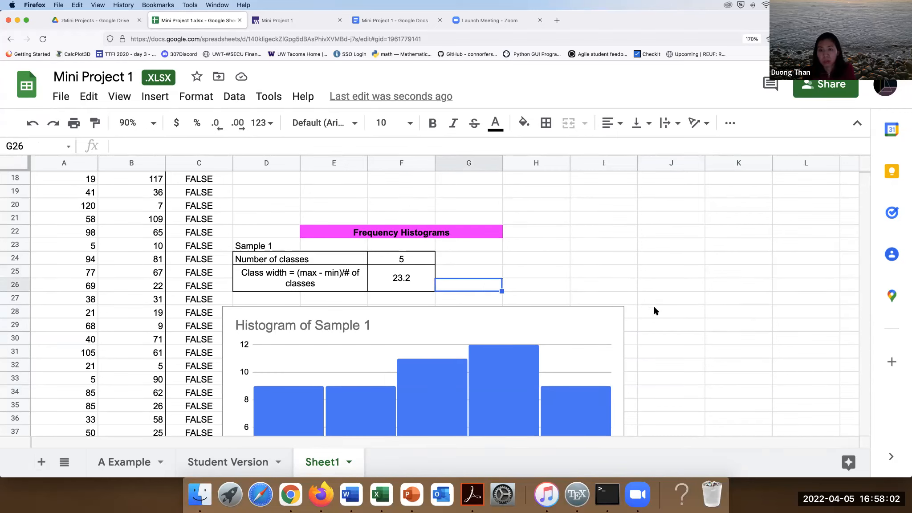
pyautogui.scroll(-1, 654, 311)
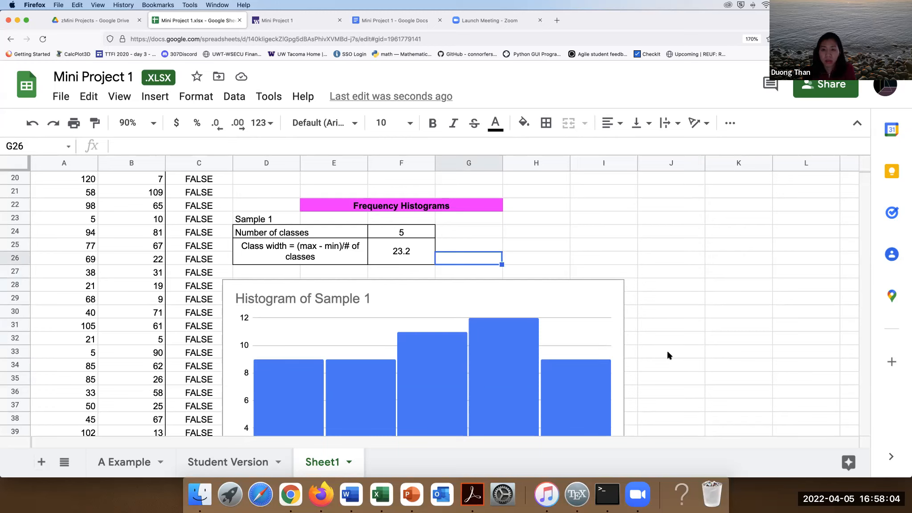
pyautogui.scroll(-1, 579, 373)
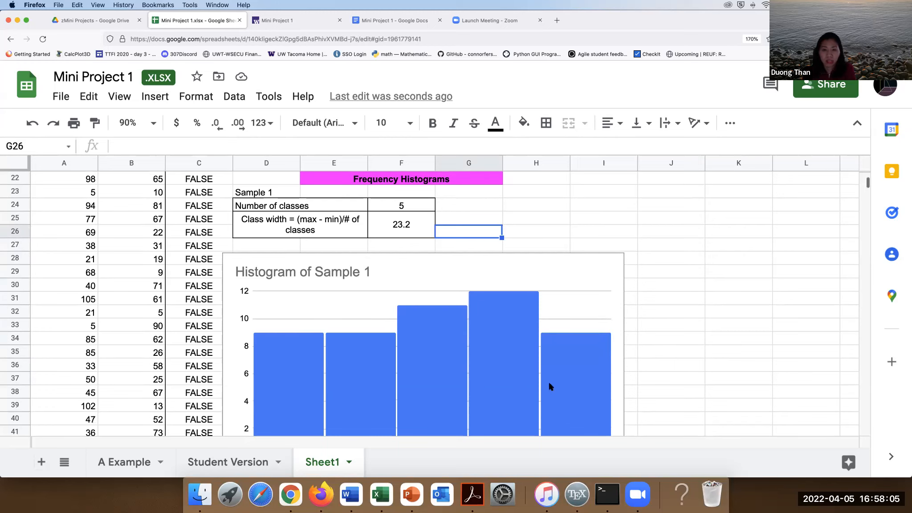
# Set the number of classes for Sample 1 to 7 and check the recalculated class width.
pyautogui.click(407, 207)
pyautogui.write('7')
pyautogui.click(480, 220)
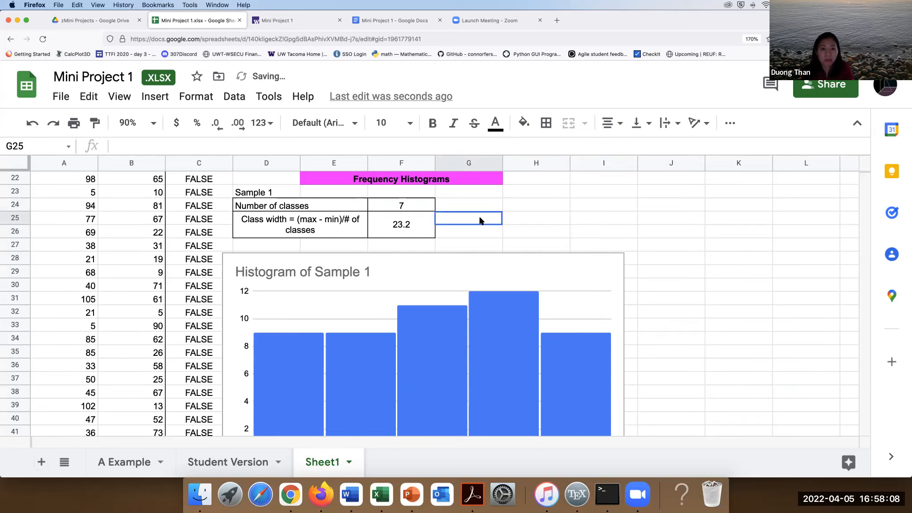
pyautogui.scroll(-1, 423, 314)
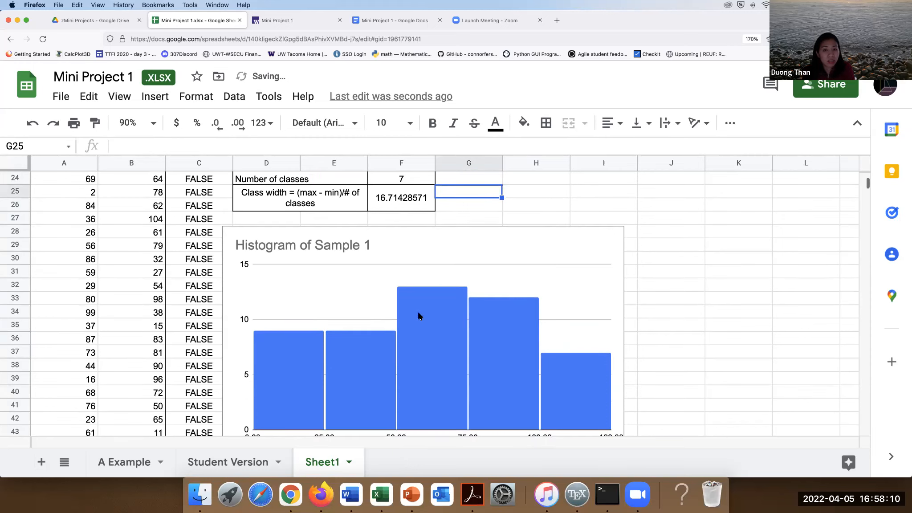
pyautogui.click(401, 201)
pyautogui.scroll(1, 541, 271)
# Set the Sample 1 histogram's bucket size to 17 to match the new class width, then close the chart editor.
pyautogui.click(541, 271)
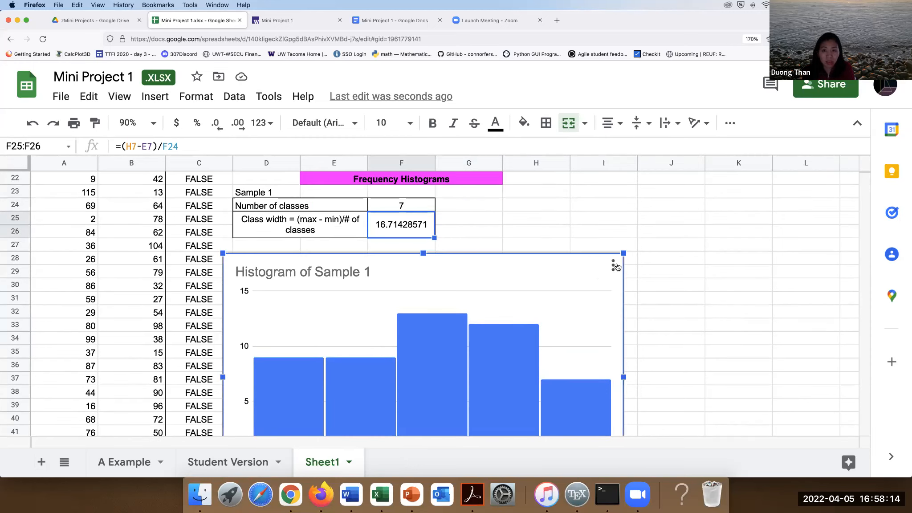
pyautogui.click(613, 265)
pyautogui.click(632, 287)
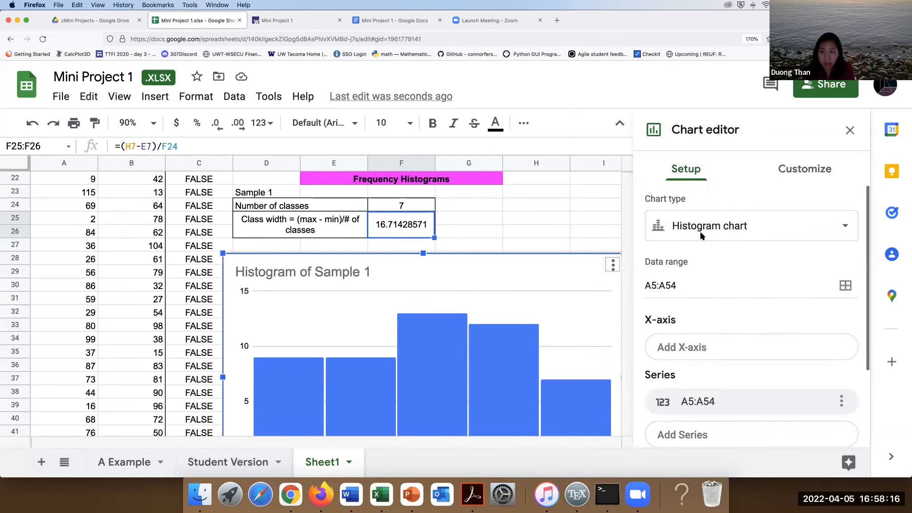
pyautogui.click(805, 169)
pyautogui.click(661, 250)
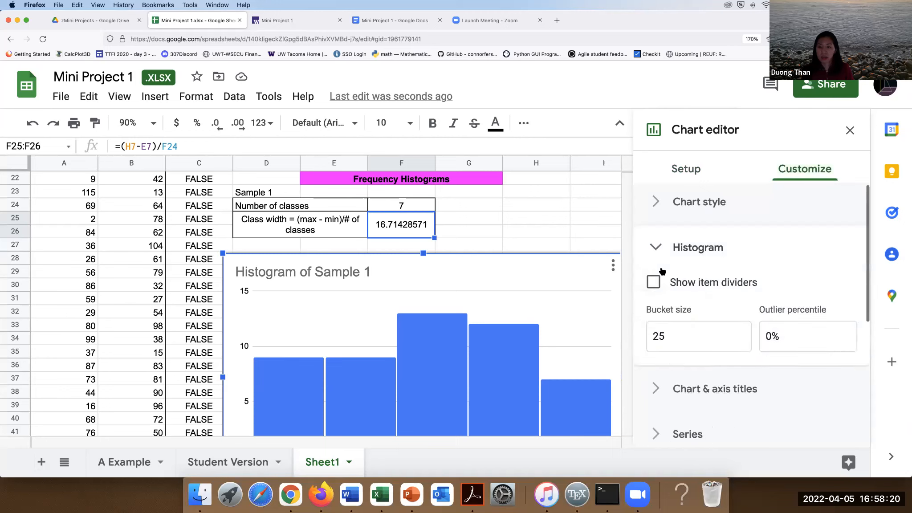
pyautogui.click(668, 334)
pyautogui.press('BackSpace')
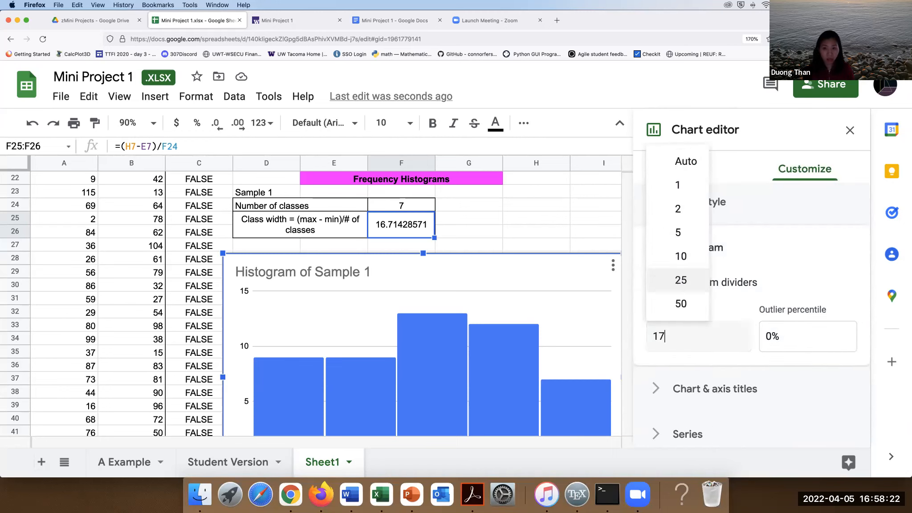
pyautogui.write('17')
pyautogui.press('Return')
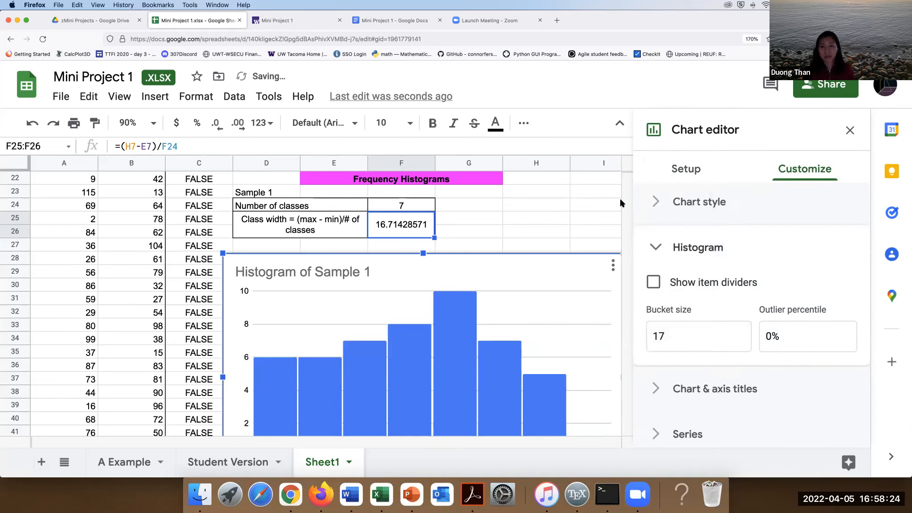
pyautogui.click(849, 129)
# Examine the Sample 1 histogram's class boundaries and the counts of its last two bars.
pyautogui.scroll(-1, 645, 315)
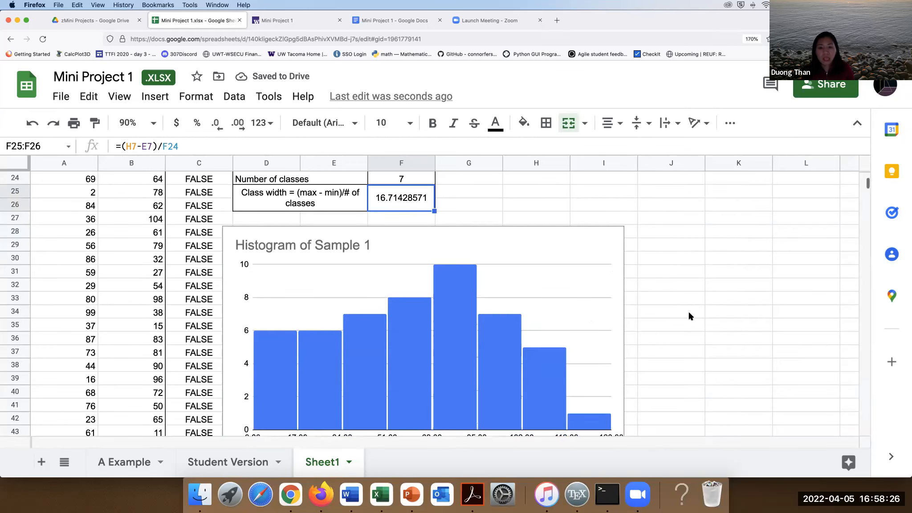
pyautogui.scroll(-2, 681, 316)
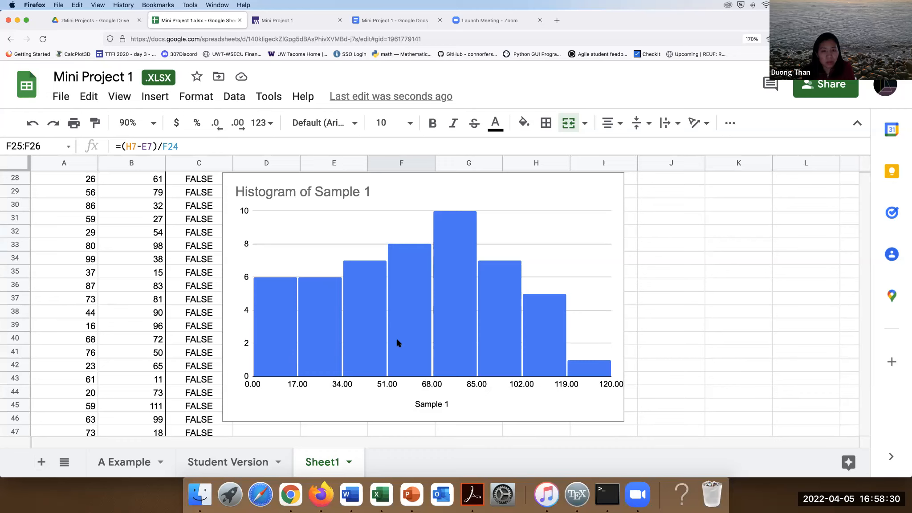
pyautogui.click(579, 373)
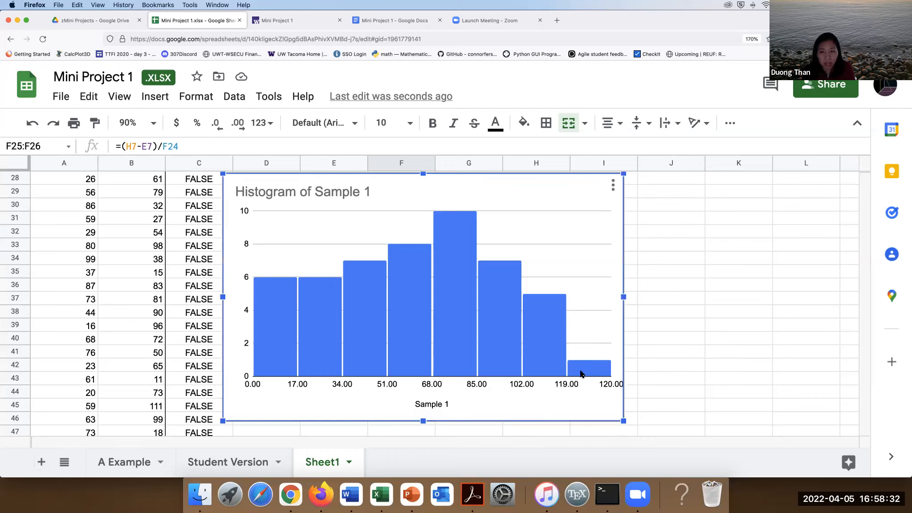
pyautogui.moveTo(576, 373)
pyautogui.moveTo(543, 365)
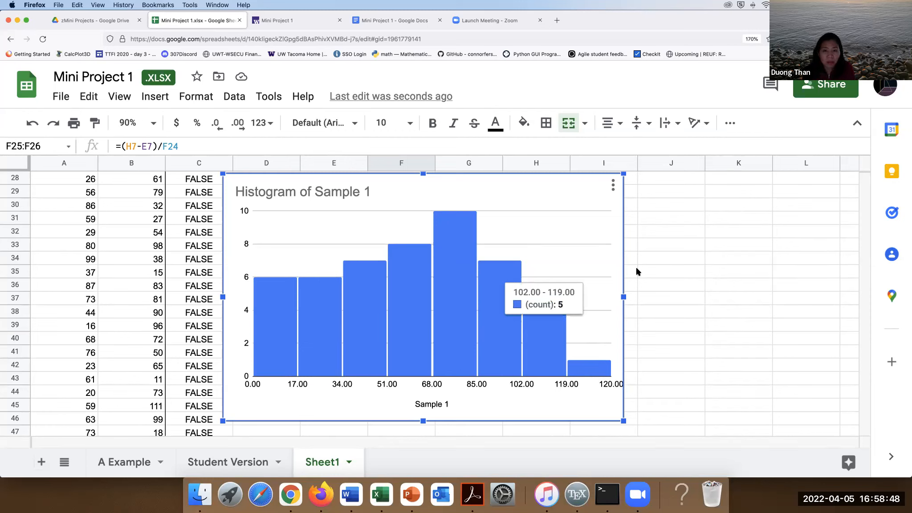
# Set the Sample 1 histogram's bucket size to 18 and close the chart editor.
pyautogui.click(612, 184)
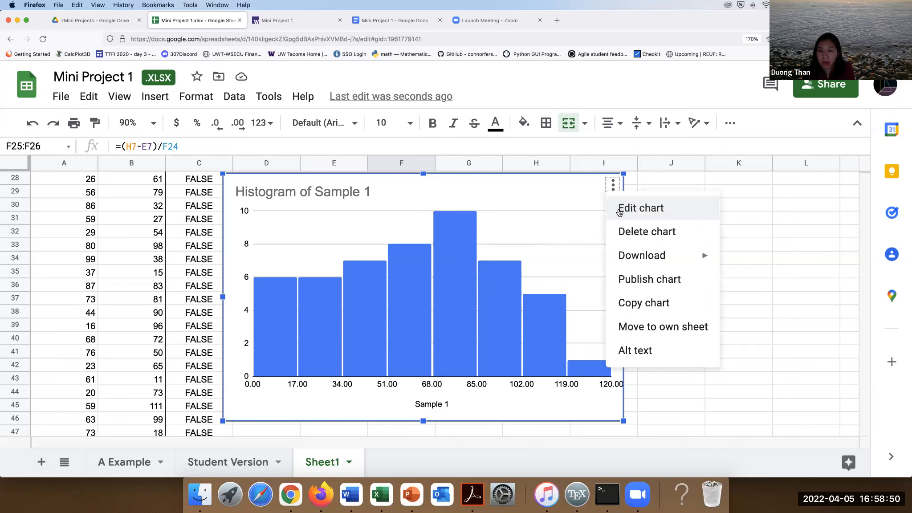
pyautogui.click(618, 209)
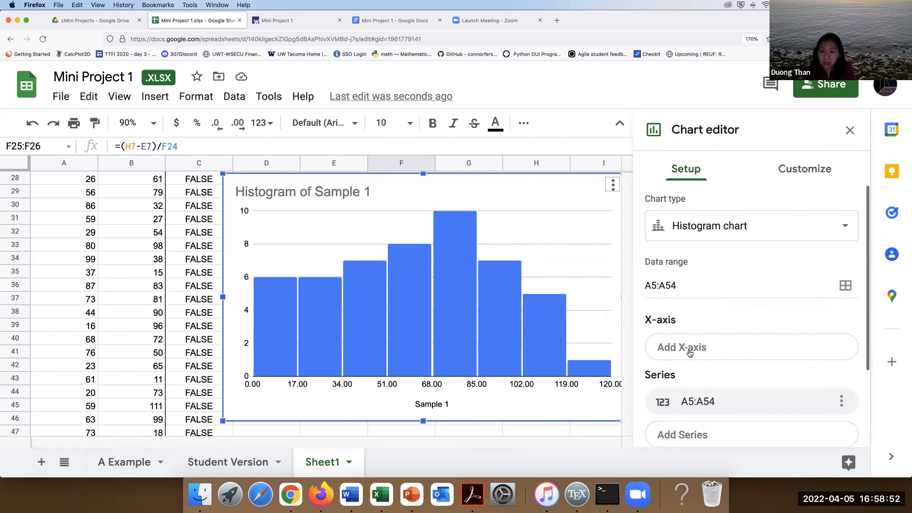
pyautogui.click(689, 227)
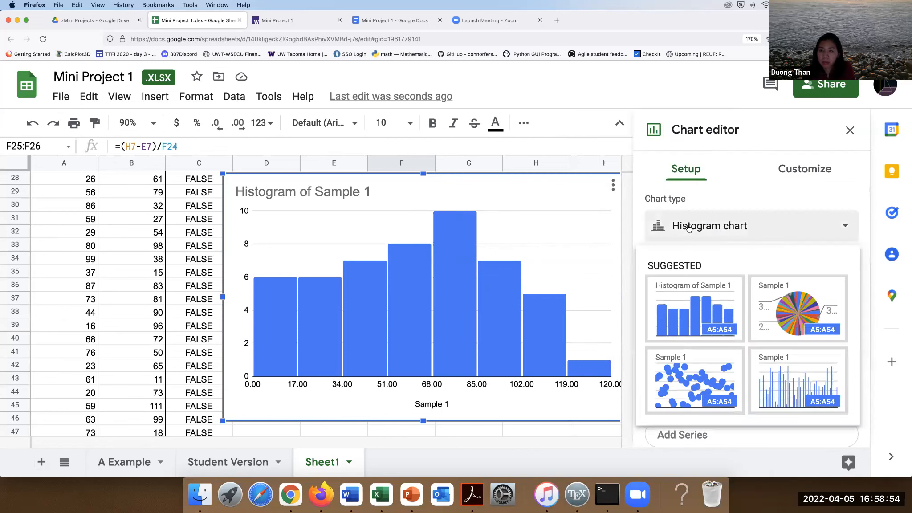
pyautogui.click(689, 227)
pyautogui.click(804, 169)
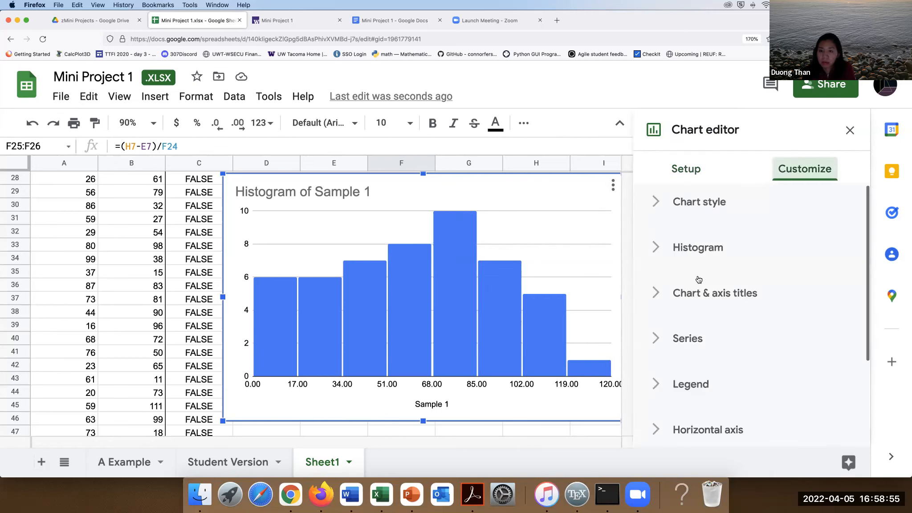
pyautogui.click(655, 248)
pyautogui.click(662, 335)
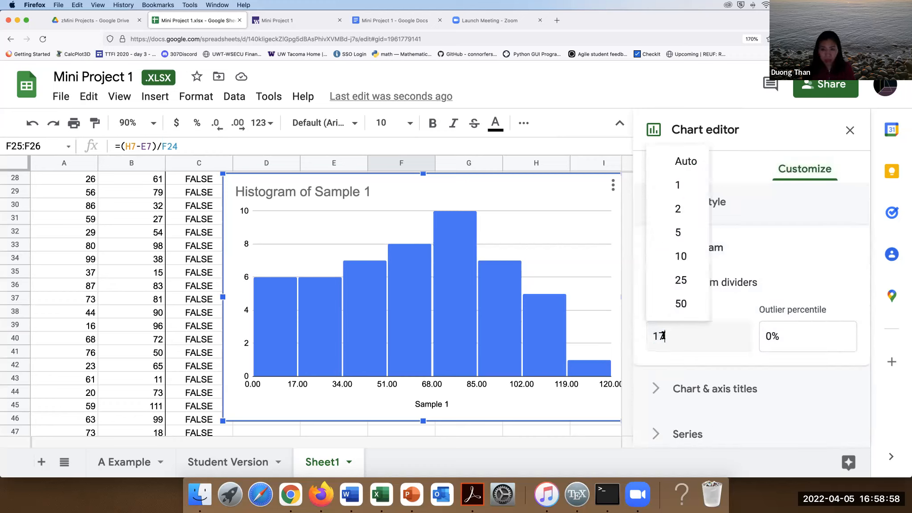
pyautogui.write('8')
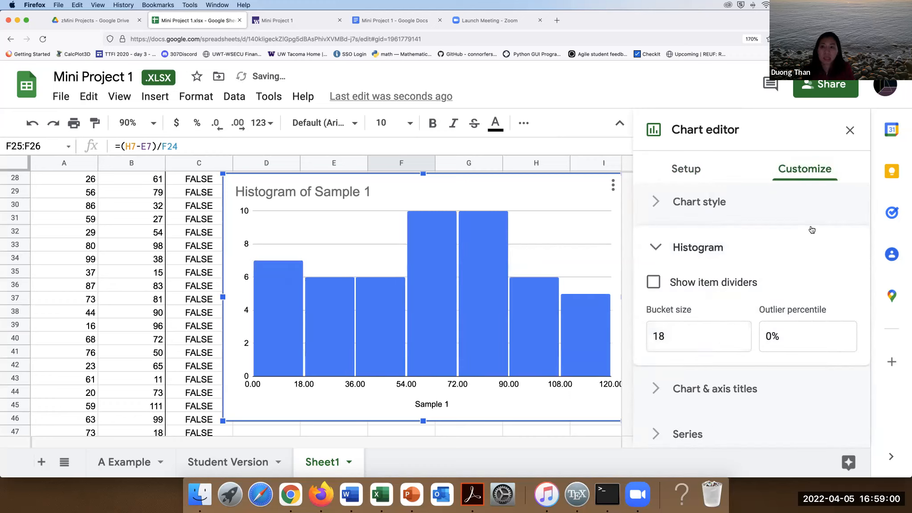
pyautogui.click(849, 130)
# Move the Sample 1 histogram slightly so it sits below the class width table, starting at about row 28.
pyautogui.scroll(1, 661, 395)
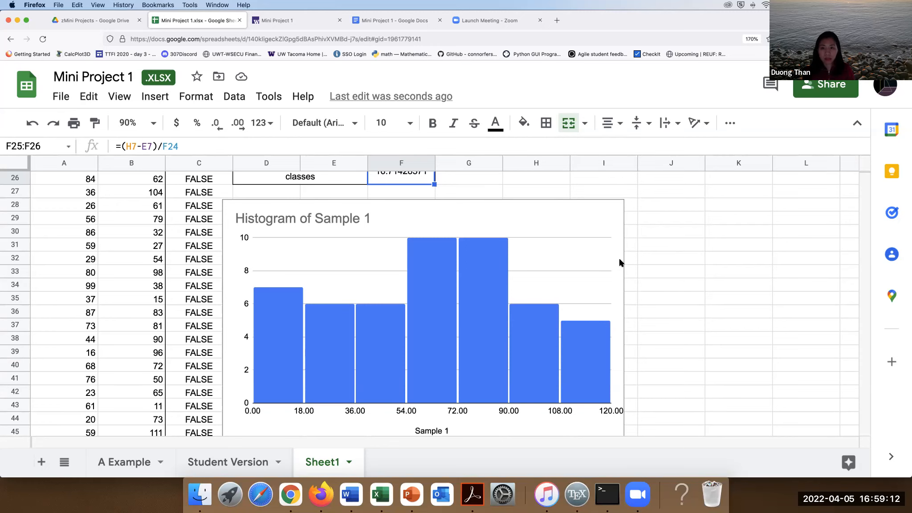
pyautogui.click(671, 232)
pyautogui.click(539, 228)
pyautogui.moveTo(587, 234); pyautogui.dragTo(636, 258)
pyautogui.scroll(5, 636, 258)
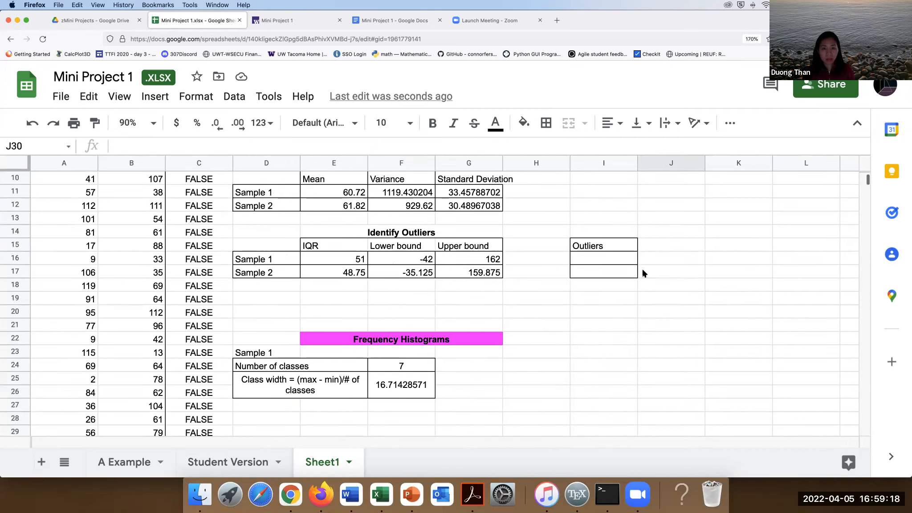
pyautogui.scroll(2, 641, 269)
pyautogui.scroll(-4, 641, 270)
pyautogui.scroll(-5, 538, 299)
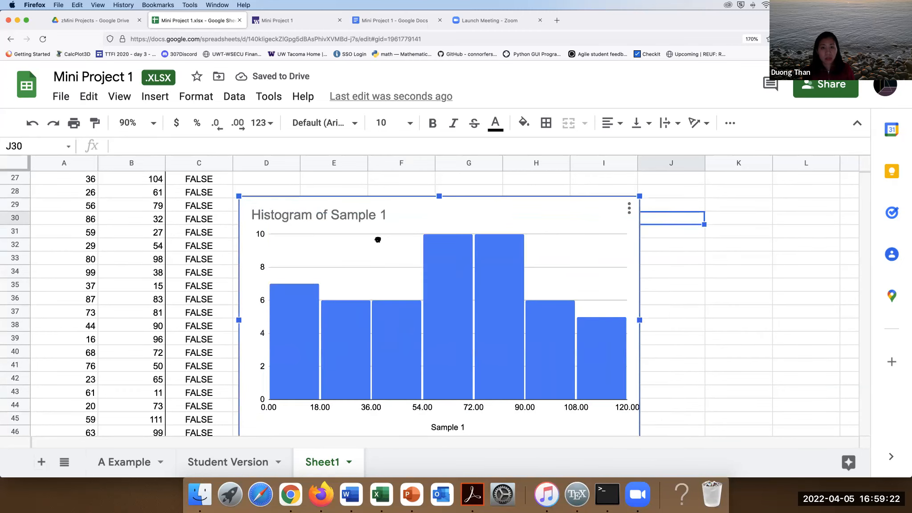
pyautogui.moveTo(377, 239); pyautogui.dragTo(375, 235)
# Replace the Sample 1 histogram's chart title with "UW T students".
pyautogui.click(627, 204)
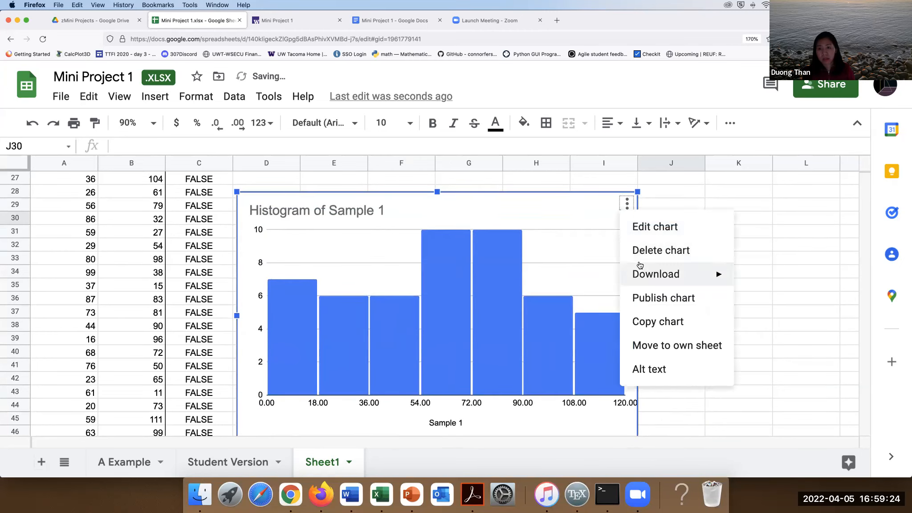
pyautogui.click(645, 227)
pyautogui.click(804, 169)
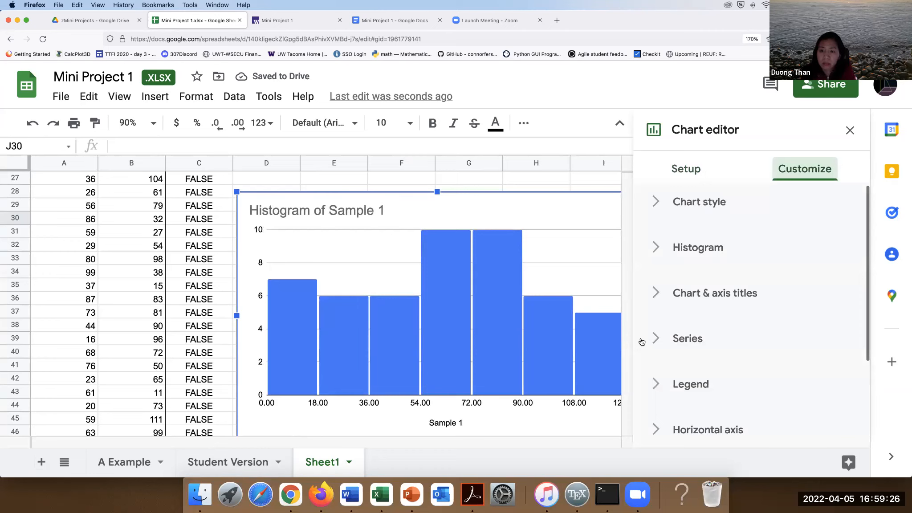
pyautogui.click(657, 294)
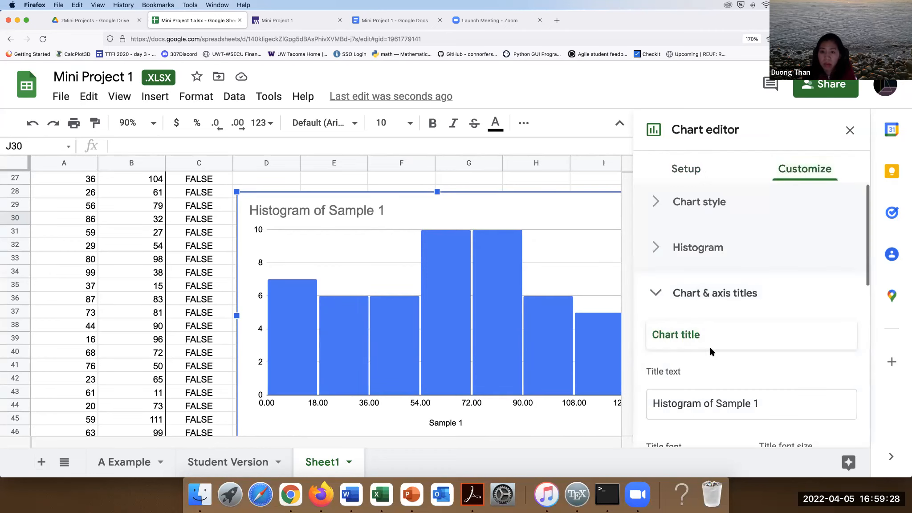
pyautogui.scroll(-2, 730, 342)
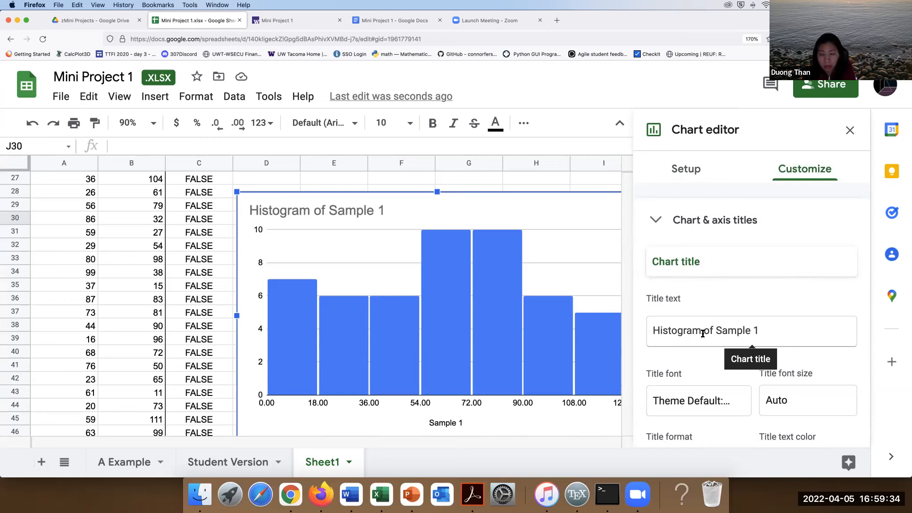
pyautogui.moveTo(653, 330); pyautogui.dragTo(757, 330)
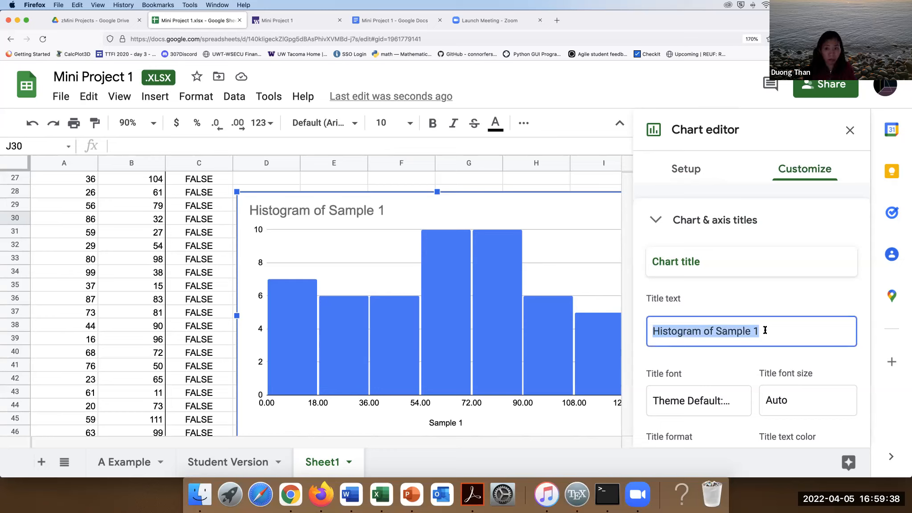
pyautogui.write('UW T')
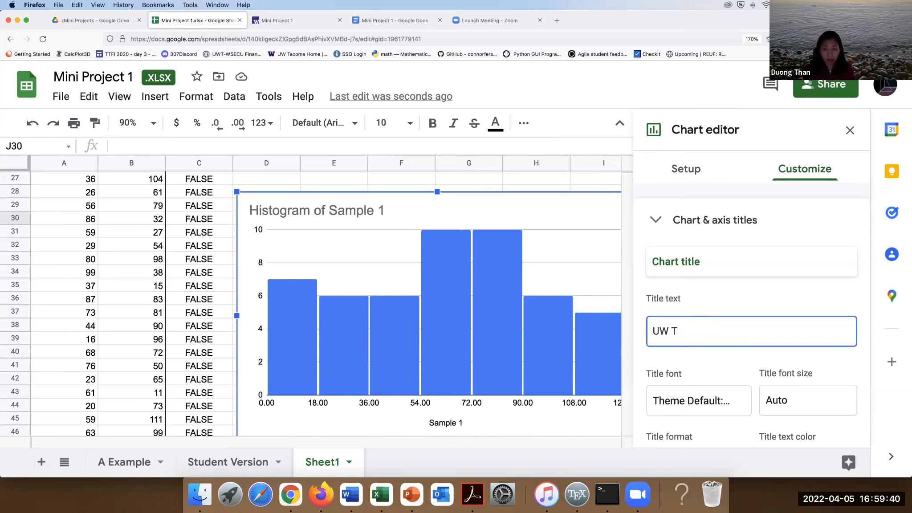
pyautogui.write(' students')
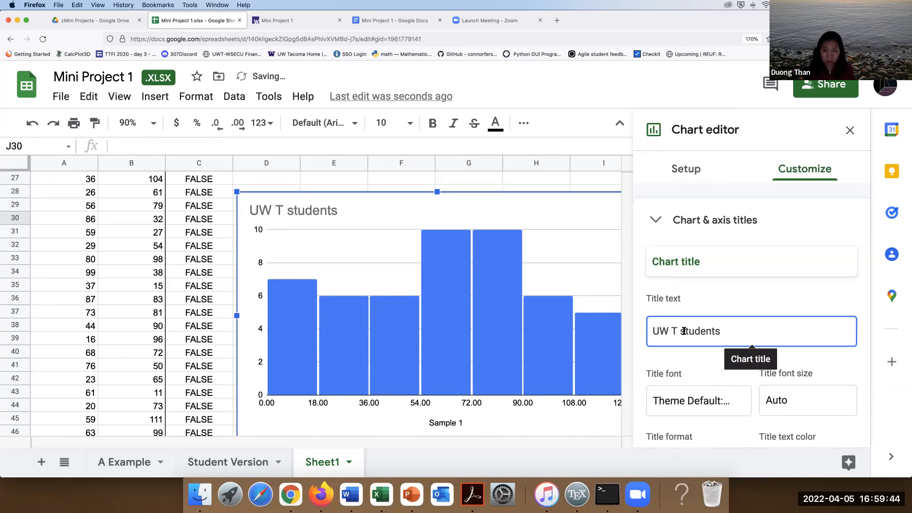
# Capitalize "Students" in the chart title and extend it to "UW T Students Traveled Distance".
pyautogui.click(684, 330)
pyautogui.press('BackSpace')
pyautogui.write('S')
pyautogui.click(731, 334)
pyautogui.write('Travled')
pyautogui.press('BackSpace')
pyautogui.press('BackSpace')
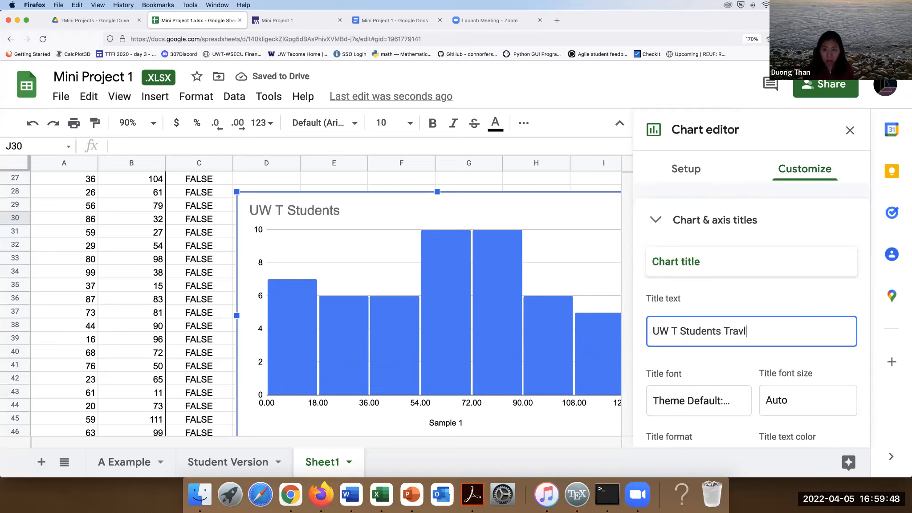
pyautogui.write('led')
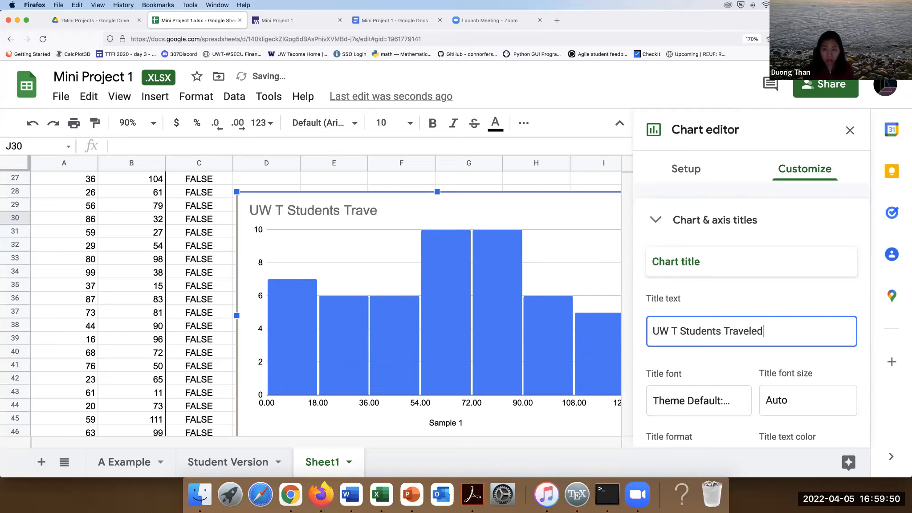
pyautogui.write(' Distance')
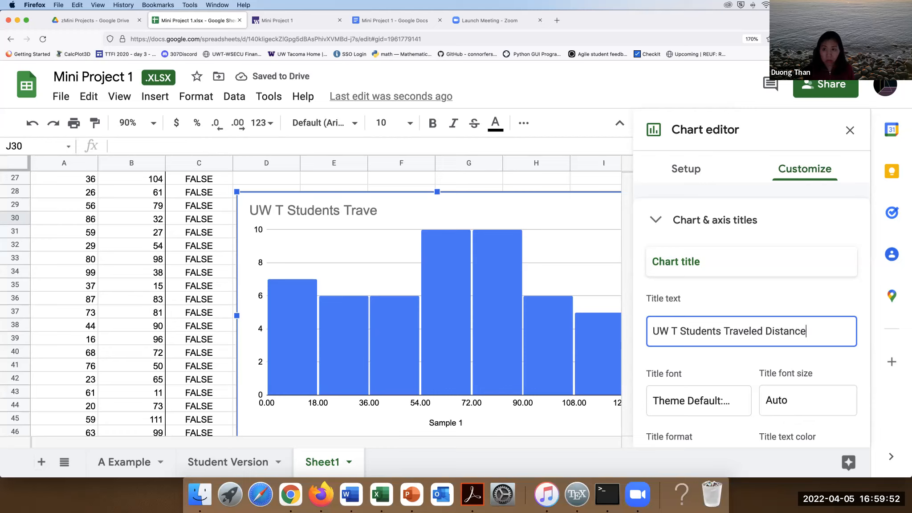
pyautogui.click(737, 365)
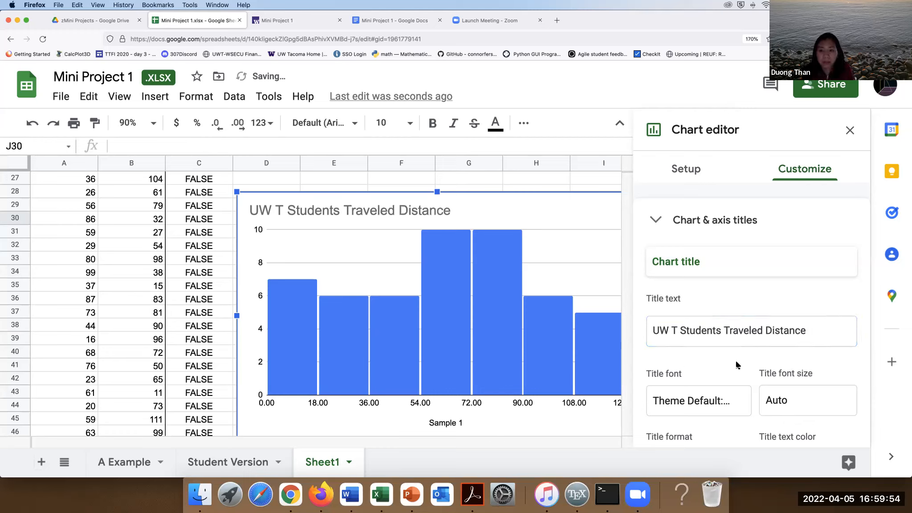
# Append "Per Day" to the chart title so it reads "UW T Students Traveled Distance Per Day".
pyautogui.click(795, 329)
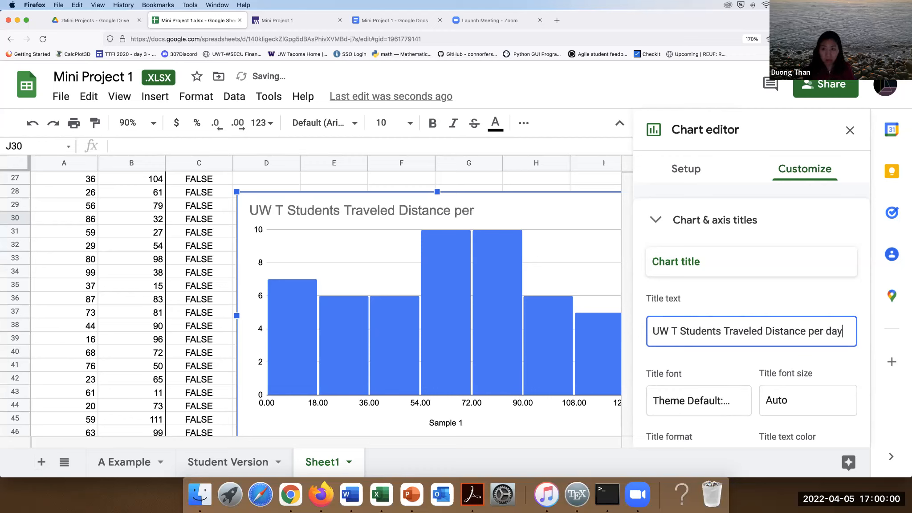
pyautogui.press('BackSpace')
pyautogui.write('P')
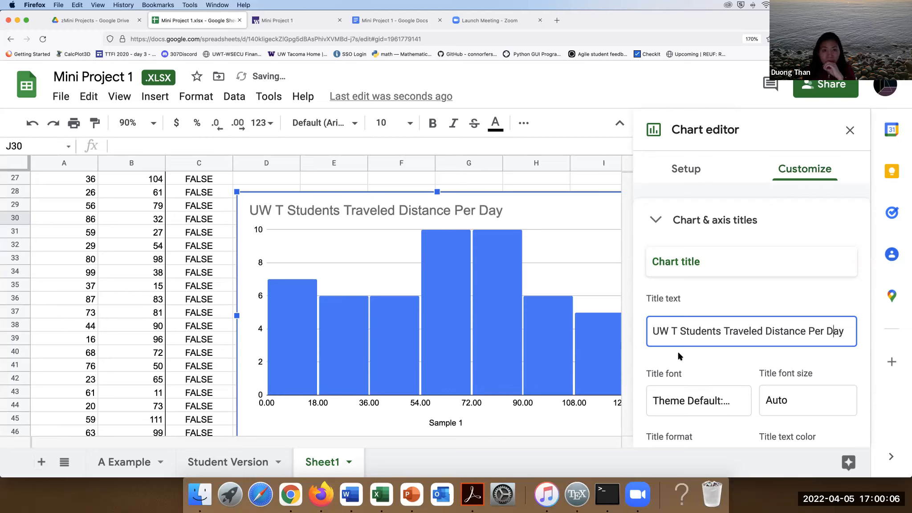
pyautogui.click(701, 359)
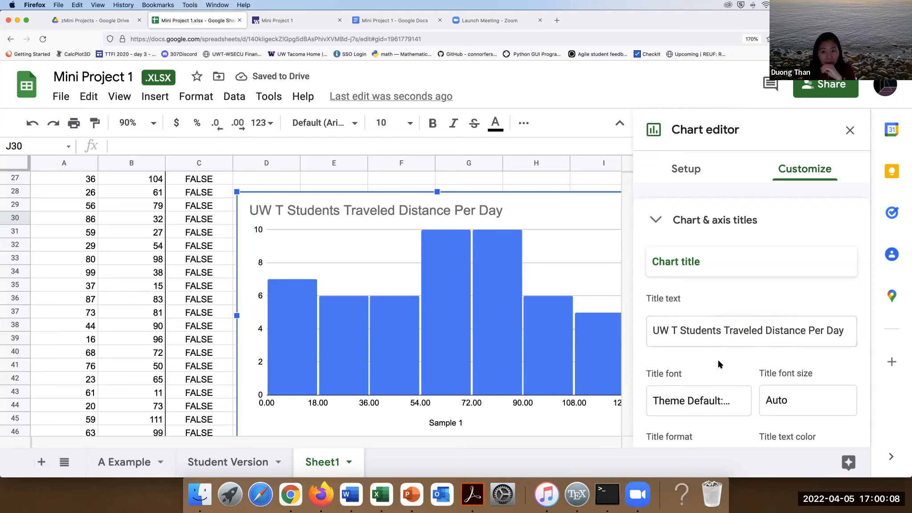
# Add the chart subtitle "Sample 1" to the histogram.
pyautogui.scroll(-3, 717, 365)
pyautogui.scroll(5, 714, 363)
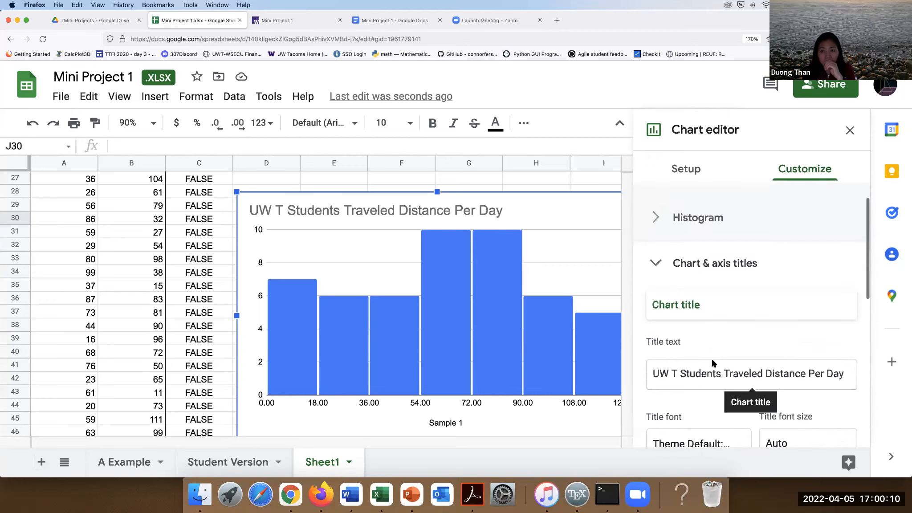
pyautogui.scroll(-5, 711, 363)
pyautogui.scroll(4, 711, 362)
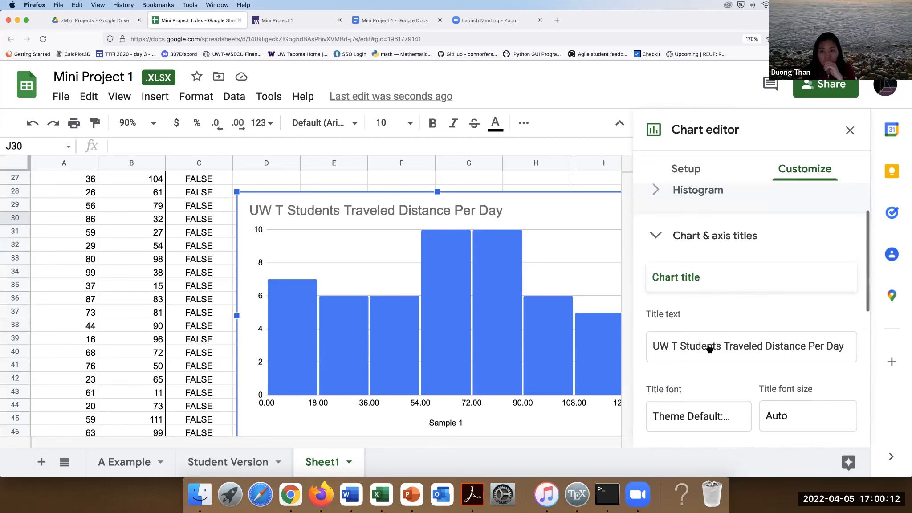
pyautogui.click(707, 278)
pyautogui.click(705, 307)
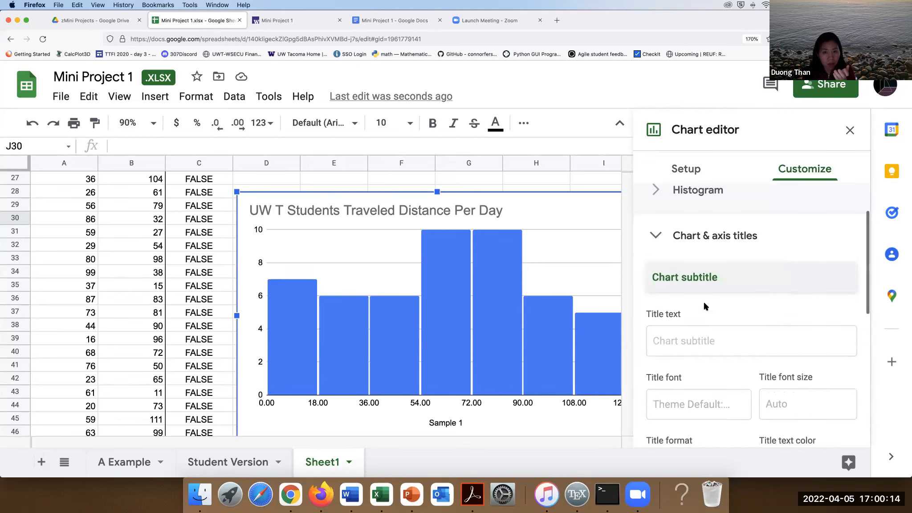
pyautogui.click(697, 343)
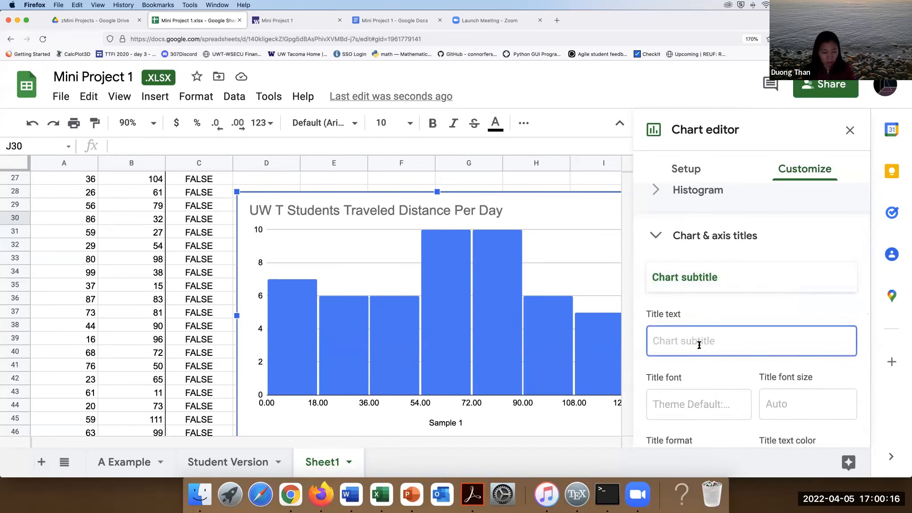
pyautogui.write('Sampel')
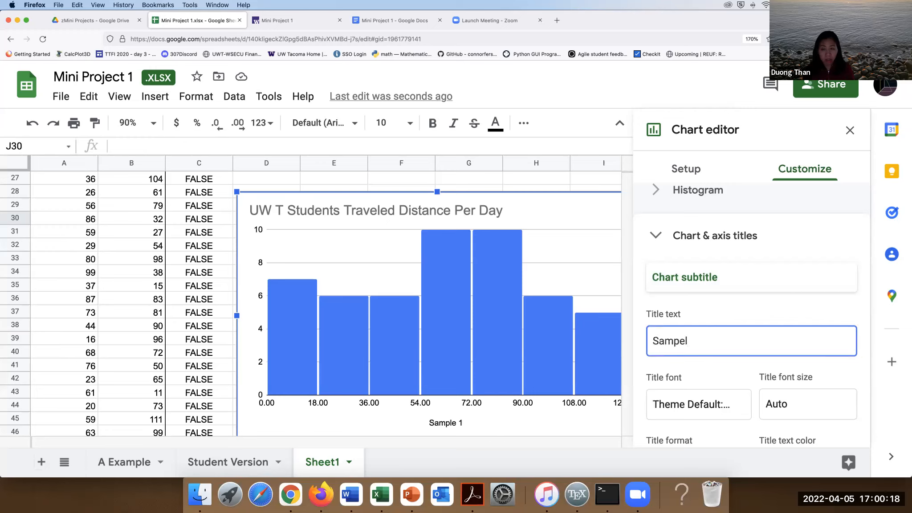
pyautogui.press('BackSpace')
pyautogui.press('BackSpace')
pyautogui.write('le 1')
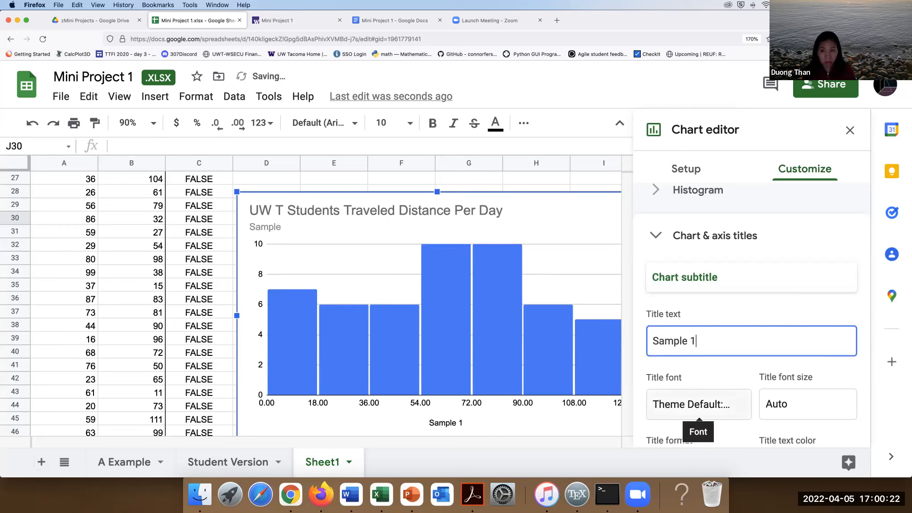
# Open the text of the histogram's horizontal axis title for editing.
pyautogui.click(657, 283)
pyautogui.click(712, 305)
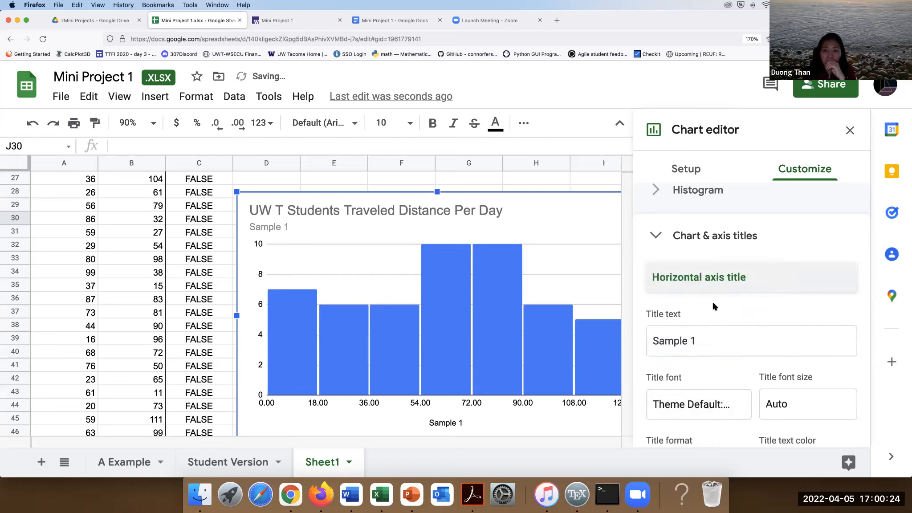
pyautogui.tripleClick(699, 338)
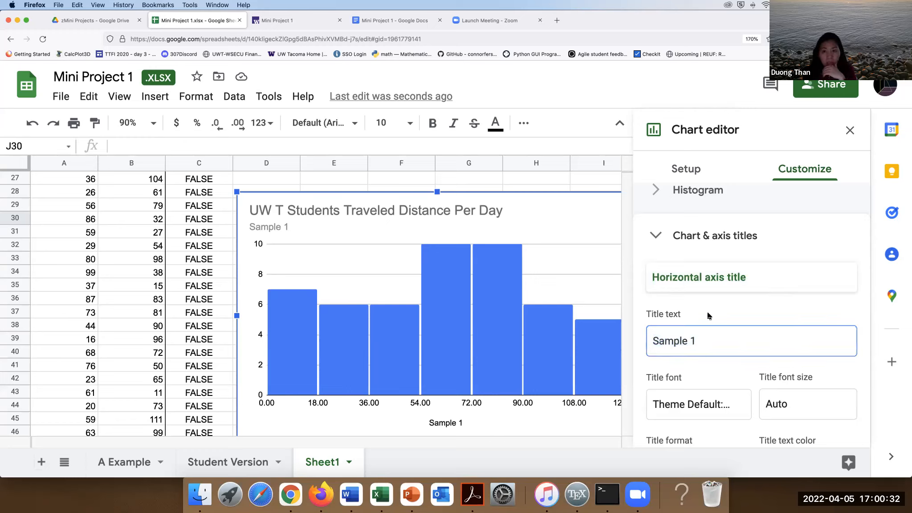
# Set the histogram's vertical axis title to "Frequency".
pyautogui.click(706, 282)
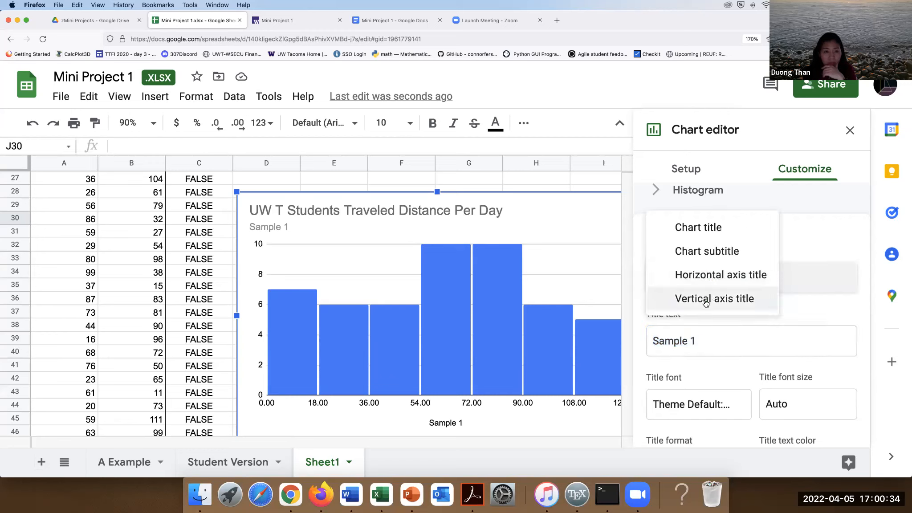
pyautogui.click(705, 299)
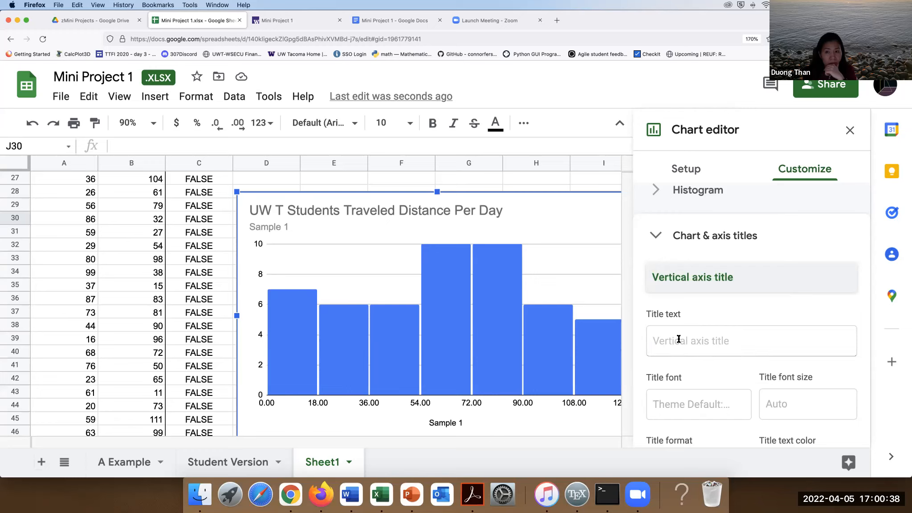
pyautogui.click(709, 339)
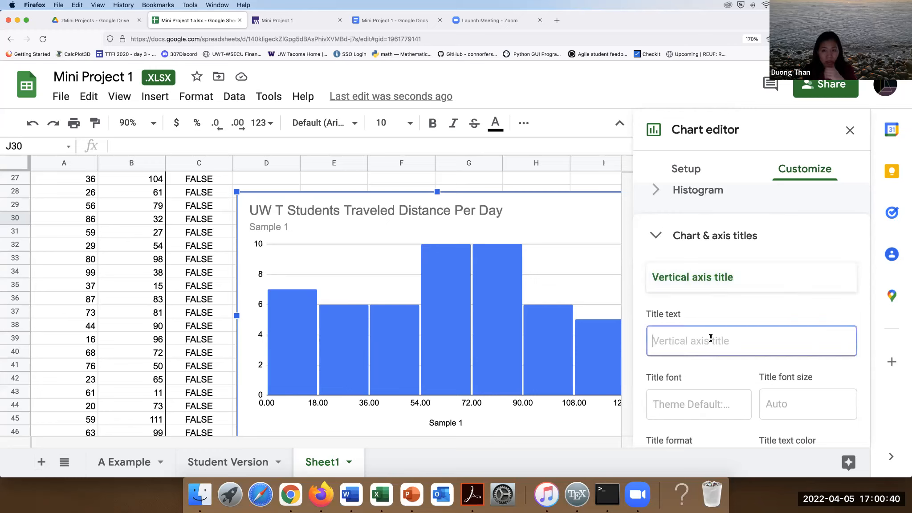
pyautogui.write('Frequ')
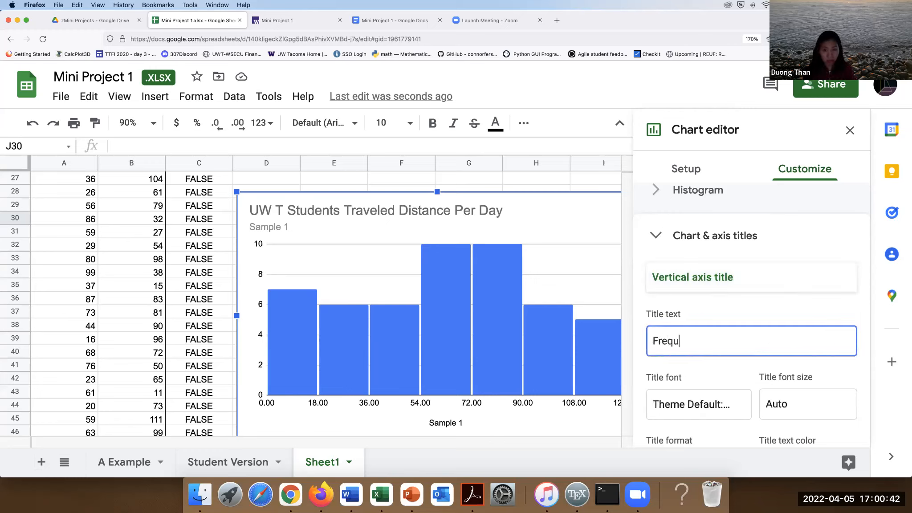
pyautogui.write('ency')
pyautogui.click(711, 393)
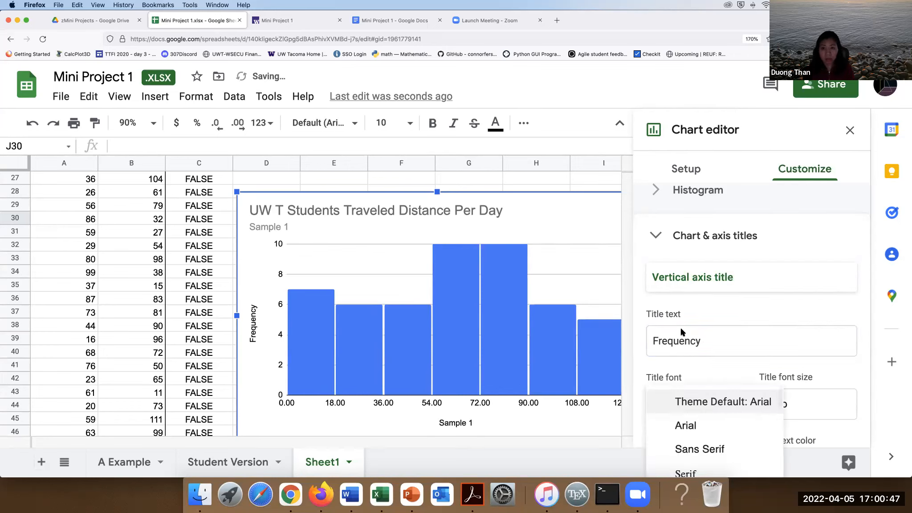
pyautogui.click(706, 301)
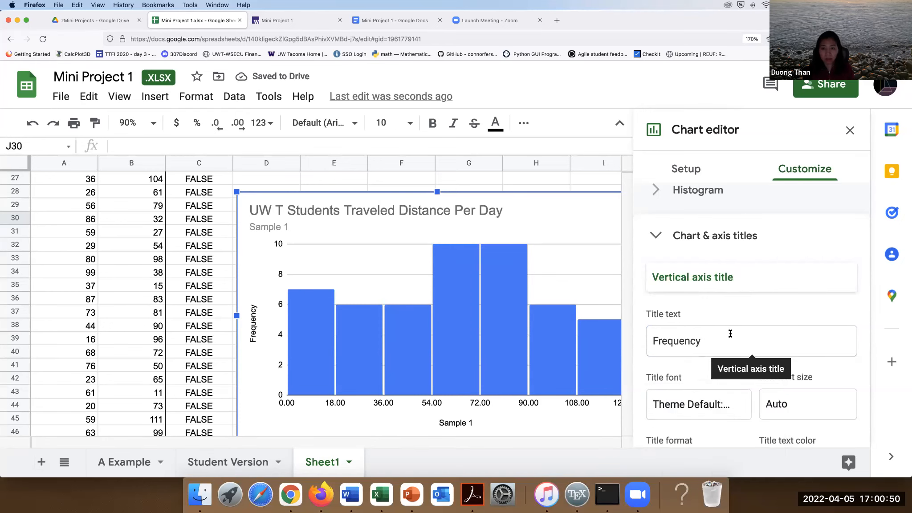
# Examine the histogram's horizontal axis settings, including the minimum, maximum and label slant options.
pyautogui.scroll(-5, 730, 334)
pyautogui.scroll(3, 730, 336)
pyautogui.click(712, 307)
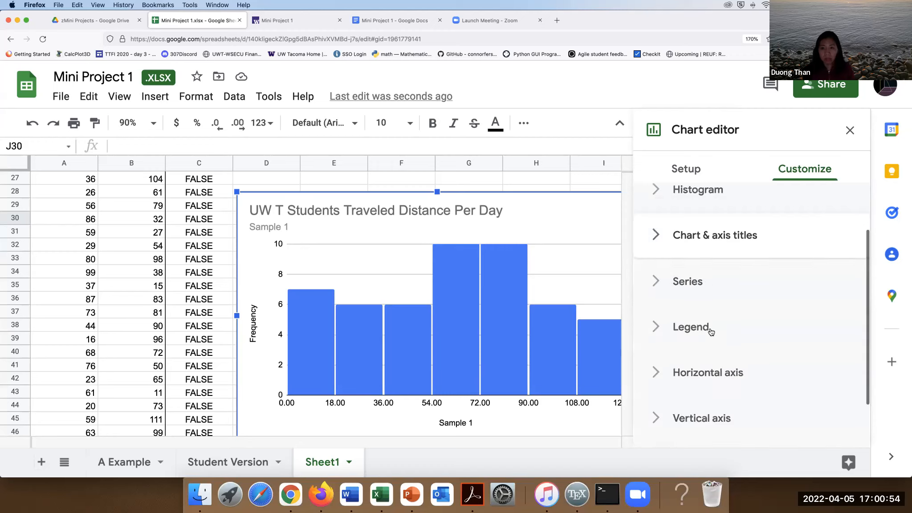
pyautogui.scroll(-2, 708, 327)
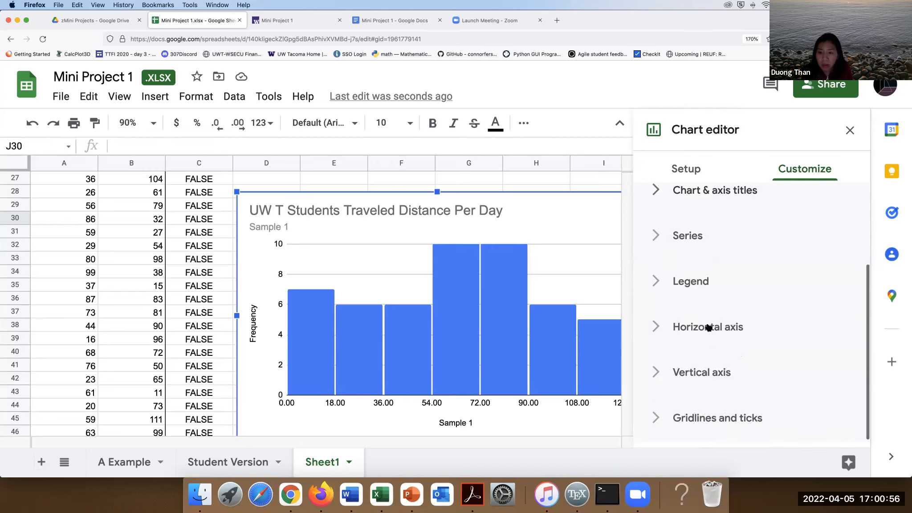
pyautogui.click(653, 315)
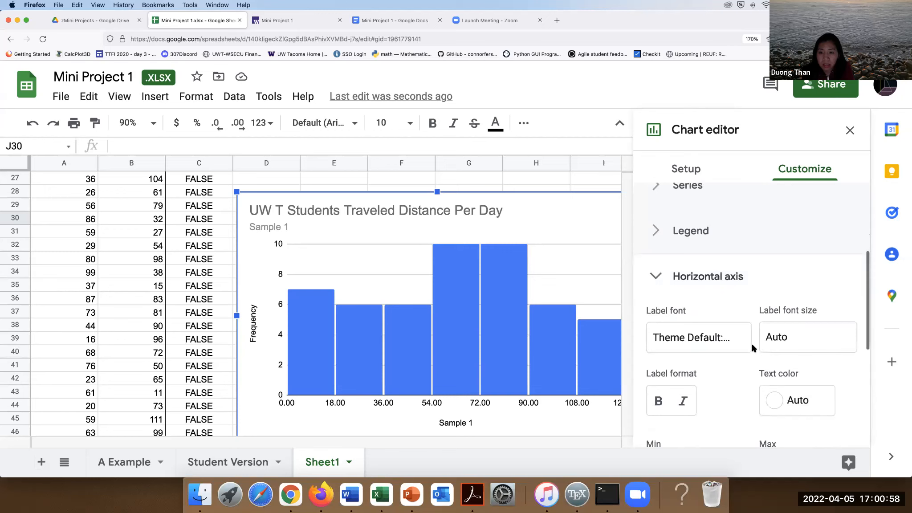
pyautogui.scroll(-3, 752, 347)
pyautogui.scroll(-1, 730, 343)
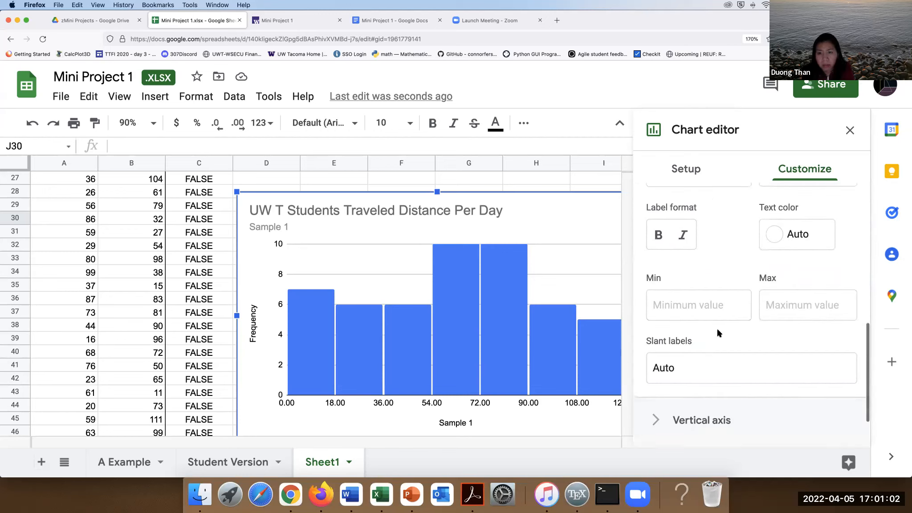
pyautogui.scroll(-1, 718, 333)
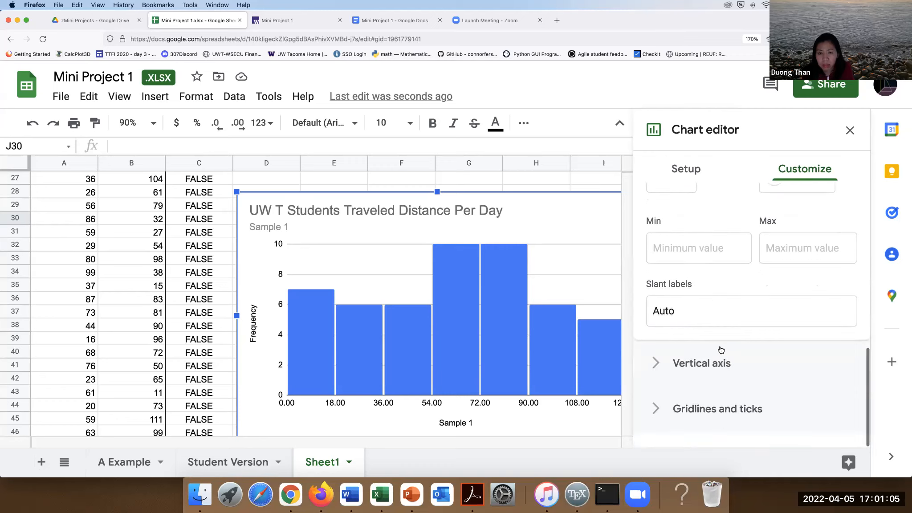
pyautogui.click(700, 333)
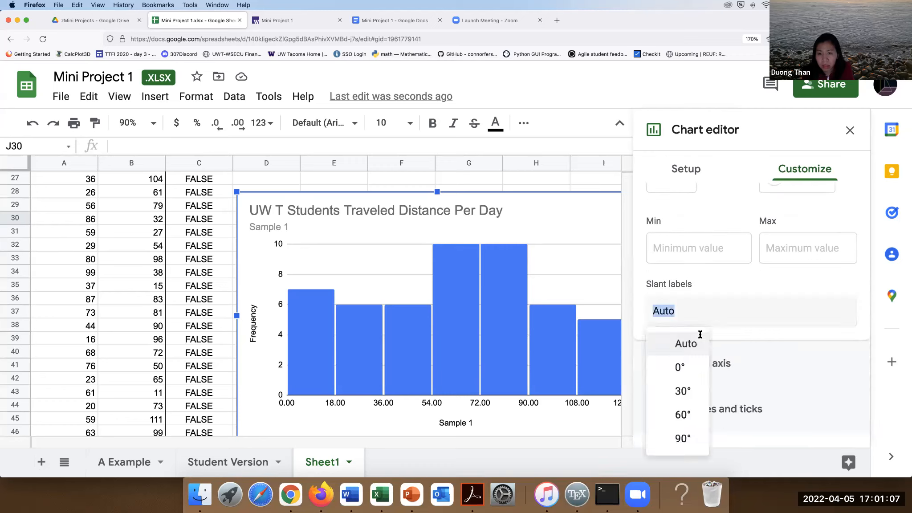
pyautogui.click(708, 293)
pyautogui.scroll(5, 661, 312)
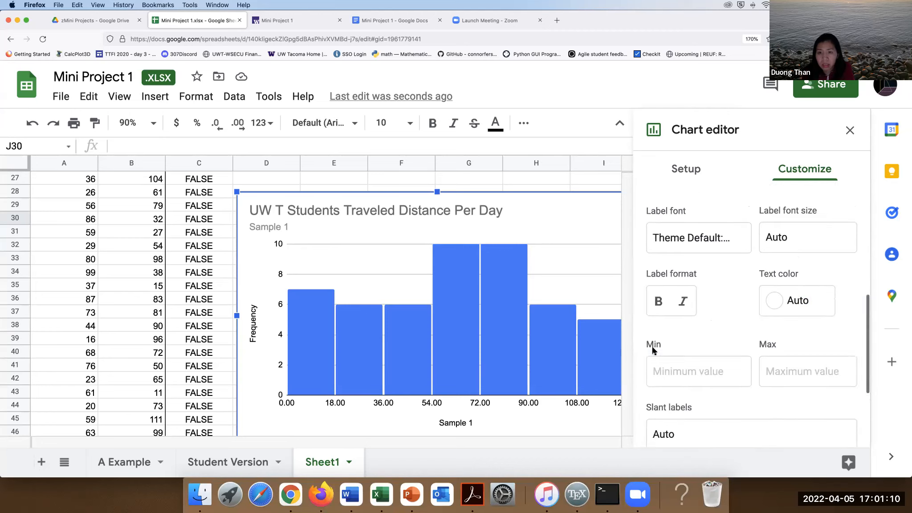
pyautogui.click(661, 289)
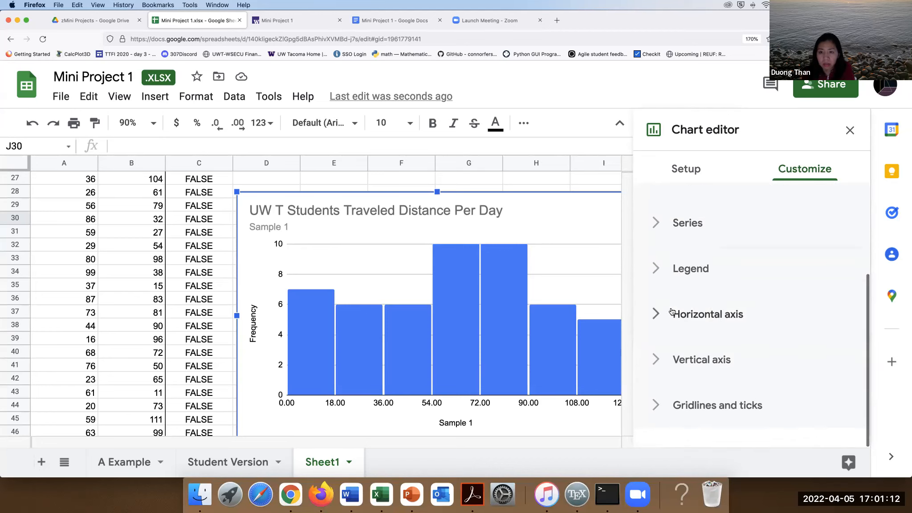
# Examine the histogram's vertical axis settings, including the scale factor option, and close the chart editor.
pyautogui.click(661, 361)
pyautogui.scroll(-5, 704, 380)
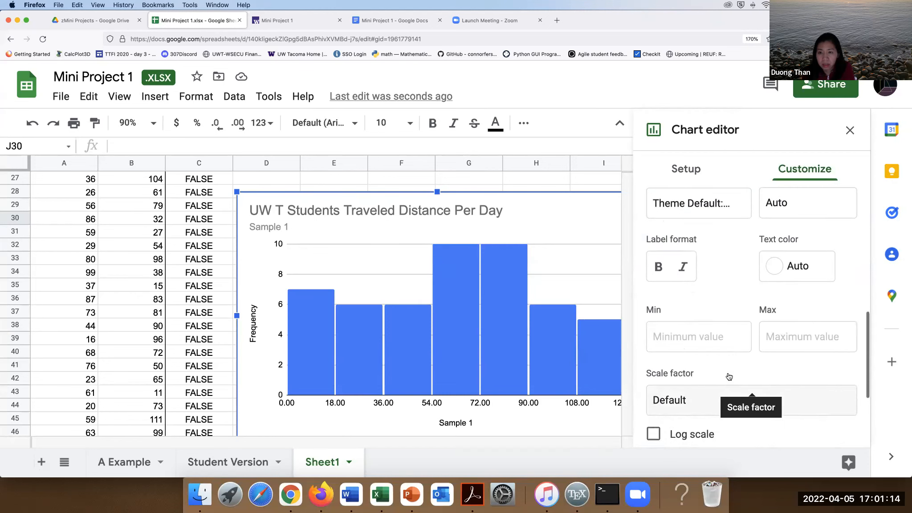
pyautogui.scroll(-2, 695, 377)
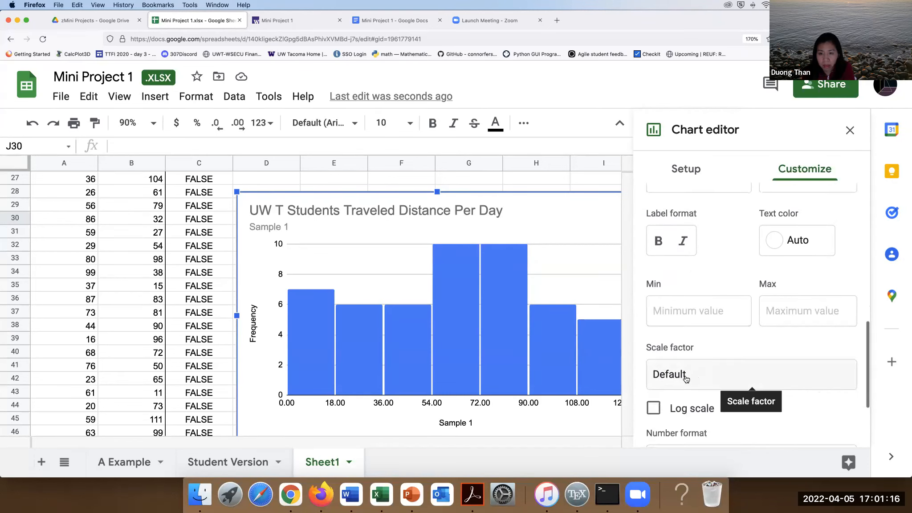
pyautogui.scroll(-1, 702, 372)
pyautogui.scroll(6, 705, 370)
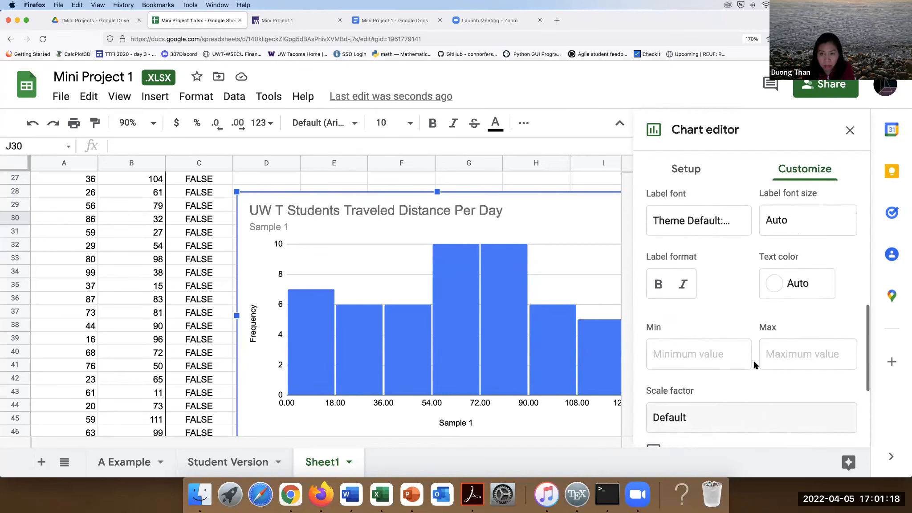
pyautogui.scroll(2, 694, 392)
pyautogui.scroll(-2, 670, 427)
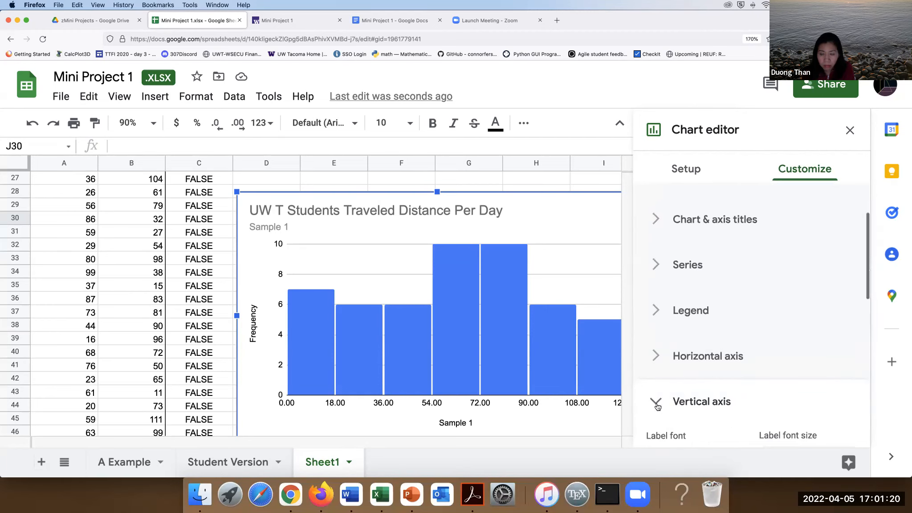
pyautogui.click(656, 403)
pyautogui.scroll(-2, 676, 407)
pyautogui.scroll(3, 686, 410)
pyautogui.scroll(-1, 666, 342)
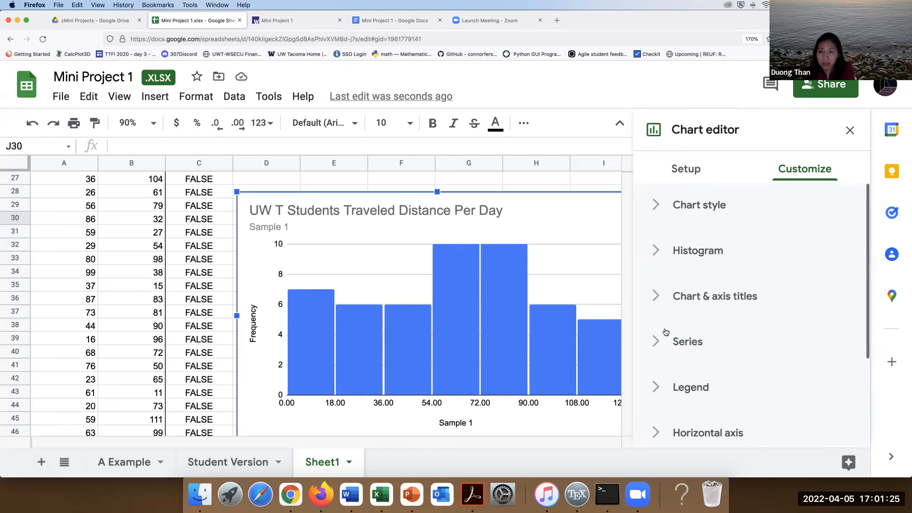
pyautogui.click(849, 130)
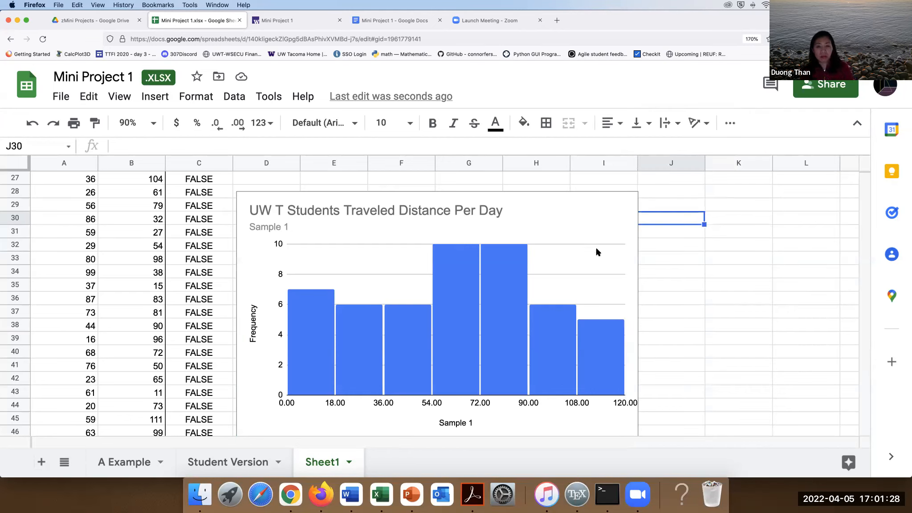
# Shift the histogram slightly so its edge lines up with the start of column D, and deselect it.
pyautogui.scroll(3, 693, 270)
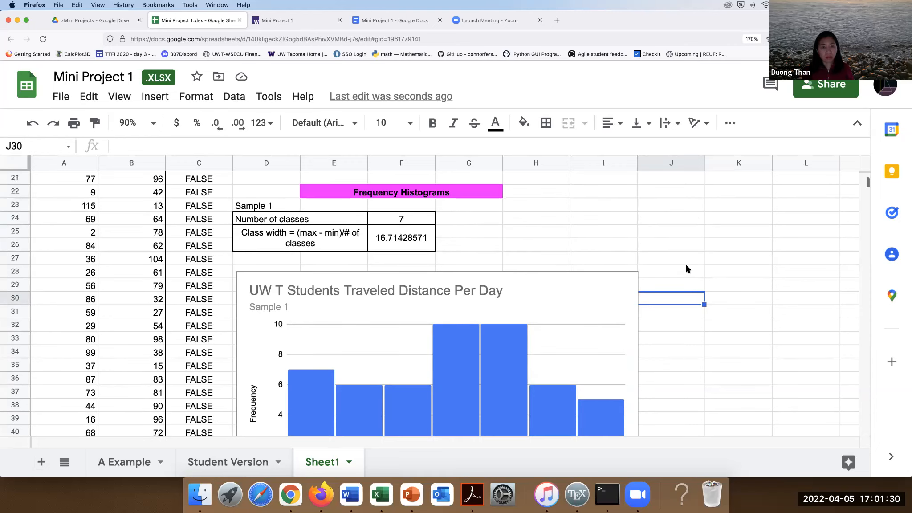
pyautogui.scroll(-1, 657, 287)
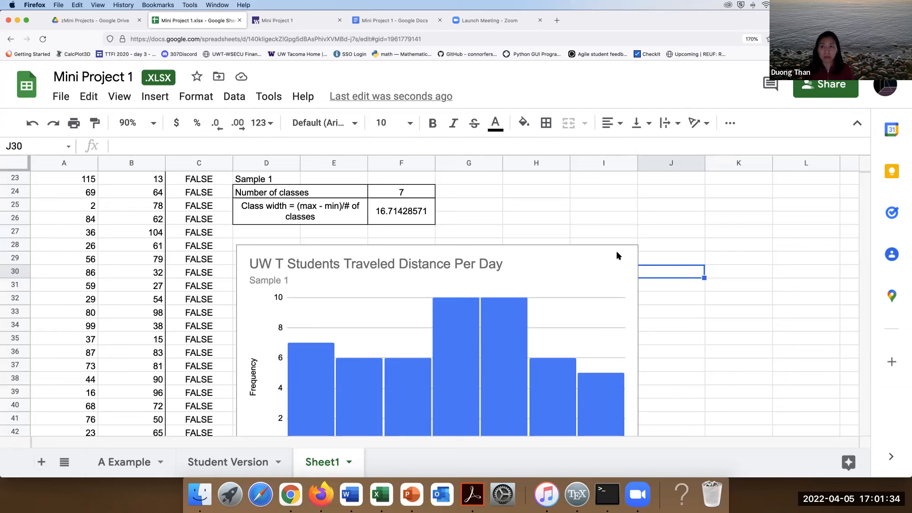
pyautogui.click(570, 257)
pyautogui.click(585, 216)
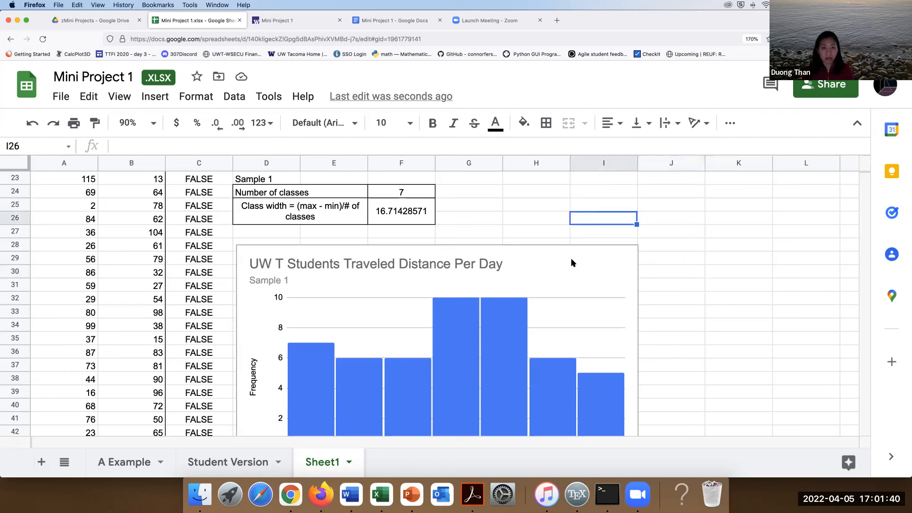
pyautogui.click(520, 260)
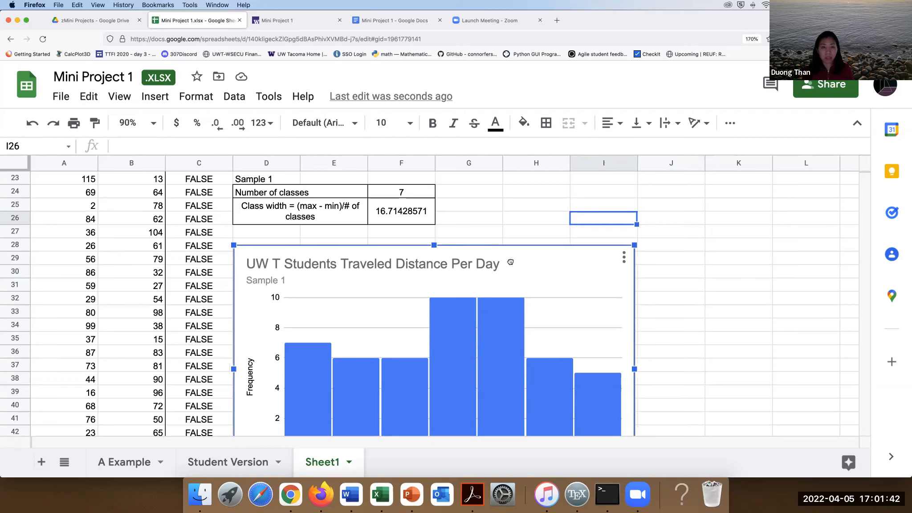
pyautogui.scroll(5, 529, 258)
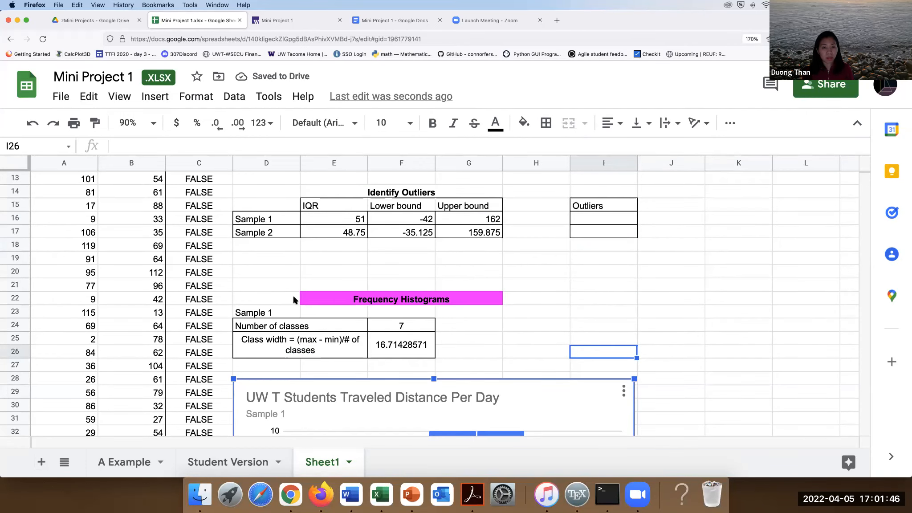
pyautogui.click(532, 357)
pyautogui.click(619, 350)
pyautogui.click(606, 336)
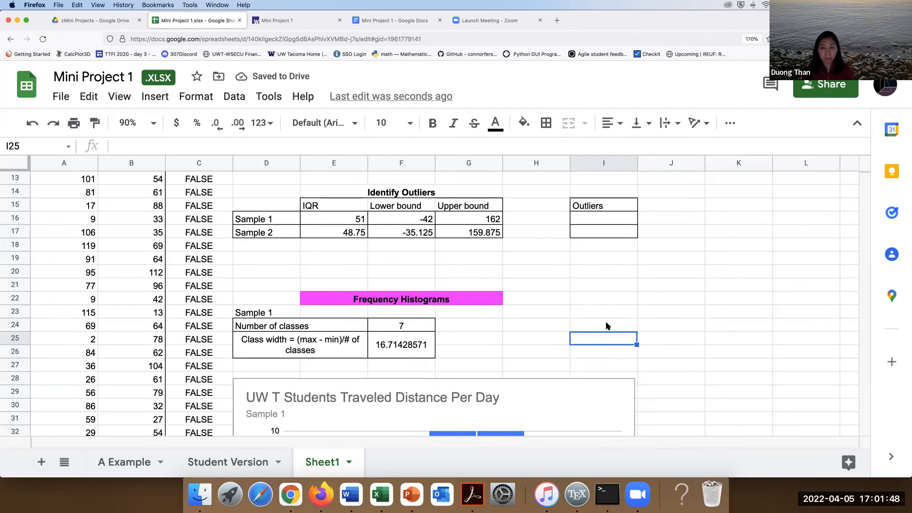
pyautogui.click(607, 325)
# Change the label in cell D23 under Frequency Histograms to "Sample 2".
pyautogui.click(269, 313)
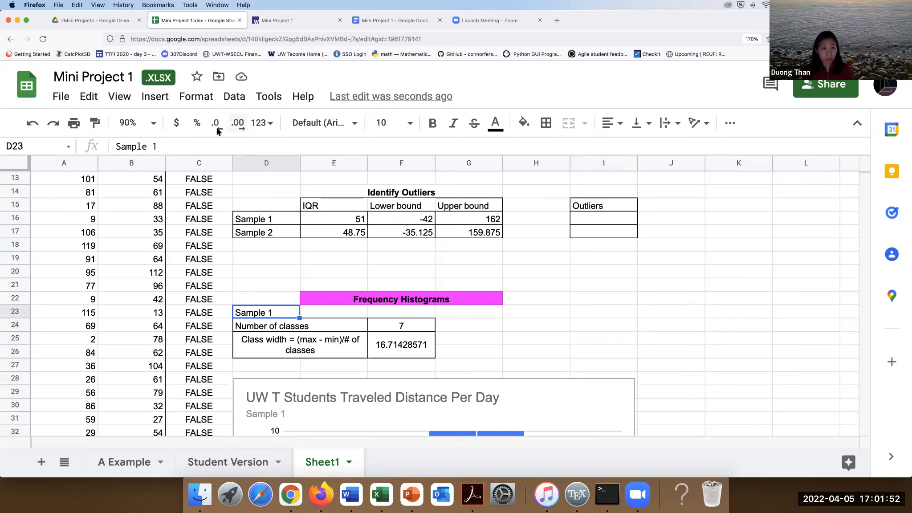
pyautogui.click(157, 147)
pyautogui.press('BackSpace')
pyautogui.write('2')
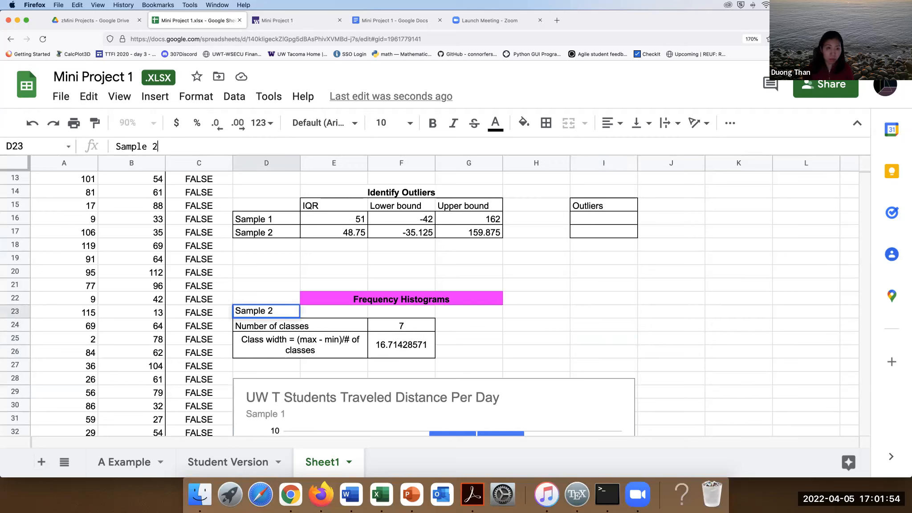
pyautogui.click(374, 342)
# Change the class width formula in F25 to =(H8-E8)/F24 so it uses Sample 2's maximum and minimum.
pyautogui.click(389, 328)
pyautogui.click(316, 343)
pyautogui.click(397, 346)
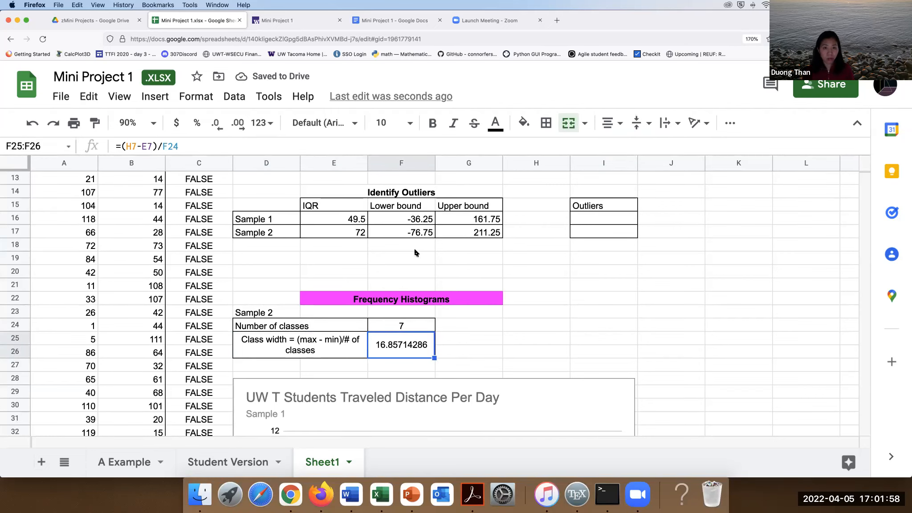
pyautogui.scroll(3, 391, 249)
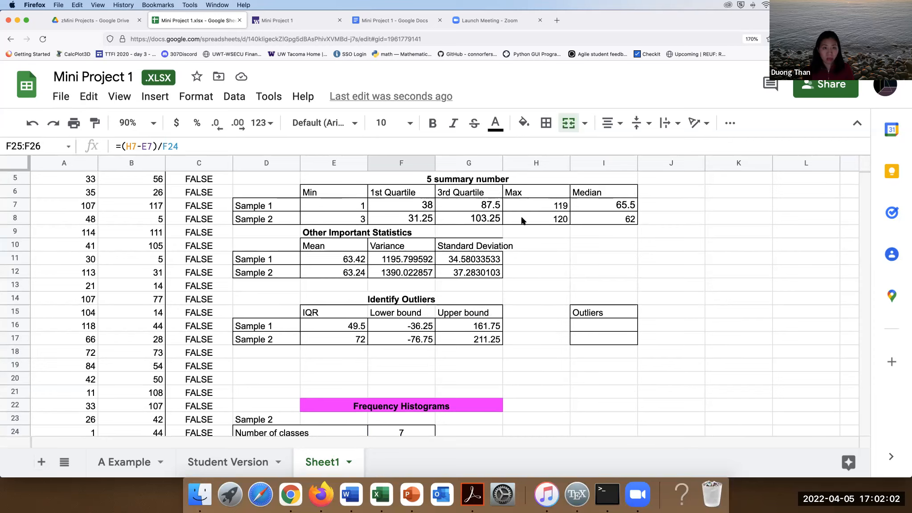
pyautogui.write('H')
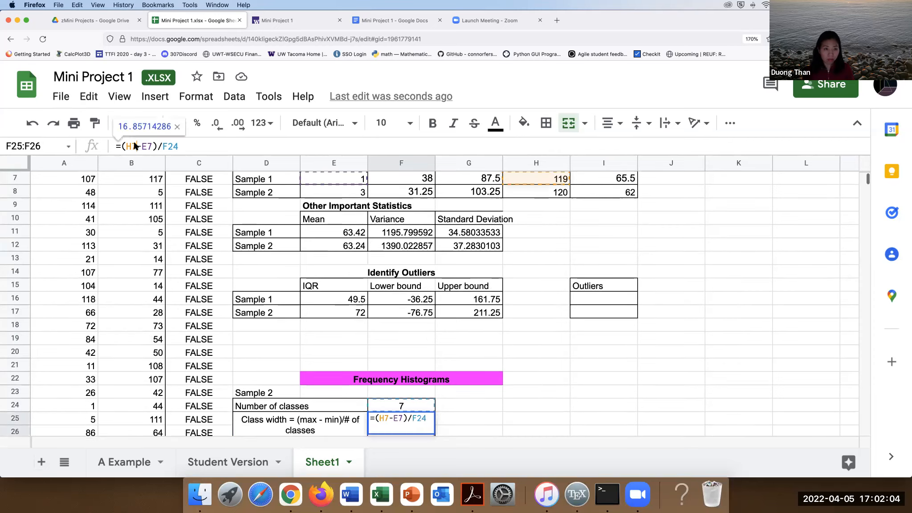
pyautogui.press('BackSpace')
pyautogui.write('8')
pyautogui.press('Right')
pyautogui.press('Right')
pyautogui.press('Right')
pyautogui.press('BackSpace')
pyautogui.write('8')
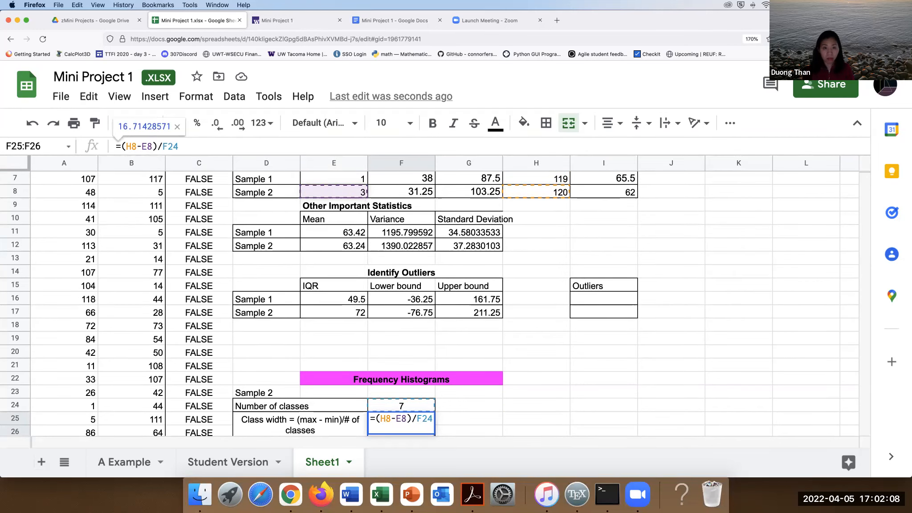
pyautogui.press('Return')
pyautogui.click(446, 404)
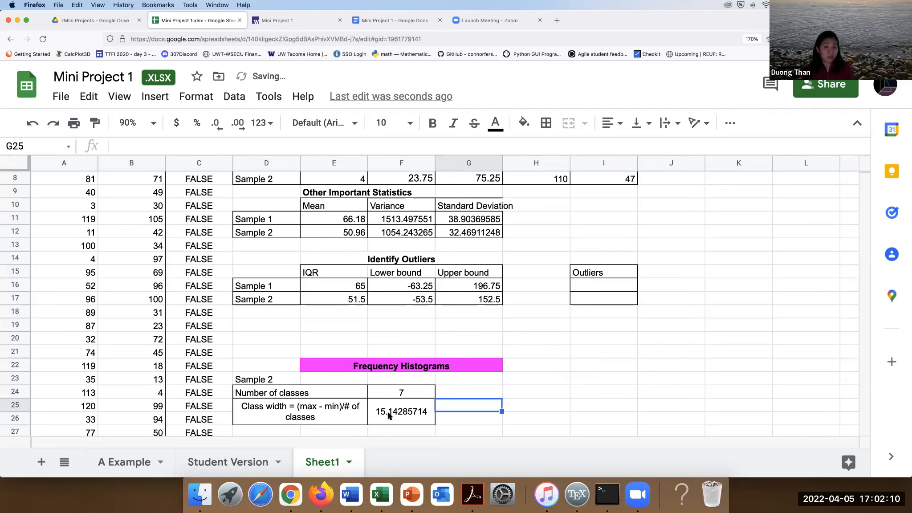
pyautogui.click(388, 415)
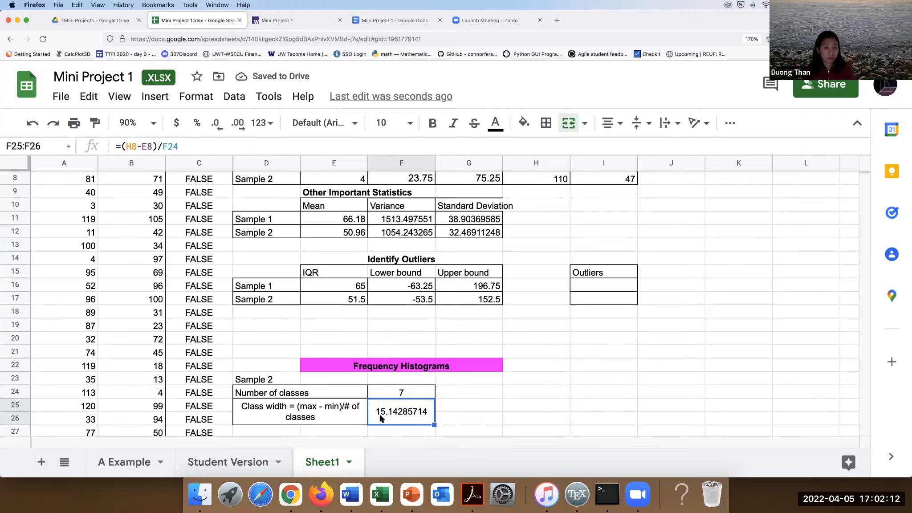
pyautogui.scroll(-5, 487, 408)
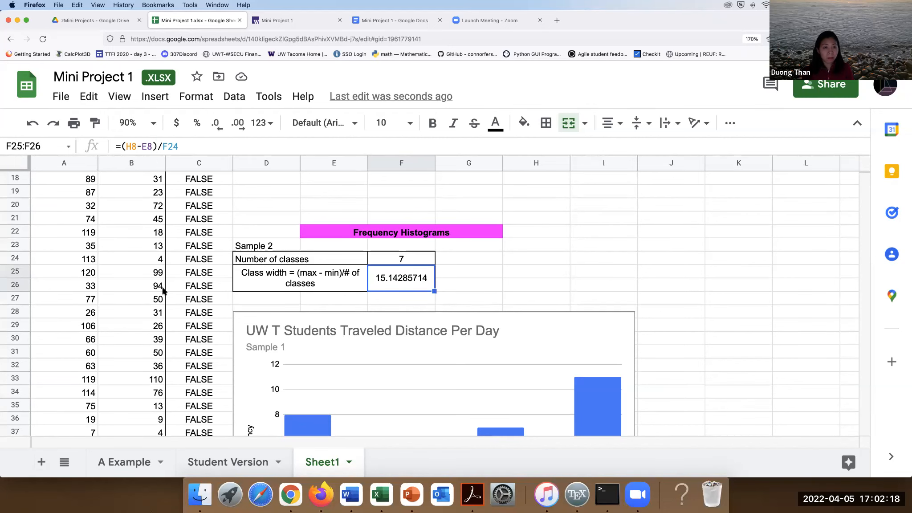
# Insert a histogram chart of the Sample 2 data in B5:B54 and shift it to overlap the lower part of Sample 1's chart.
pyautogui.scroll(7, 163, 290)
pyautogui.click(144, 237)
pyautogui.click(137, 206)
pyautogui.hotkey('shift', 'Down')
pyautogui.hotkey('shift', 'Down')
pyautogui.hotkey('shift', 'Down')
pyautogui.hotkey('shift', 'Down')
pyautogui.hotkey('shift', 'Down')
pyautogui.hotkey('shift', 'Down')
pyautogui.hotkey('shift', 'Down')
pyautogui.hotkey('shift', 'Down')
pyautogui.hotkey('shift', 'Down')
pyautogui.hotkey('shift', 'Down')
pyautogui.hotkey('shift', 'Down')
pyautogui.hotkey('shift', 'Down')
pyautogui.hotkey('shift', 'Down')
pyautogui.hotkey('shift', 'Down')
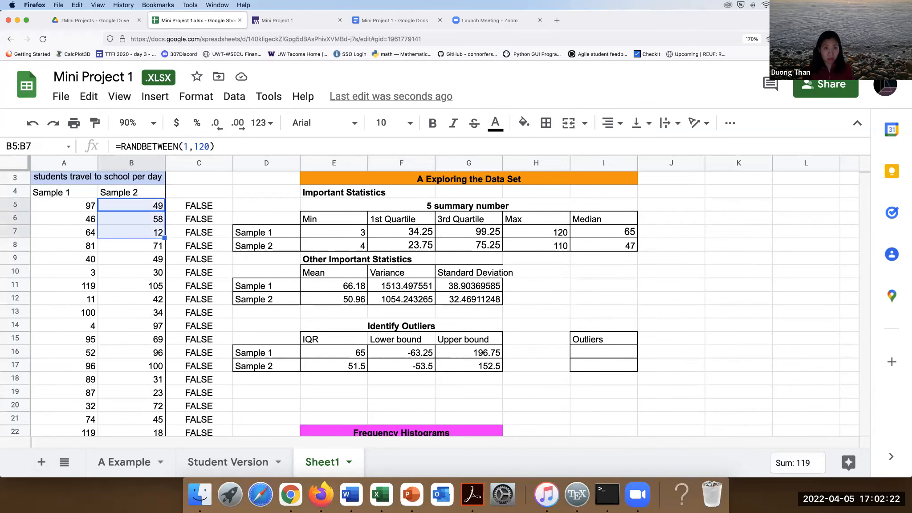
pyautogui.hotkey('shift', 'Down')
pyautogui.hotkey('shift', 'Down')
pyautogui.hotkey('shift', 'Down')
pyautogui.hotkey('shift', 'Down')
pyautogui.hotkey('shift', 'Down')
pyautogui.hotkey('shift', 'Down')
pyautogui.hotkey('shift', 'Down')
pyautogui.hotkey('shift', 'Down')
pyautogui.hotkey('shift', 'Down')
pyautogui.hotkey('shift', 'Down')
pyautogui.hotkey('shift', 'Down')
pyautogui.hotkey('shift', 'Down')
pyautogui.hotkey('shift', 'Down')
pyautogui.hotkey('shift', 'Down')
pyautogui.hotkey('shift', 'Down')
pyautogui.hotkey('shift', 'Down')
pyautogui.hotkey('shift', 'Down')
pyautogui.hotkey('shift', 'Down')
pyautogui.hotkey('shift', 'Down')
pyautogui.hotkey('shift', 'Down')
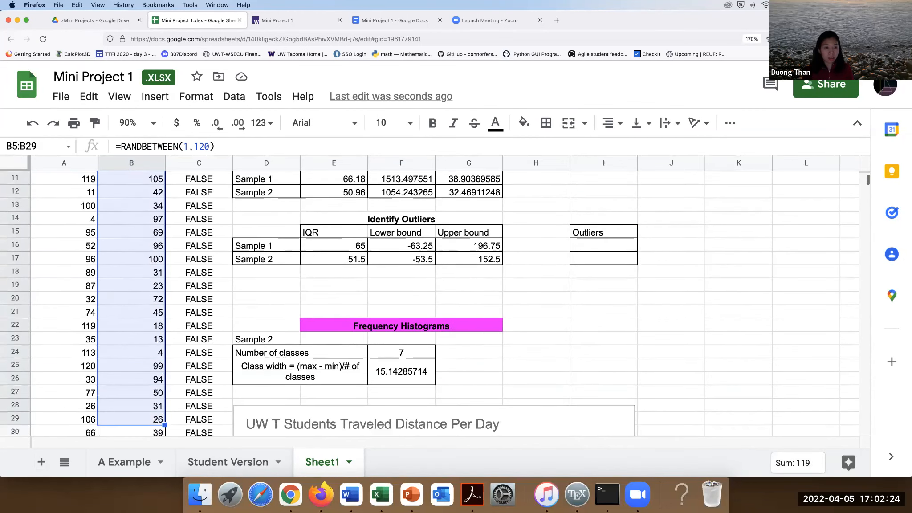
pyautogui.hotkey('shift', 'Down')
pyautogui.hotkey('shift', 'Down')
pyautogui.hotkey('shift', 'Down')
pyautogui.hotkey('shift', 'Down')
pyautogui.hotkey('shift', 'Down')
pyautogui.hotkey('shift', 'Down')
pyautogui.hotkey('shift', 'Down')
pyautogui.hotkey('shift', 'Down')
pyautogui.hotkey('shift', 'Down')
pyautogui.hotkey('shift', 'Down')
pyautogui.hotkey('shift', 'Down')
pyautogui.hotkey('shift', 'Down')
pyautogui.hotkey('shift', 'Down')
pyautogui.hotkey('shift', 'Down')
pyautogui.hotkey('shift', 'Down')
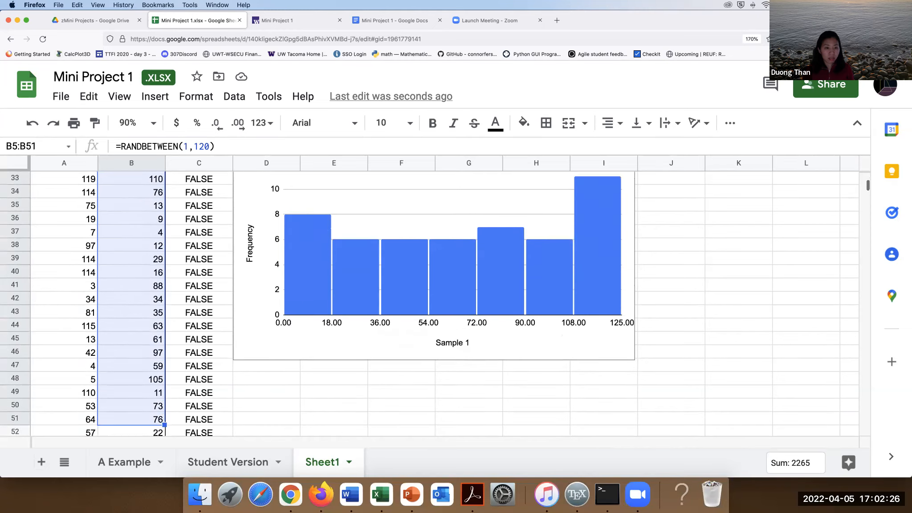
pyautogui.hotkey('shift', 'Up')
pyautogui.hotkey('shift', 'Up')
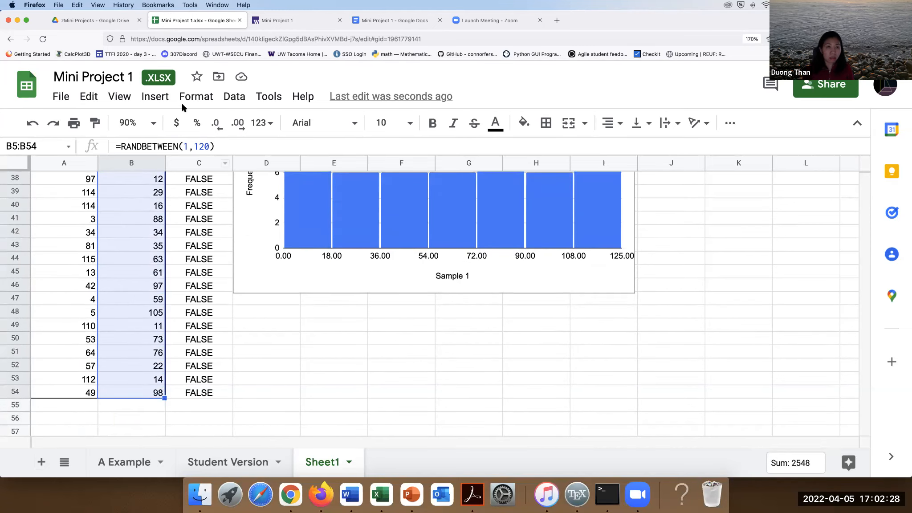
pyautogui.click(155, 96)
pyautogui.click(244, 240)
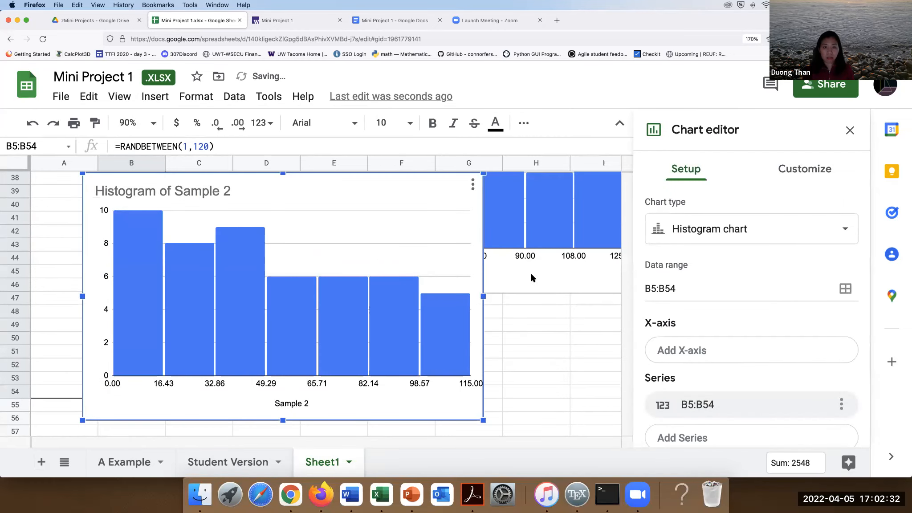
pyautogui.moveTo(419, 259); pyautogui.dragTo(565, 303)
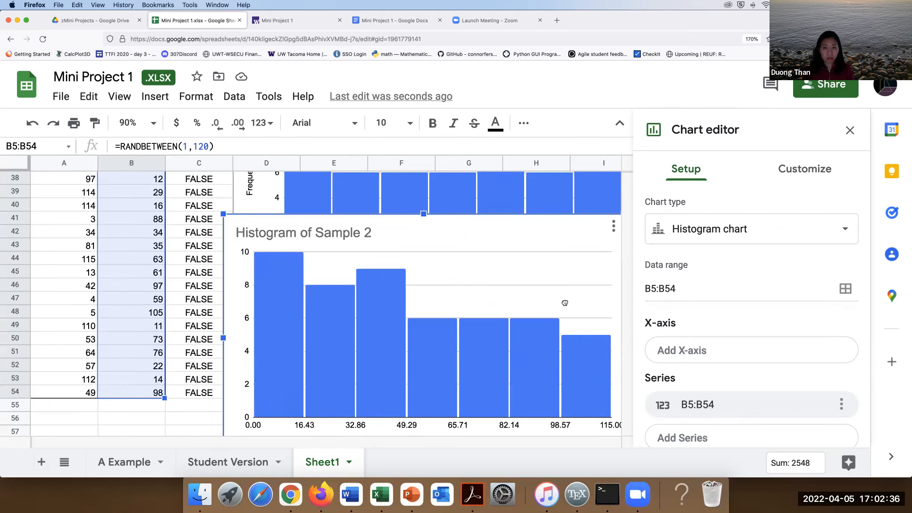
pyautogui.moveTo(482, 275); pyautogui.dragTo(444, 264)
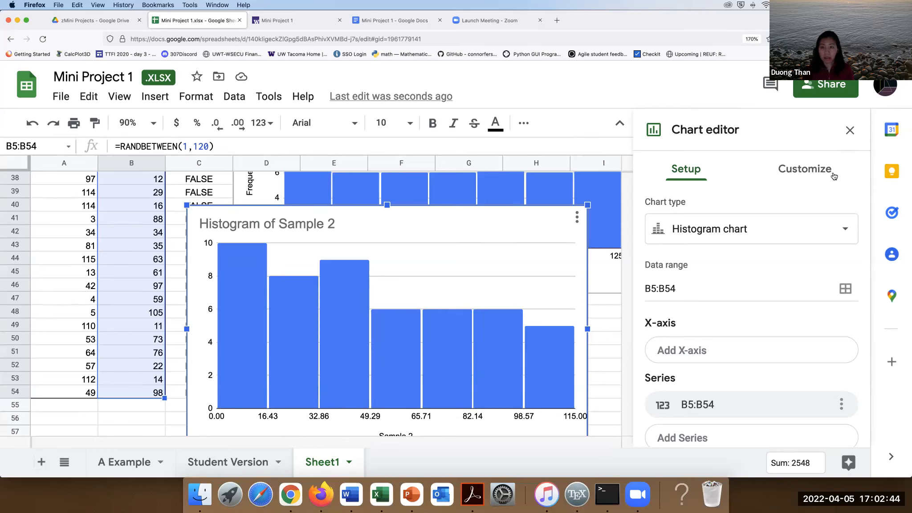
pyautogui.click(805, 169)
pyautogui.click(656, 252)
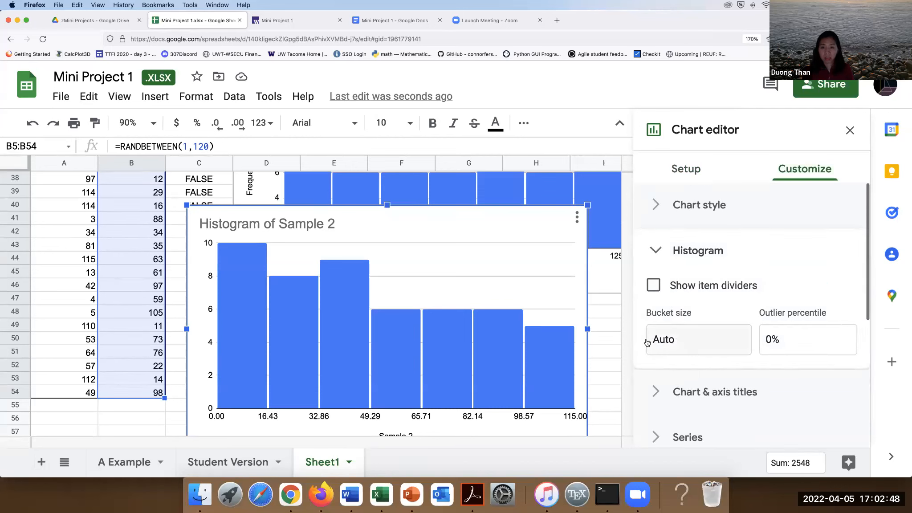
pyautogui.click(849, 131)
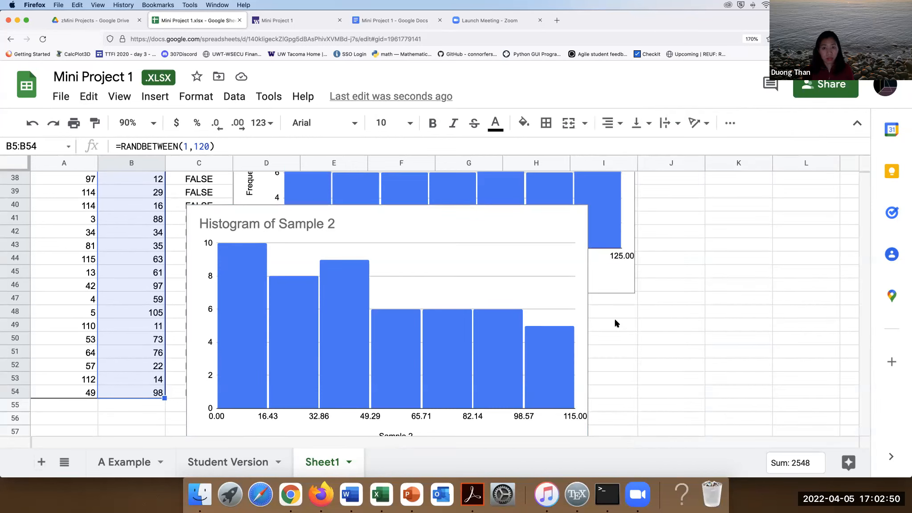
# Move the Sample 2 histogram directly below the Sample 1 chart, with its edge lined up with the start of column D.
pyautogui.click(634, 324)
pyautogui.click(554, 260)
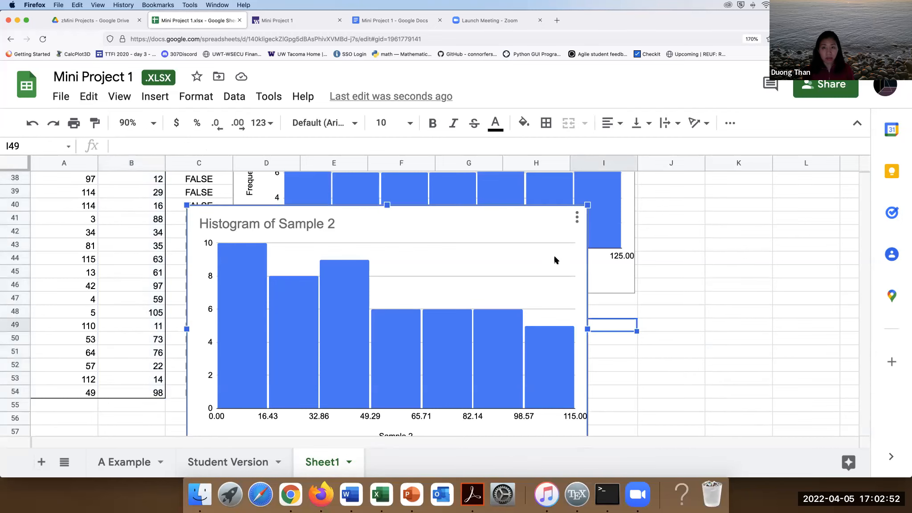
pyautogui.moveTo(553, 242); pyautogui.dragTo(536, 321)
# Check Sample 2's class width in F25 and open the Sample 2 chart's histogram customization settings.
pyautogui.scroll(6, 667, 302)
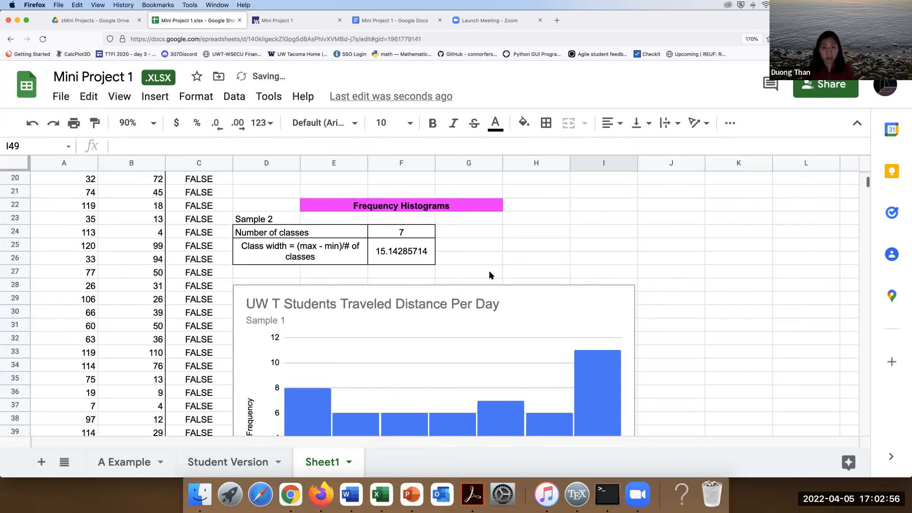
pyautogui.click(400, 262)
pyautogui.scroll(-8, 461, 265)
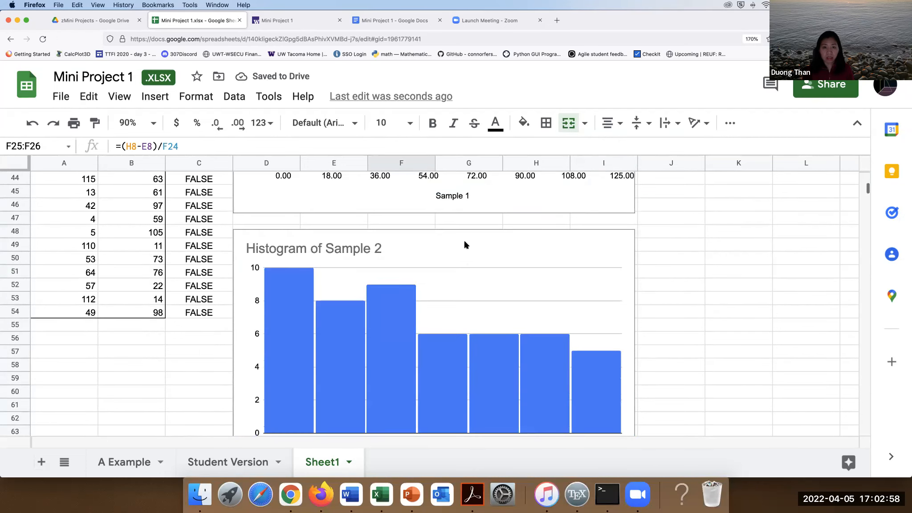
pyautogui.scroll(-1, 467, 255)
pyautogui.click(623, 218)
pyautogui.click(624, 215)
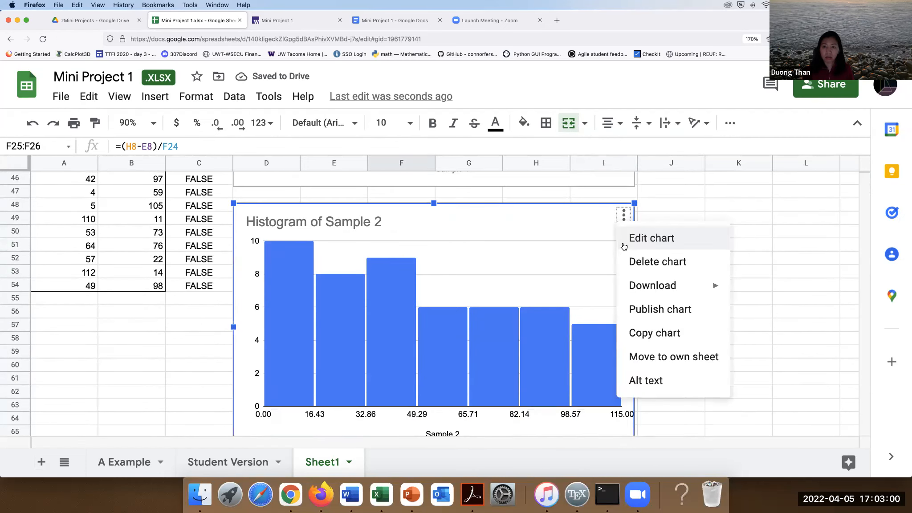
pyautogui.scroll(9, 579, 266)
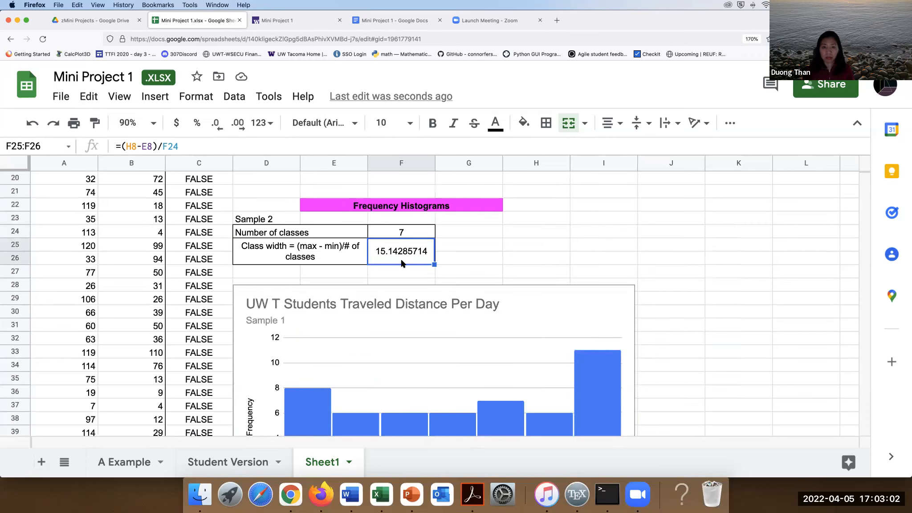
pyautogui.scroll(-9, 401, 263)
pyautogui.click(601, 224)
pyautogui.click(623, 189)
pyautogui.click(641, 211)
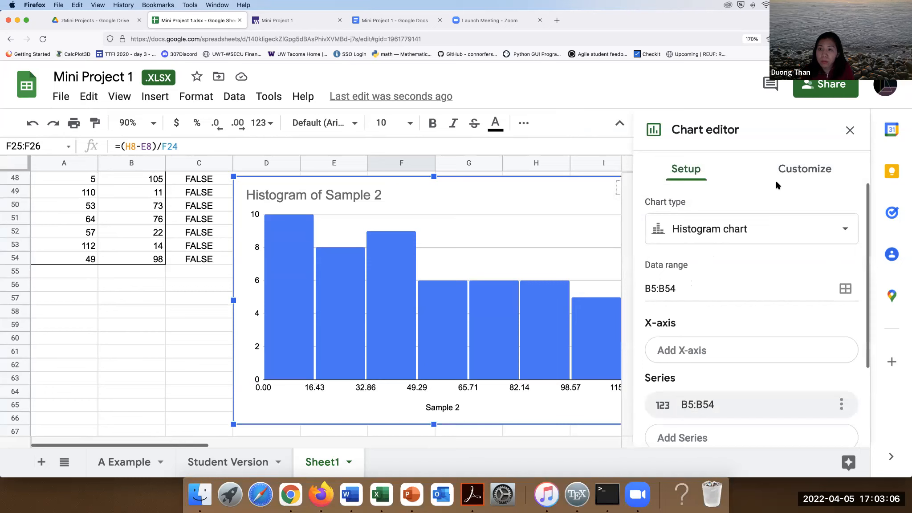
pyautogui.click(785, 176)
pyautogui.click(655, 250)
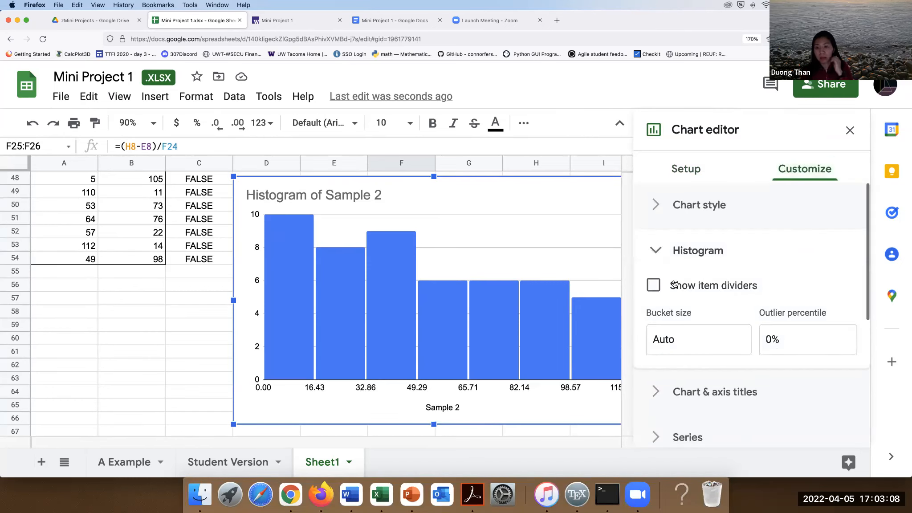
# Try a bucket size of 16 for the Sample 2 histogram.
pyautogui.click(701, 343)
pyautogui.write('16')
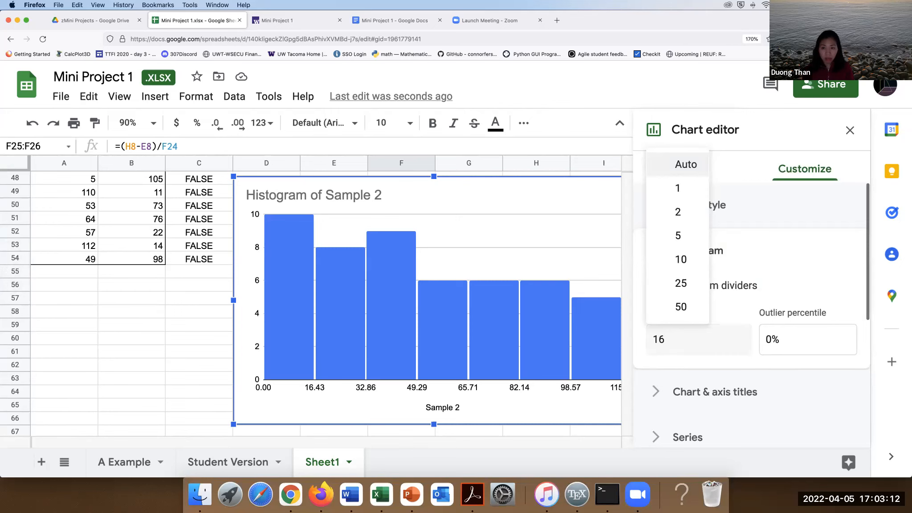
pyautogui.press('Return')
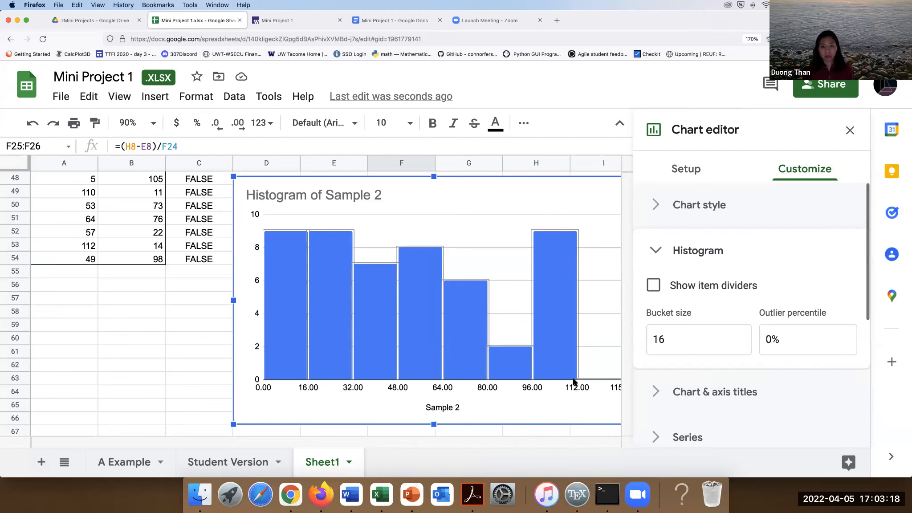
pyautogui.click(592, 374)
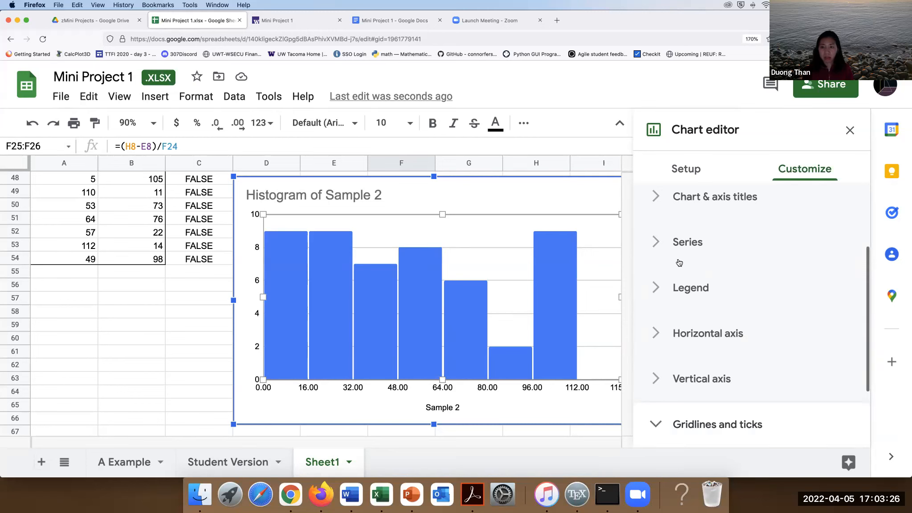
# Set the Sample 2 histogram's bucket size to 17 and close the chart editor.
pyautogui.scroll(3, 665, 262)
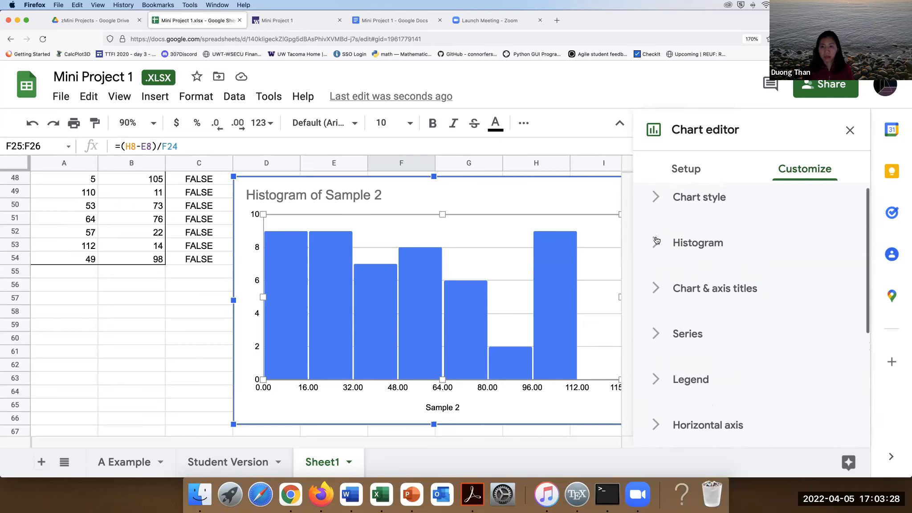
pyautogui.click(656, 241)
pyautogui.click(666, 331)
pyautogui.press('BackSpace')
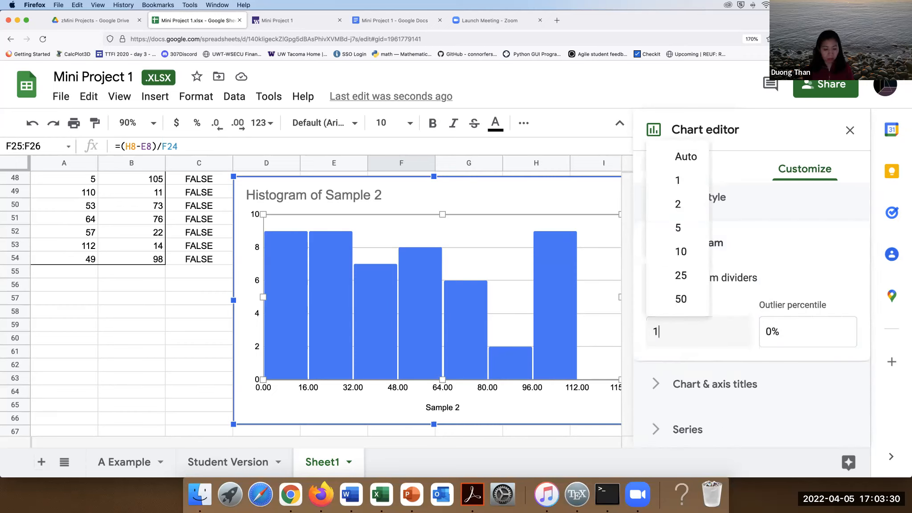
pyautogui.write('7')
pyautogui.press('Return')
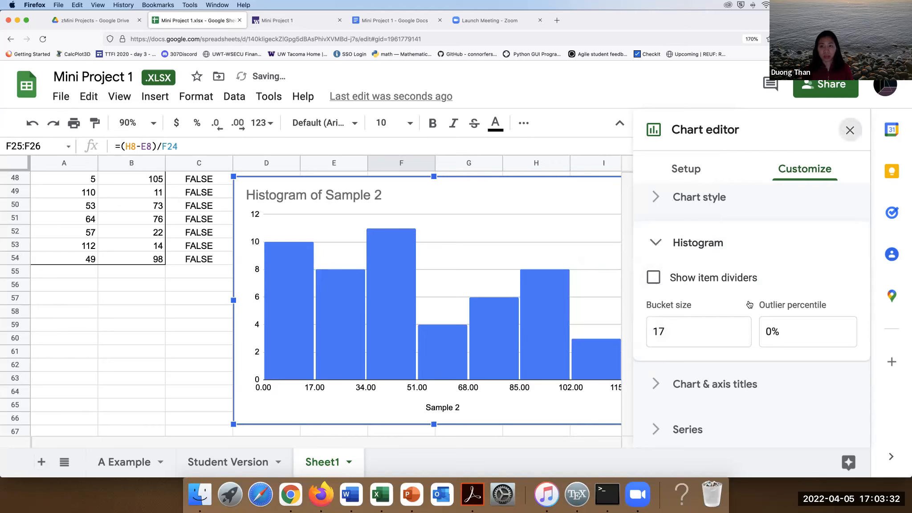
pyautogui.click(850, 130)
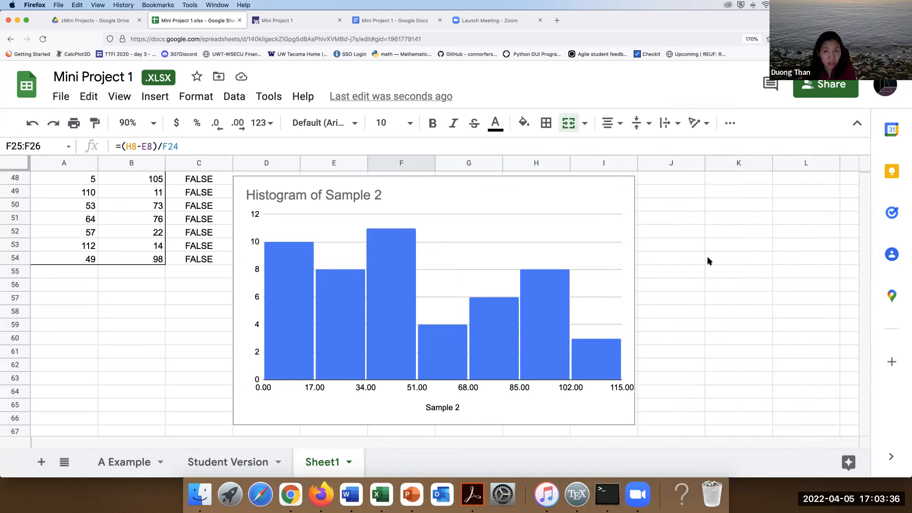
# Move the Sample 2 histogram beside the Sample 1 chart, with their upper edges level at row 28.
pyautogui.scroll(3, 538, 283)
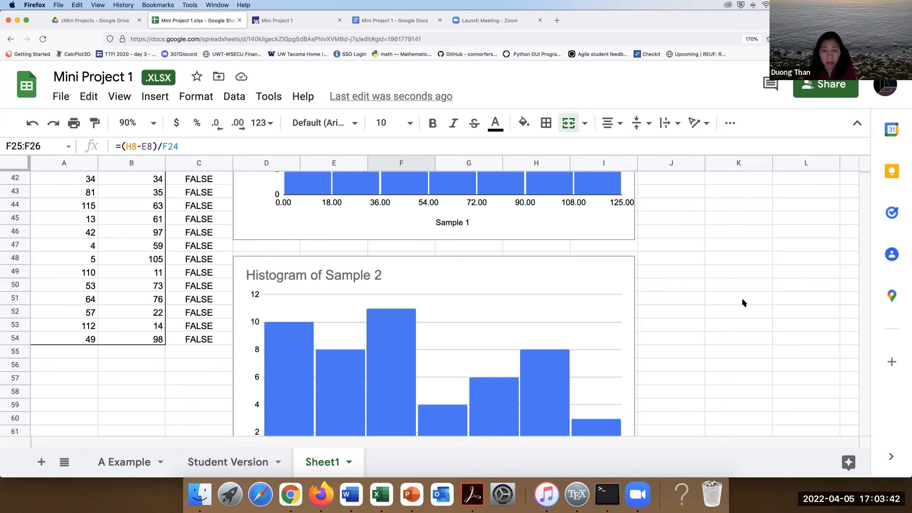
pyautogui.click(592, 279)
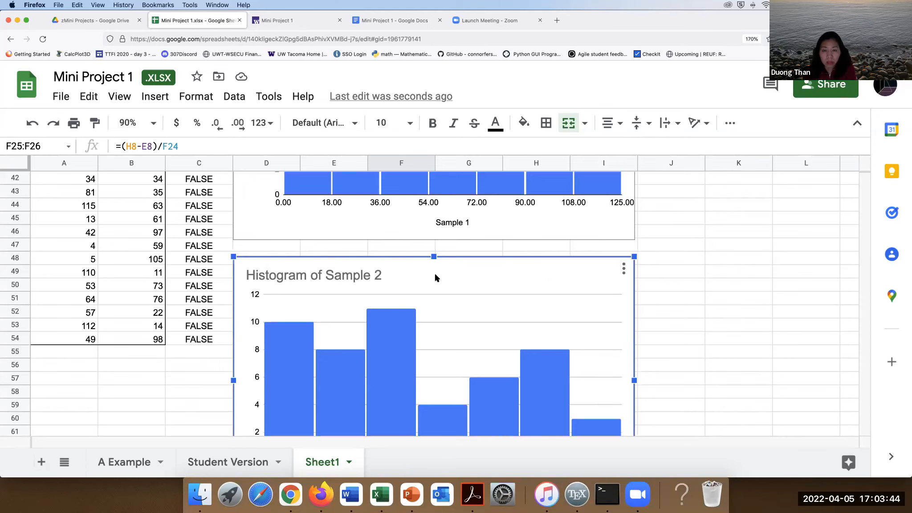
pyautogui.moveTo(410, 274); pyautogui.dragTo(772, 203)
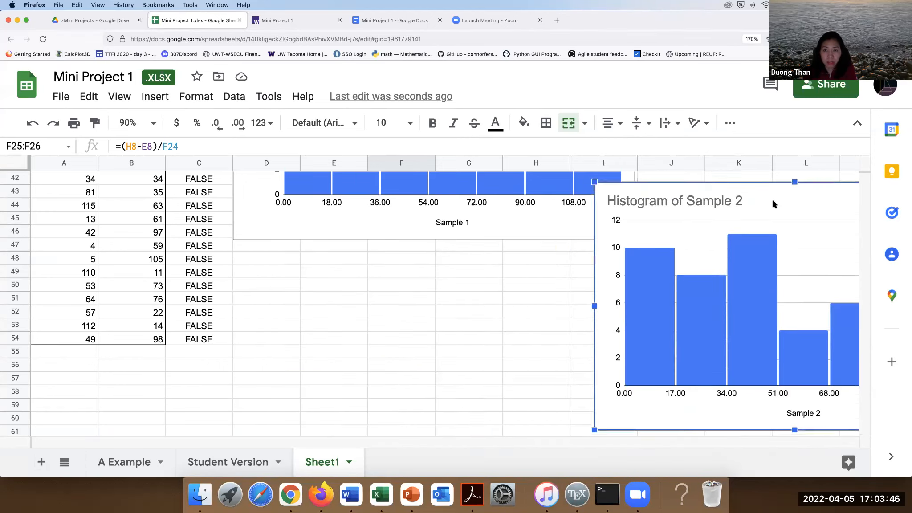
pyautogui.scroll(6, 397, 315)
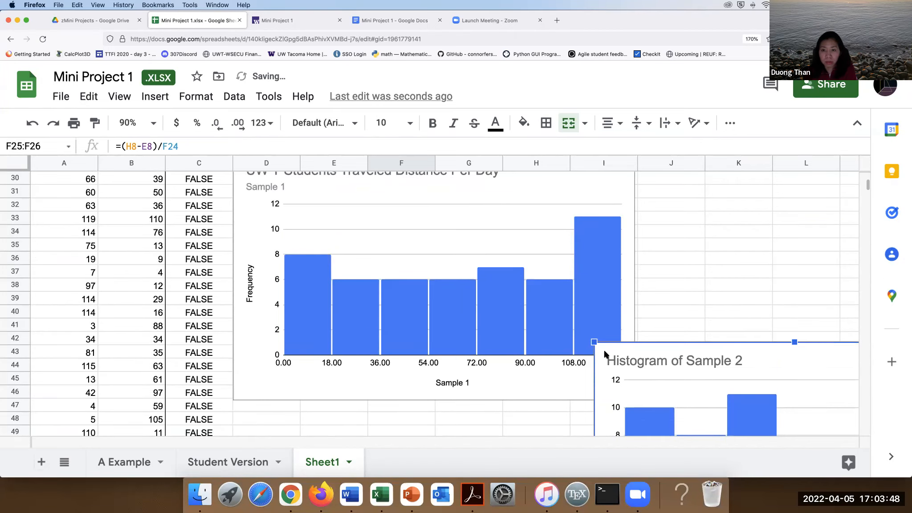
pyautogui.moveTo(774, 366); pyautogui.dragTo(835, 200)
pyautogui.scroll(2, 597, 327)
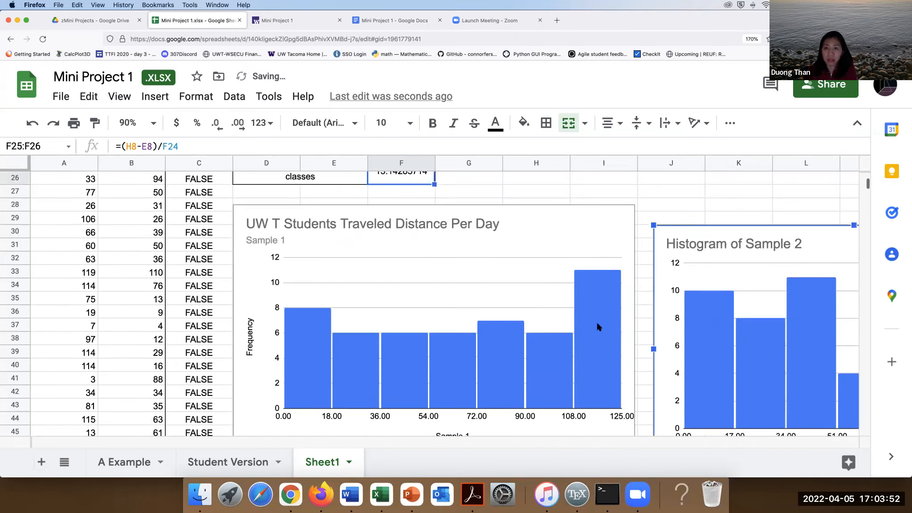
pyautogui.scroll(1, 597, 327)
pyautogui.moveTo(827, 257); pyautogui.dragTo(825, 243)
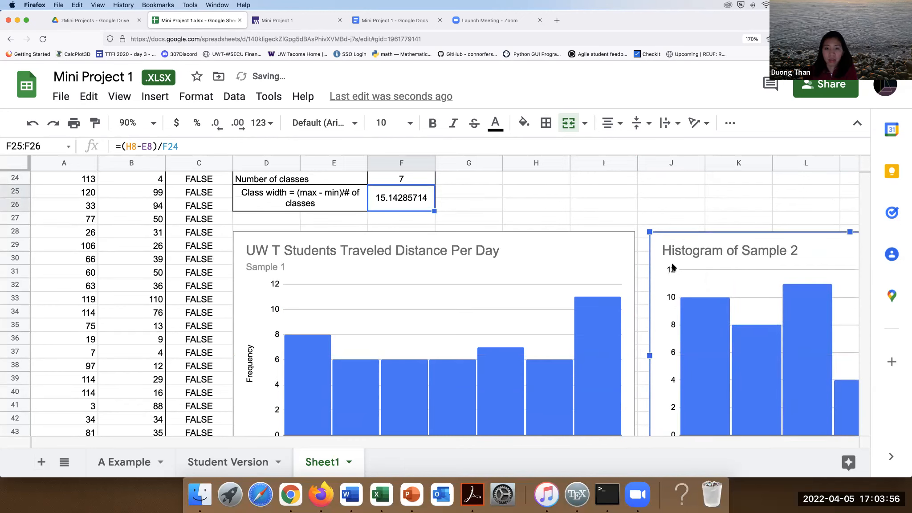
# Shrink the Sample 1 histogram proportionally and realign its upper corner with the start of column D at row 28.
pyautogui.click(624, 285)
pyautogui.moveTo(634, 232); pyautogui.dragTo(554, 282)
pyautogui.moveTo(491, 267); pyautogui.dragTo(490, 266)
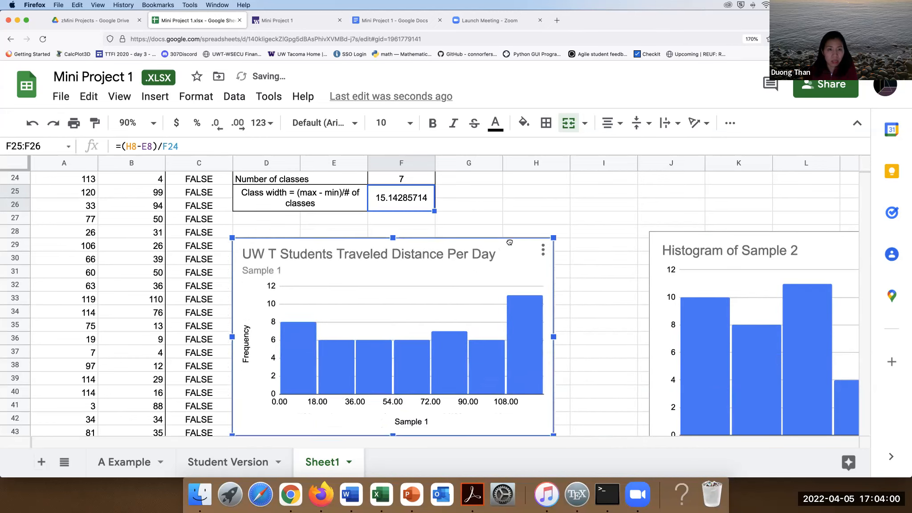
# Shrink the Sample 2 histogram to match Sample 1's size, place it right beside that chart at row 28, and deselect it.
pyautogui.click(693, 286)
pyautogui.moveTo(823, 252); pyautogui.dragTo(748, 252)
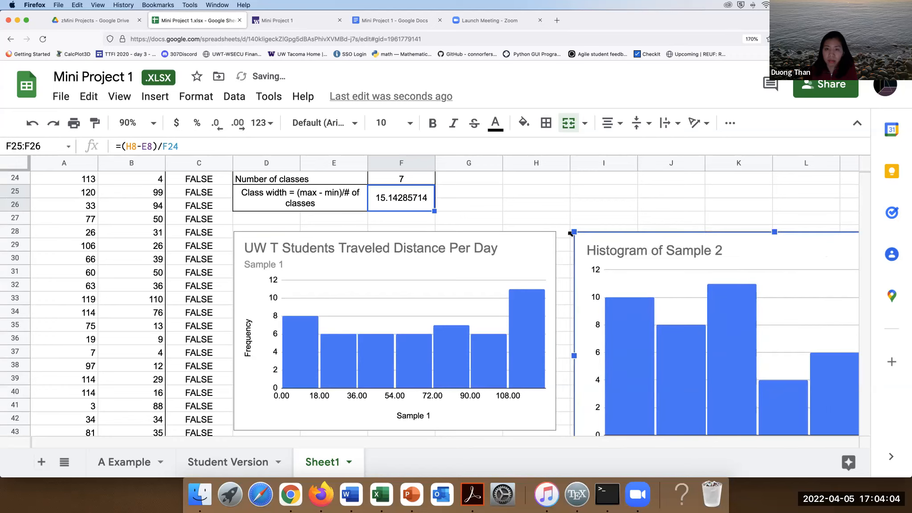
pyautogui.moveTo(575, 233); pyautogui.dragTo(648, 277)
pyautogui.moveTo(826, 293); pyautogui.dragTo(747, 248)
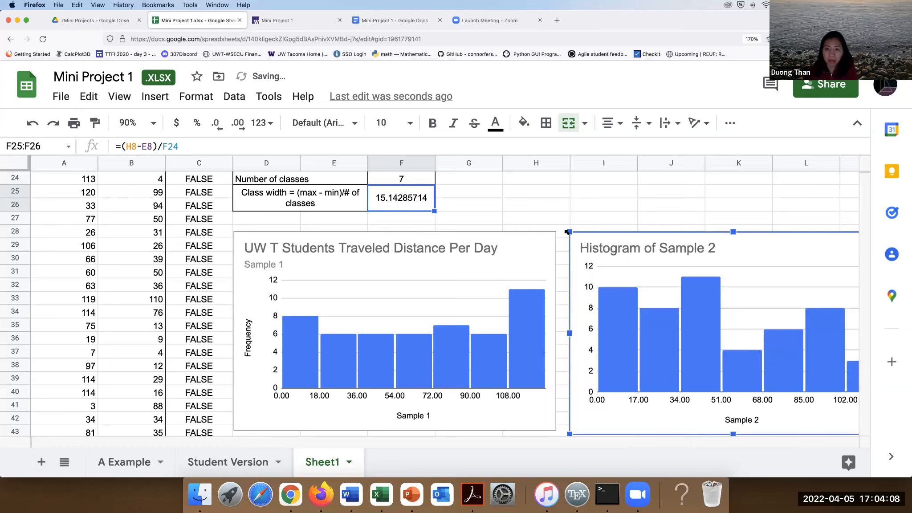
pyautogui.moveTo(567, 231); pyautogui.dragTo(574, 236)
pyautogui.moveTo(749, 270); pyautogui.dragTo(741, 262)
pyautogui.click(647, 218)
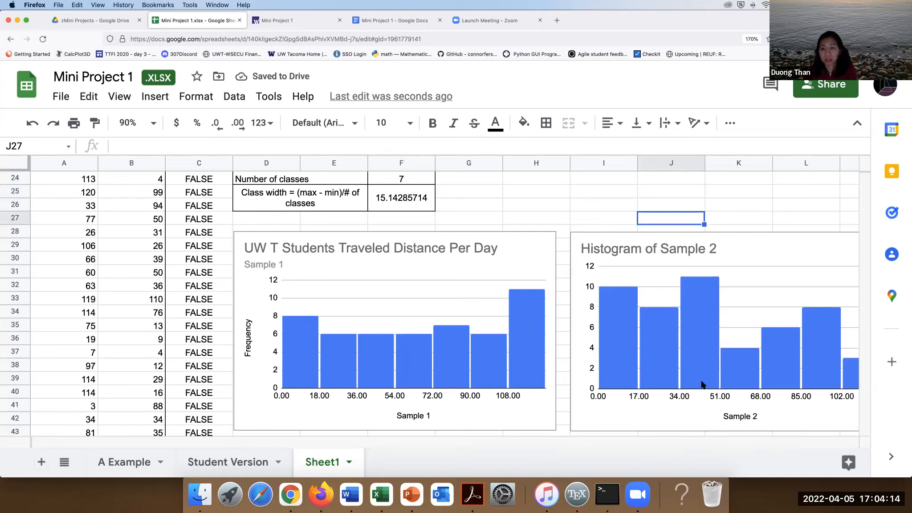
pyautogui.click(581, 418)
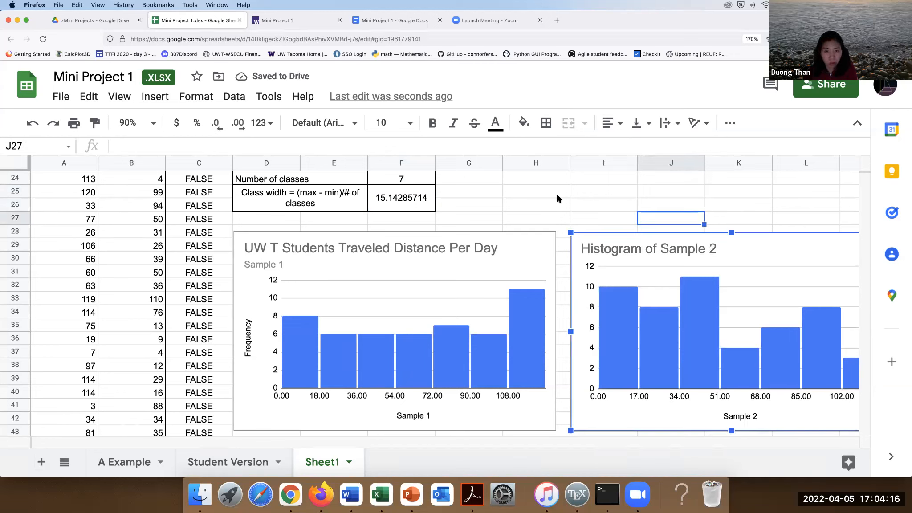
pyautogui.click(549, 208)
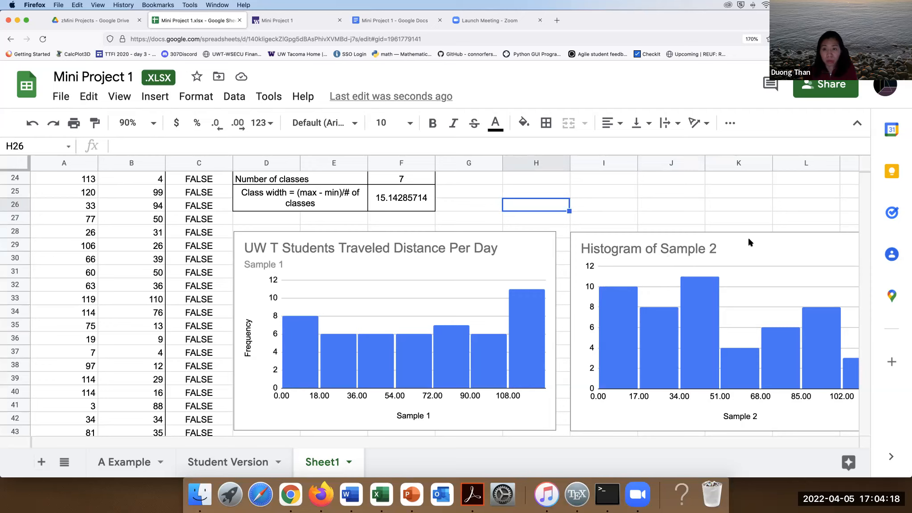
# Nudge the Sample 2 histogram closer to the Sample 1 chart, with their upper edges level at row 28.
pyautogui.click(738, 242)
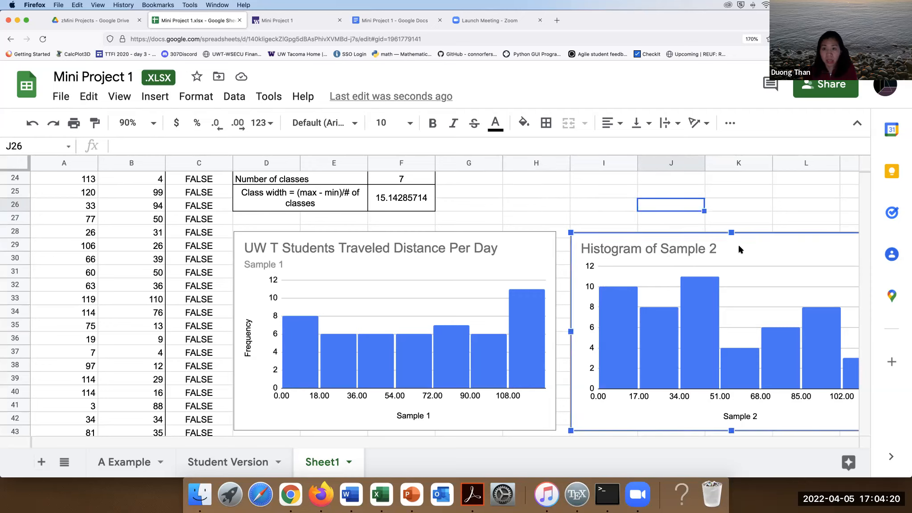
pyautogui.moveTo(737, 249); pyautogui.dragTo(723, 249)
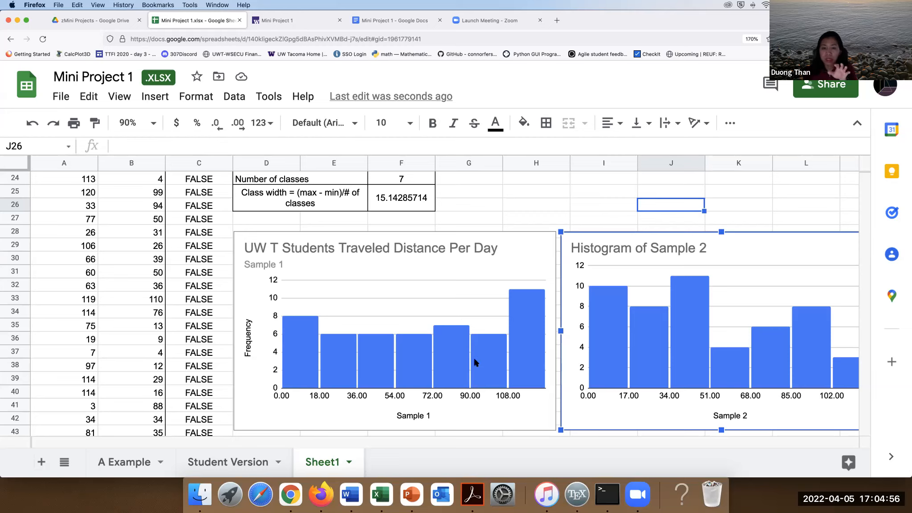
pyautogui.moveTo(751, 340)
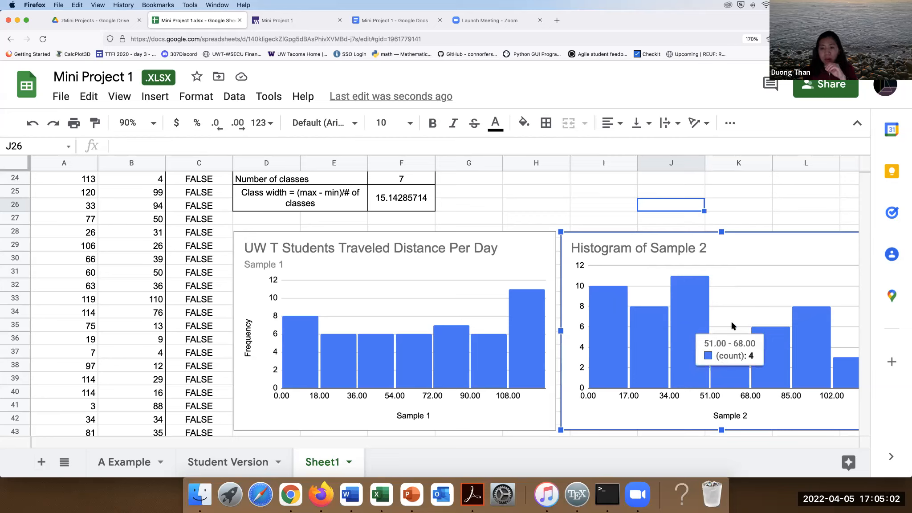
# Shrink the Sample 1 histogram so it spans columns D to H, and move it back up to row 28.
pyautogui.click(544, 240)
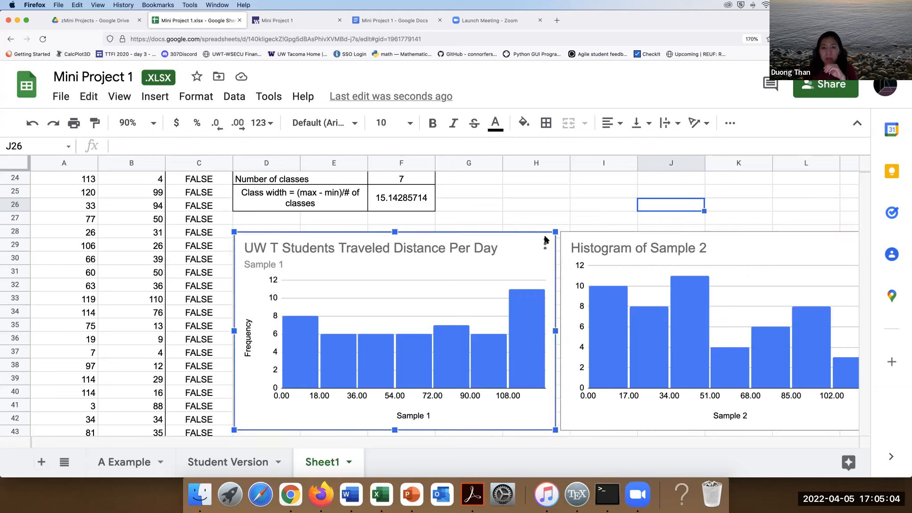
pyautogui.moveTo(554, 230); pyautogui.dragTo(527, 249)
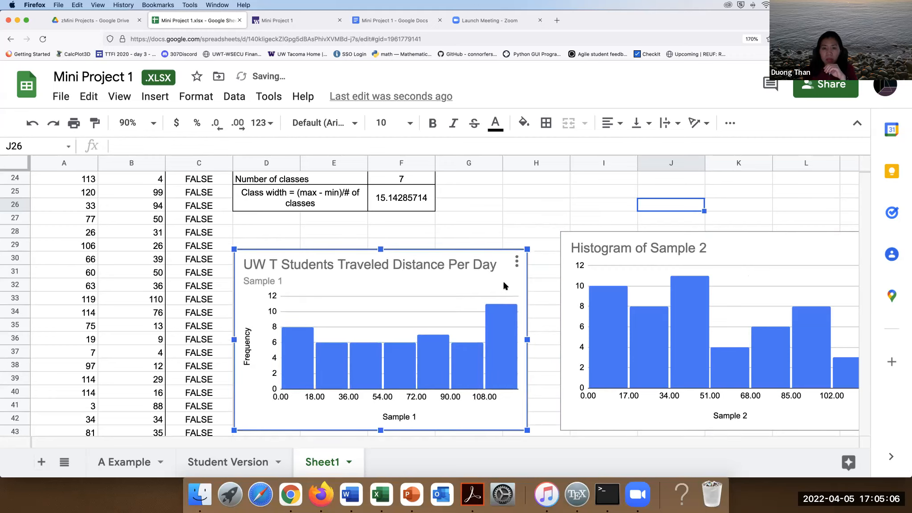
pyautogui.moveTo(468, 263); pyautogui.dragTo(465, 246)
# Shrink the Sample 2 histogram so it fits within columns H to L, and place it beside the Sample 1 chart near row 28.
pyautogui.click(557, 240)
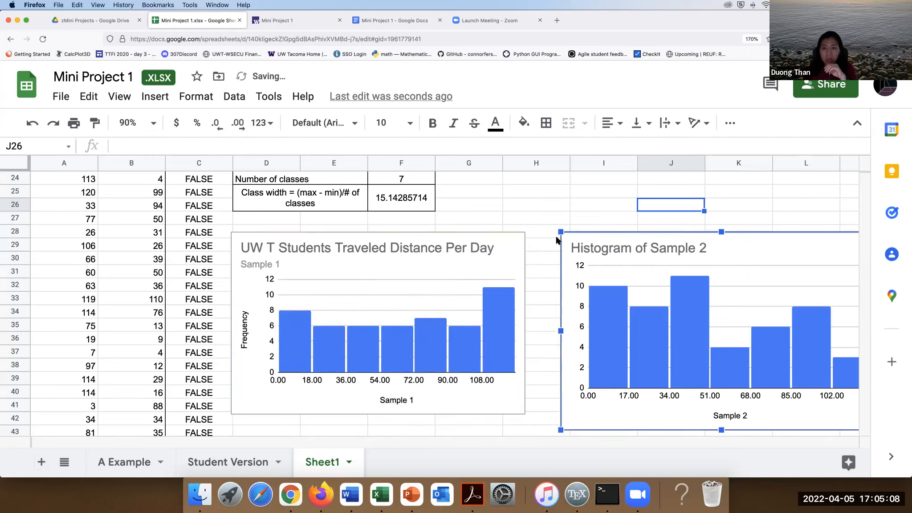
pyautogui.moveTo(560, 230); pyautogui.dragTo(612, 261)
pyautogui.moveTo(763, 288); pyautogui.dragTo(689, 262)
pyautogui.moveTo(805, 234); pyautogui.dragTo(819, 225)
pyautogui.moveTo(802, 262); pyautogui.dragTo(800, 265)
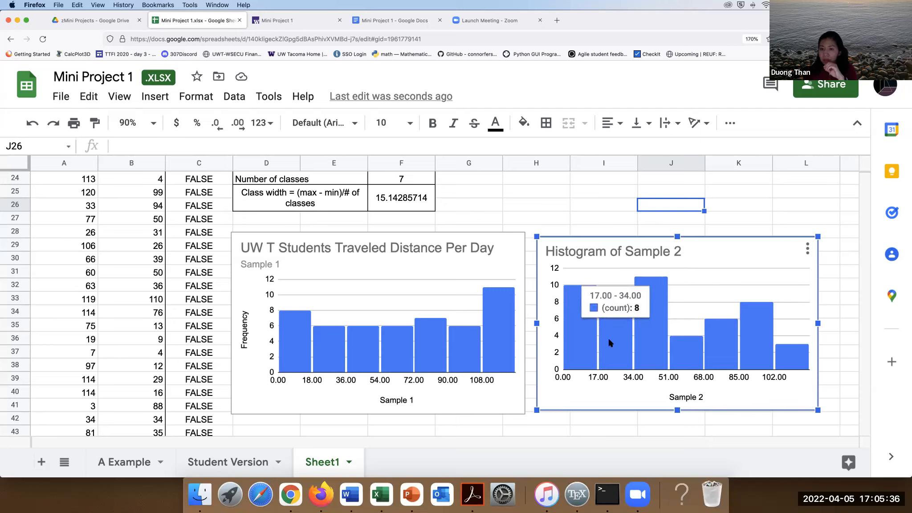
pyautogui.moveTo(586, 347)
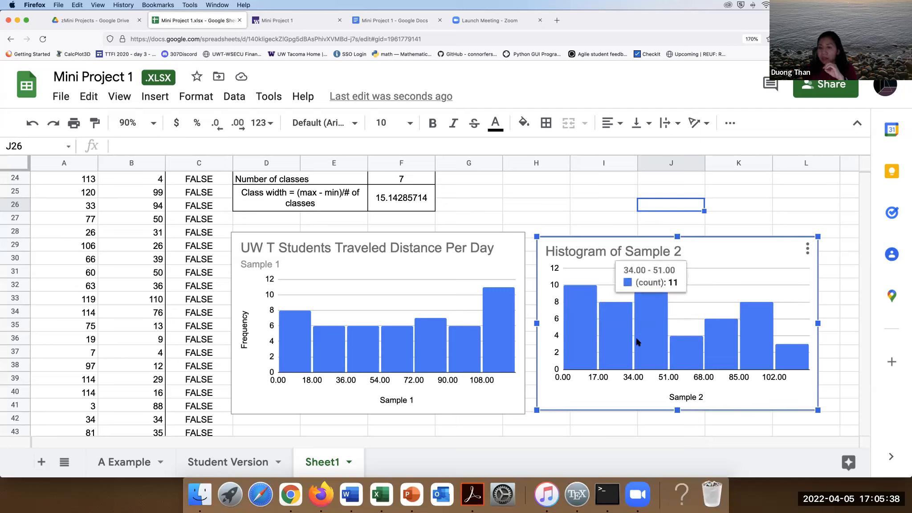
pyautogui.moveTo(777, 360)
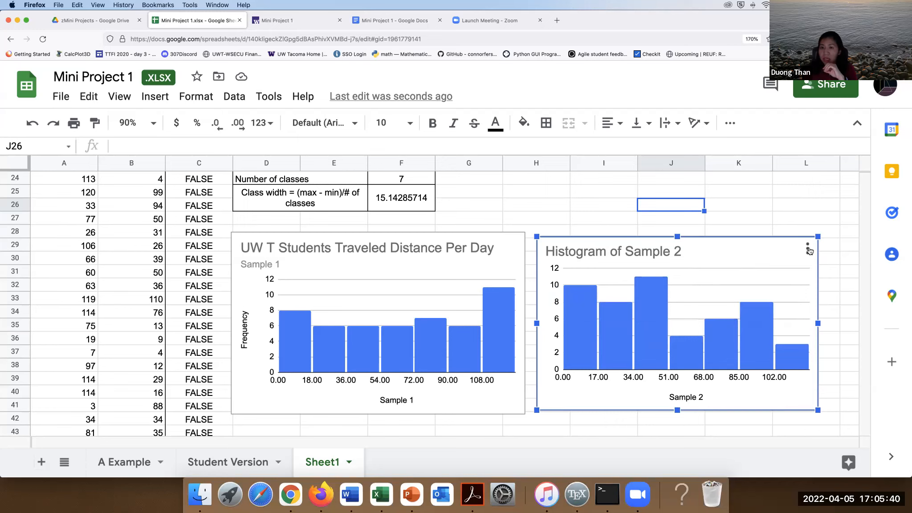
pyautogui.moveTo(759, 251); pyautogui.dragTo(758, 251)
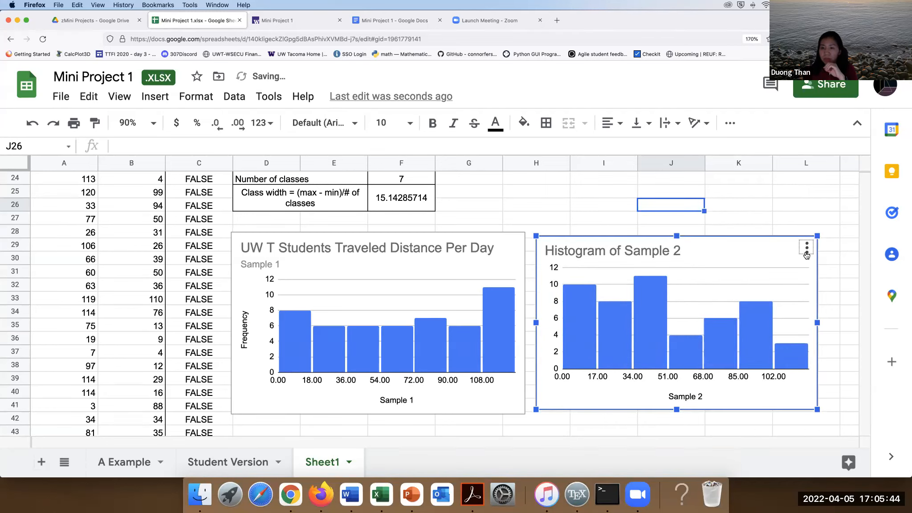
# Set the Sample 2 histogram's bucket size to 10 and close the chart editor.
pyautogui.click(807, 247)
pyautogui.click(757, 273)
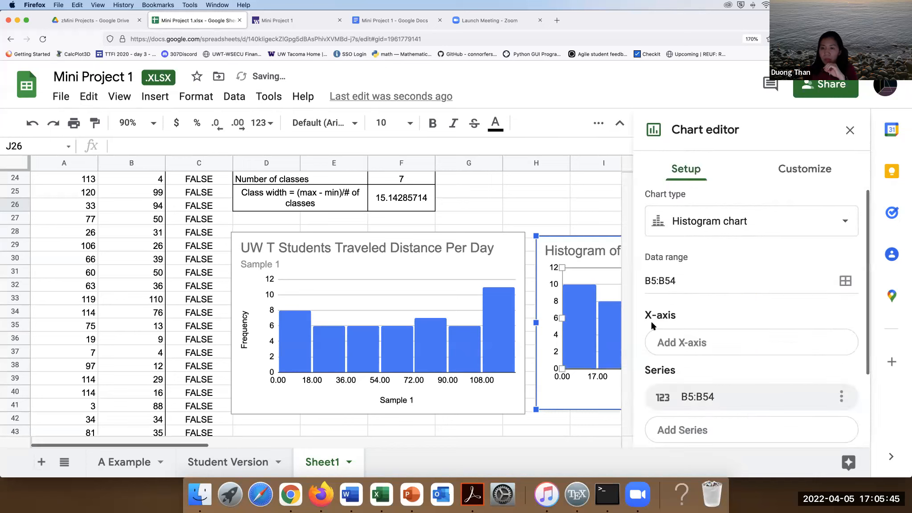
pyautogui.click(775, 178)
pyautogui.click(652, 244)
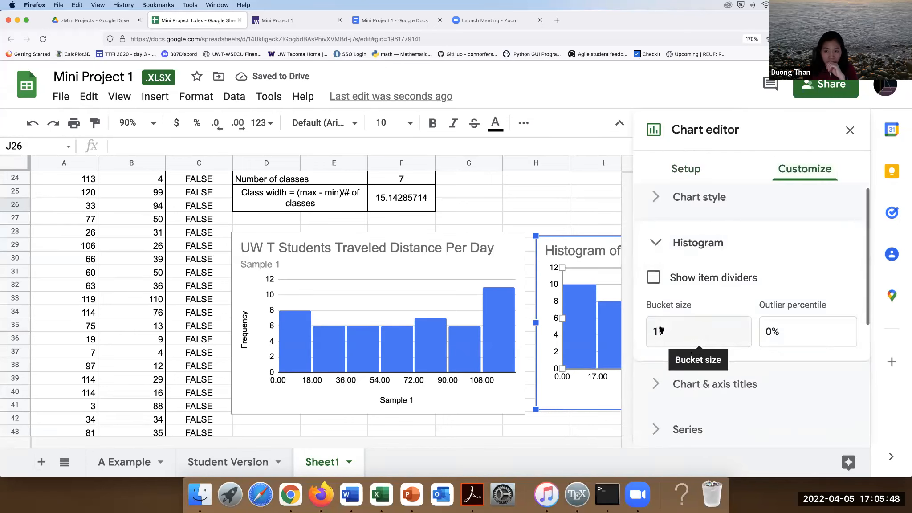
pyautogui.click(676, 330)
pyautogui.write('19')
pyautogui.press('BackSpace')
pyautogui.write('0')
pyautogui.press('Return')
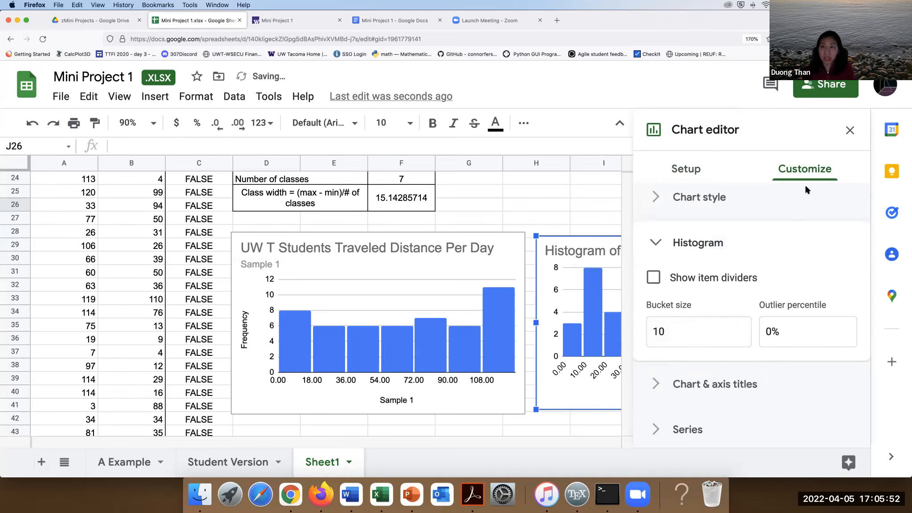
pyautogui.click(849, 130)
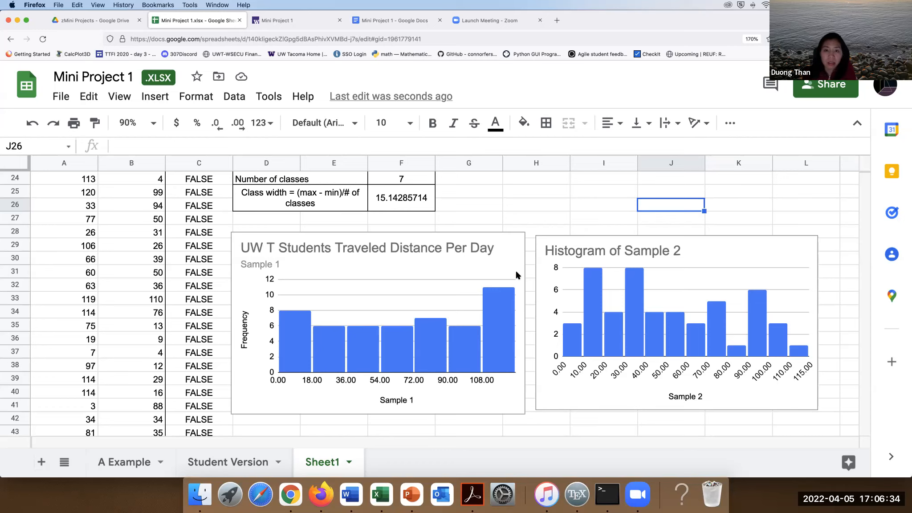
# Review the summary statistics and outlier tables together with the two frequency histograms on Sheet1.
pyautogui.scroll(6, 516, 286)
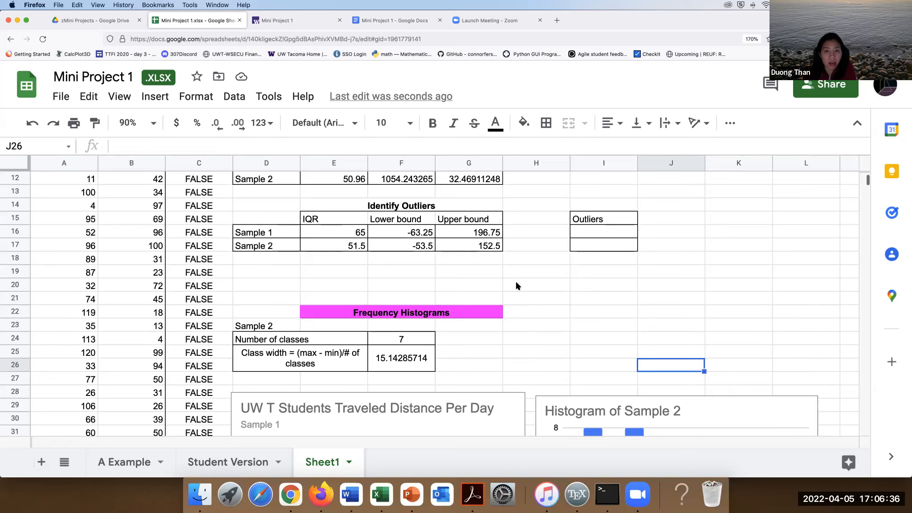
pyautogui.scroll(2, 516, 287)
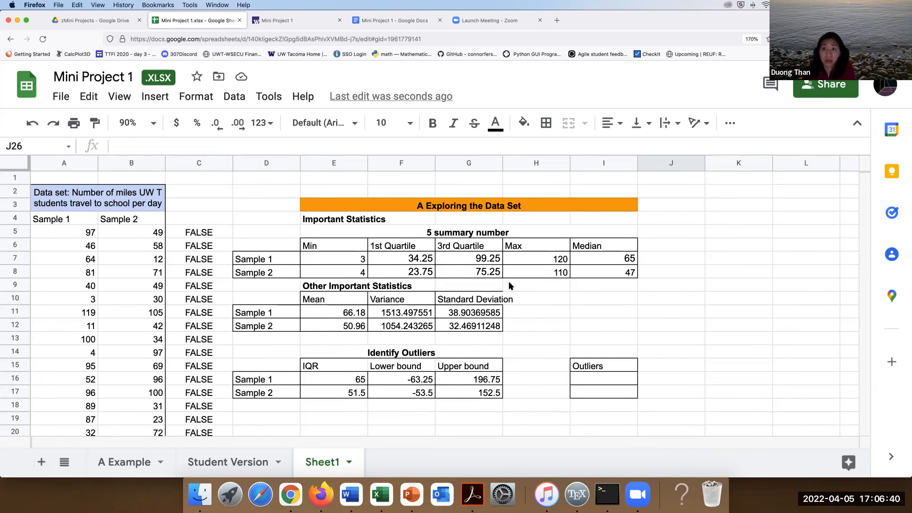
pyautogui.scroll(-6, 519, 329)
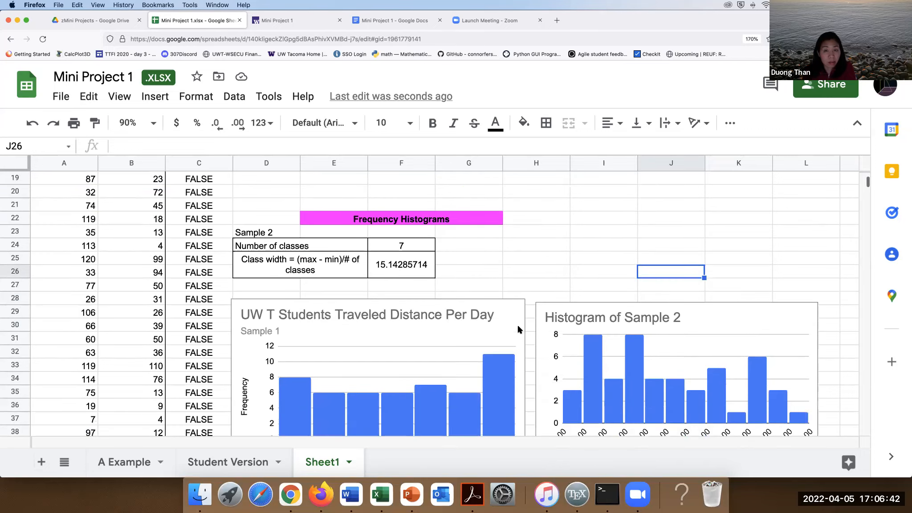
pyautogui.scroll(2, 490, 326)
pyautogui.scroll(2, 489, 325)
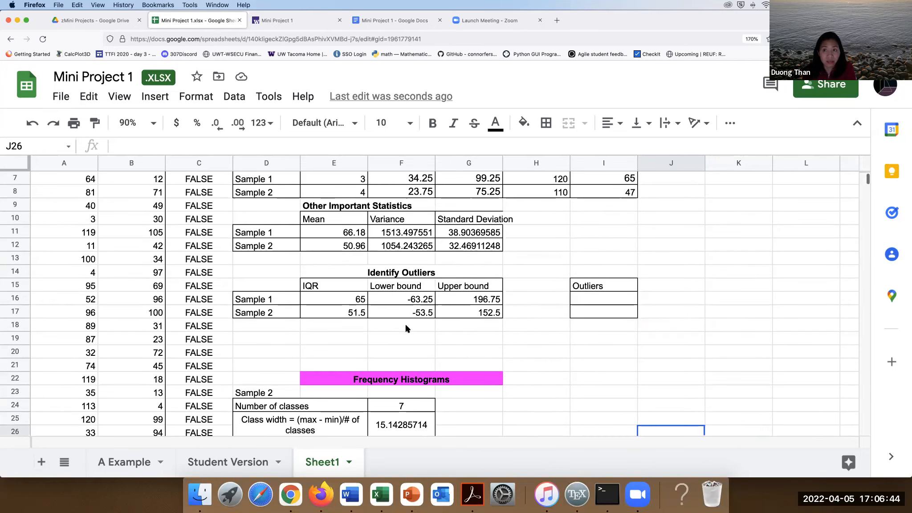
pyautogui.scroll(2, 415, 329)
pyautogui.scroll(1, 416, 328)
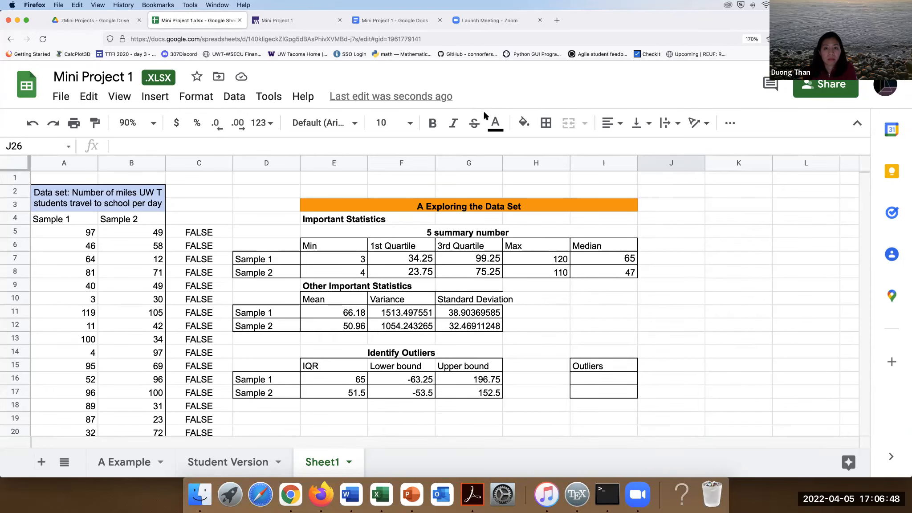
pyautogui.scroll(-5, 512, 213)
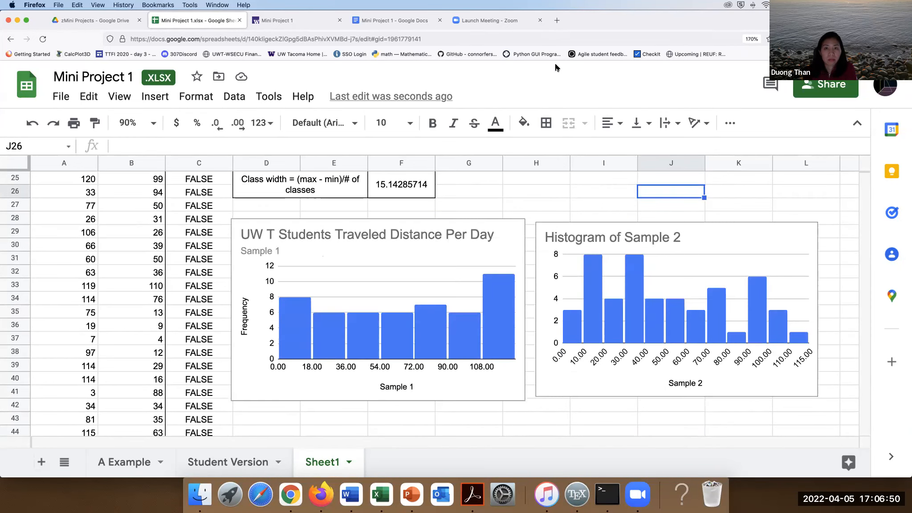